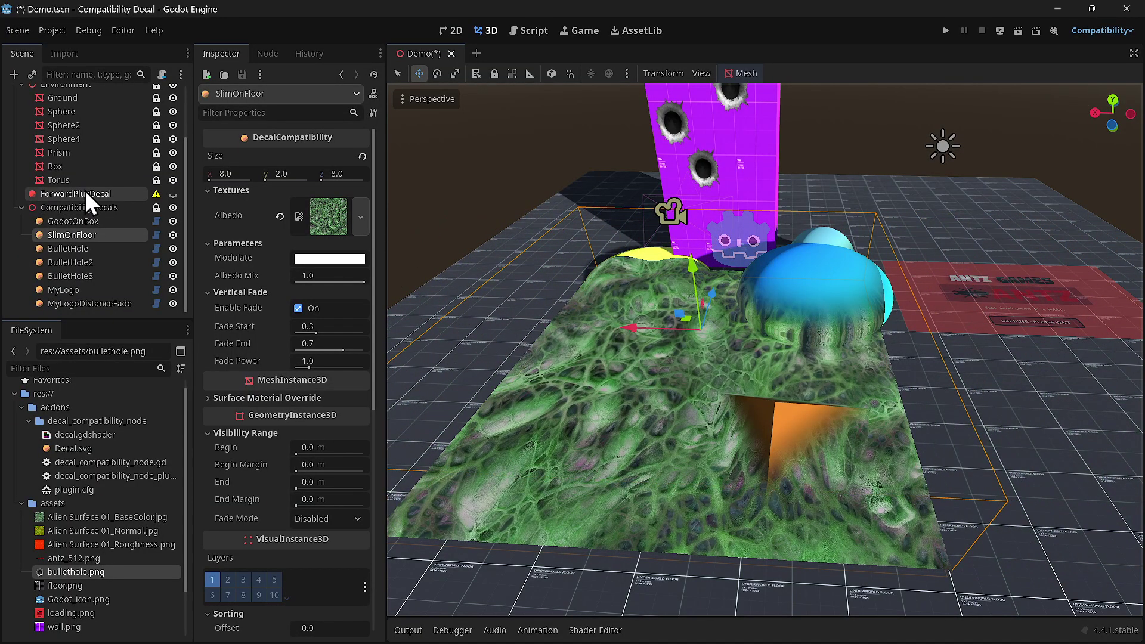
Step: Inspect the ForwardPlusDecal node's properties and configuration warning
{"action": "left_click", "coordinate": [80, 192]}
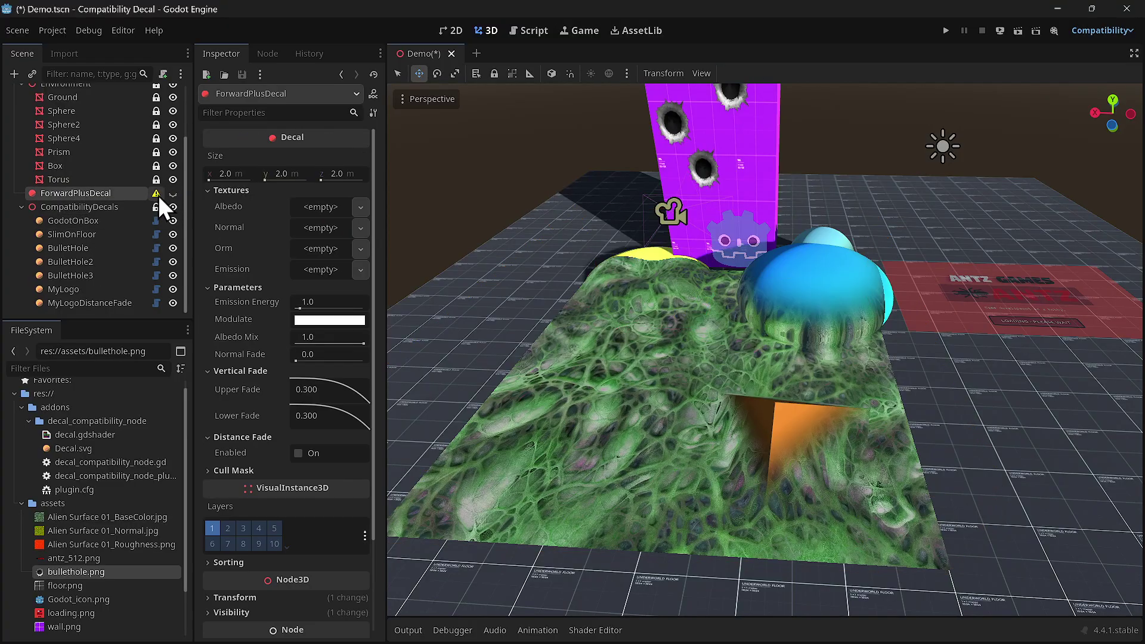
{"action": "mouse_move", "coordinate": [159, 197]}
Step: Move the SlimOnFloor decal back and forth across the floor and adjust its height so it projects over the sphere and prism
{"action": "left_click", "coordinate": [87, 233]}
{"action": "left_click_drag", "start_coordinate": [631, 326], "coordinate": [451, 349]}
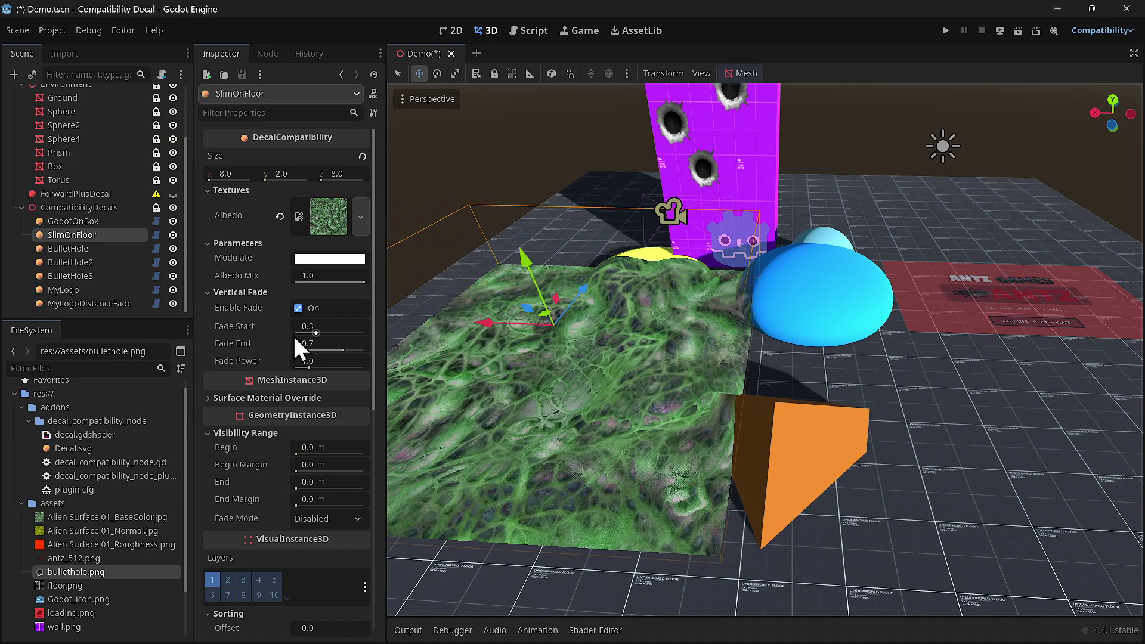
{"action": "left_click_drag", "start_coordinate": [521, 354], "coordinate": [741, 352]}
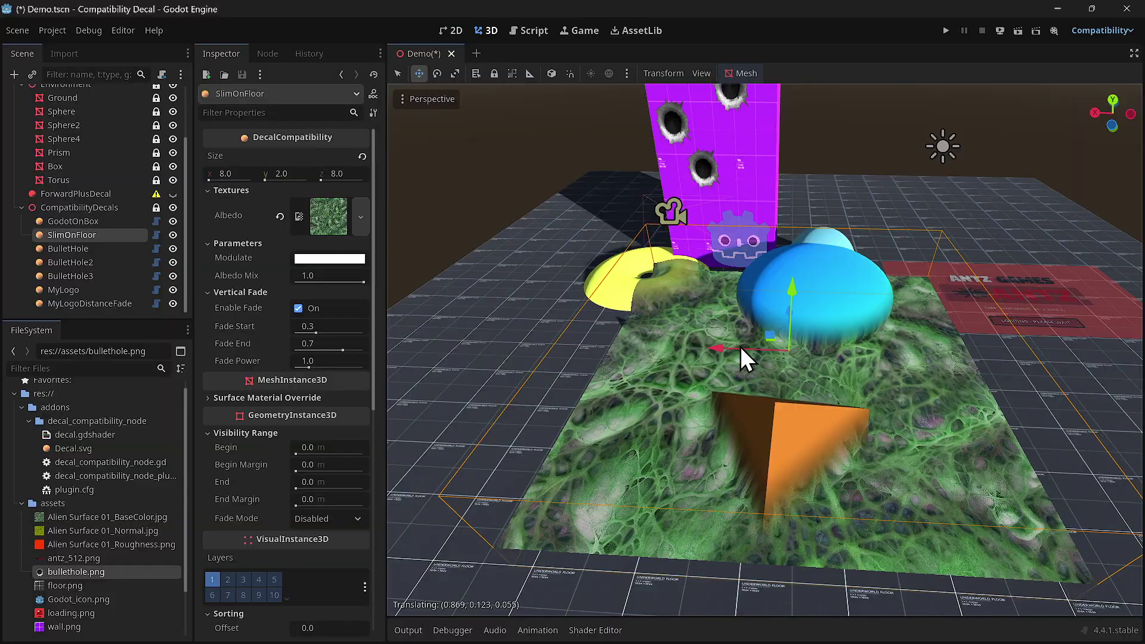
{"action": "left_click_drag", "start_coordinate": [793, 269], "coordinate": [795, 263]}
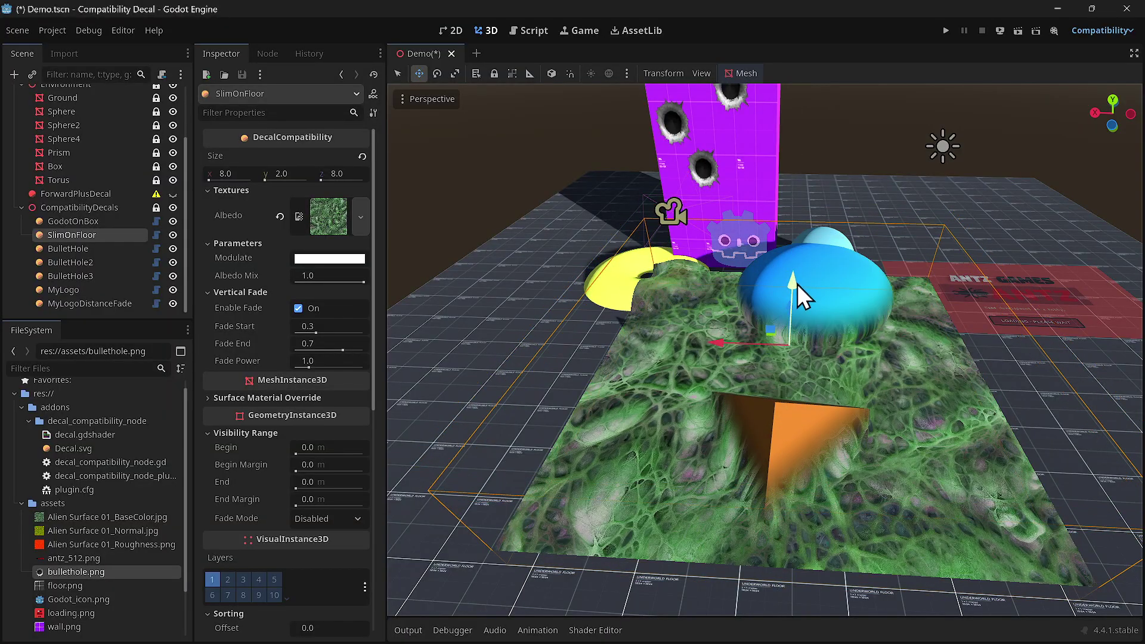
{"action": "left_click_drag", "start_coordinate": [730, 343], "coordinate": [623, 387]}
{"action": "mouse_move", "coordinate": [669, 274]}
{"action": "left_mouse_down"}
{"action": "mouse_move", "coordinate": [674, 255]}
{"action": "mouse_move", "coordinate": [677, 286]}
{"action": "mouse_move", "coordinate": [682, 245]}
{"action": "mouse_move", "coordinate": [684, 273]}
{"action": "left_mouse_up"}
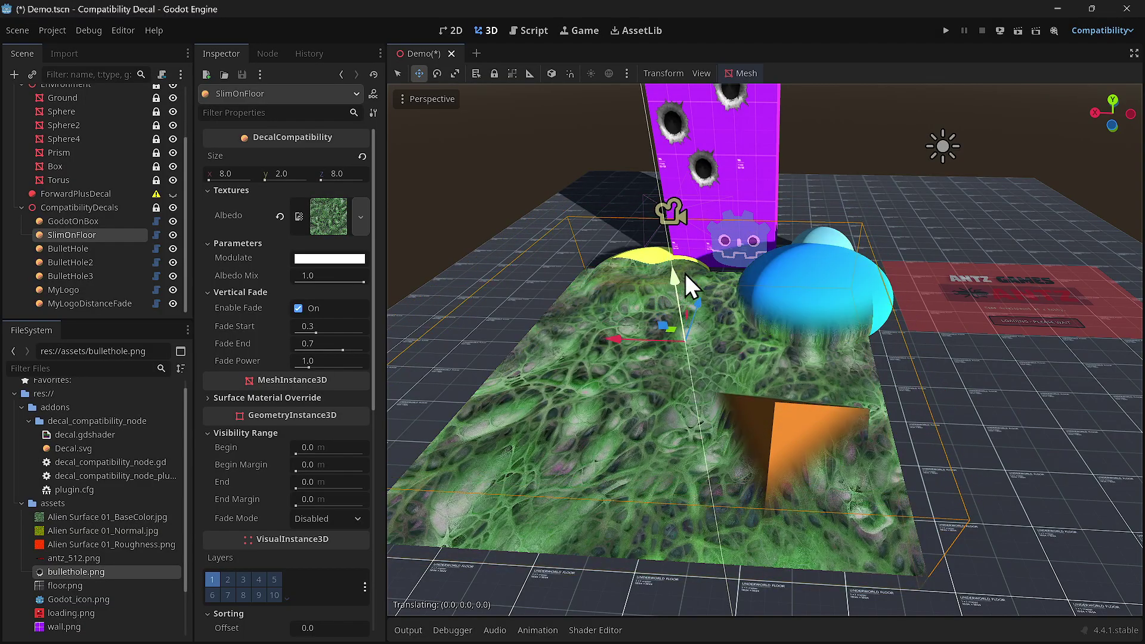
{"action": "left_click_drag", "start_coordinate": [613, 342], "coordinate": [658, 338]}
Step: Try SlimOnFloor without vertical fade and with a Fade Power of 2.88, restoring both settings
{"action": "mouse_move", "coordinate": [706, 345]}
{"action": "right_mouse_down"}
{"action": "mouse_move", "coordinate": [799, 341]}
{"action": "mouse_move", "coordinate": [802, 328]}
{"action": "mouse_move", "coordinate": [775, 298]}
{"action": "mouse_move", "coordinate": [587, 301]}
{"action": "mouse_move", "coordinate": [745, 345]}
{"action": "mouse_move", "coordinate": [596, 296]}
{"action": "mouse_move", "coordinate": [665, 297]}
{"action": "mouse_move", "coordinate": [635, 297]}
{"action": "mouse_move", "coordinate": [635, 319]}
{"action": "mouse_move", "coordinate": [635, 301]}
{"action": "mouse_move", "coordinate": [623, 302]}
{"action": "right_mouse_up"}
{"action": "key", "text": "w"}
{"action": "key", "text": "a"}
{"action": "key", "text": "s"}
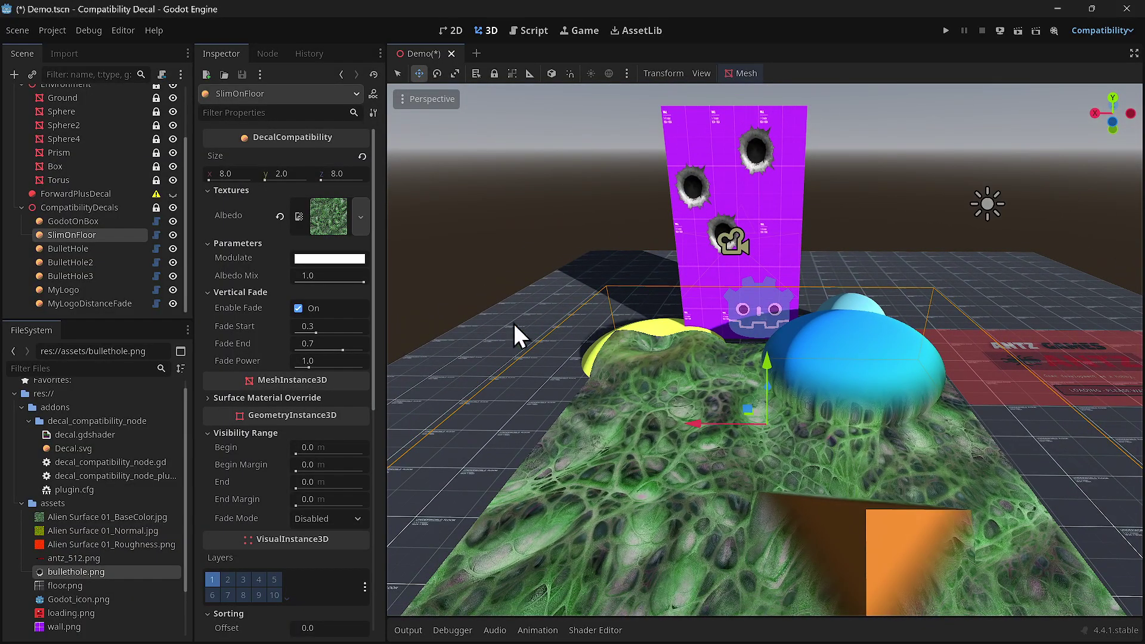
{"action": "left_click", "coordinate": [298, 308]}
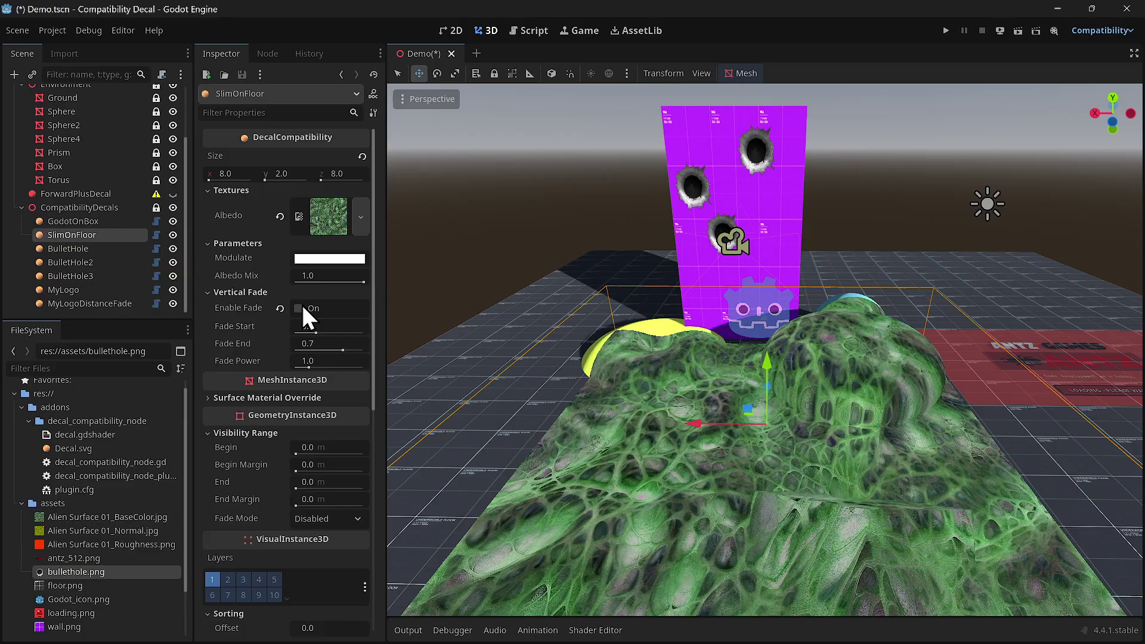
{"action": "left_click", "coordinate": [302, 308]}
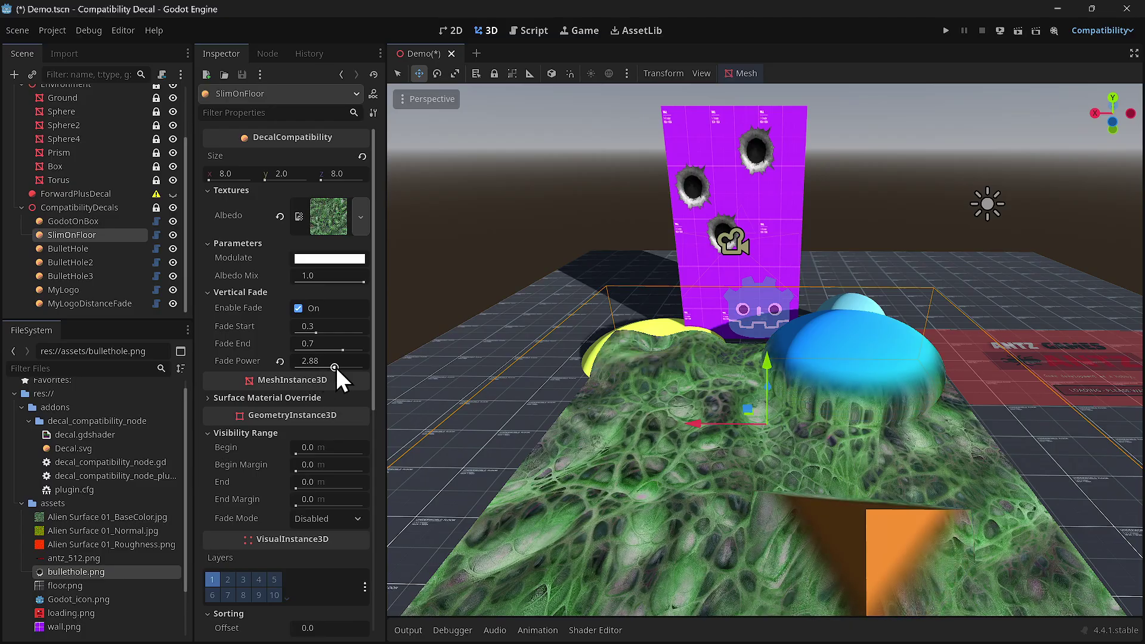
{"action": "left_click", "coordinate": [280, 362]}
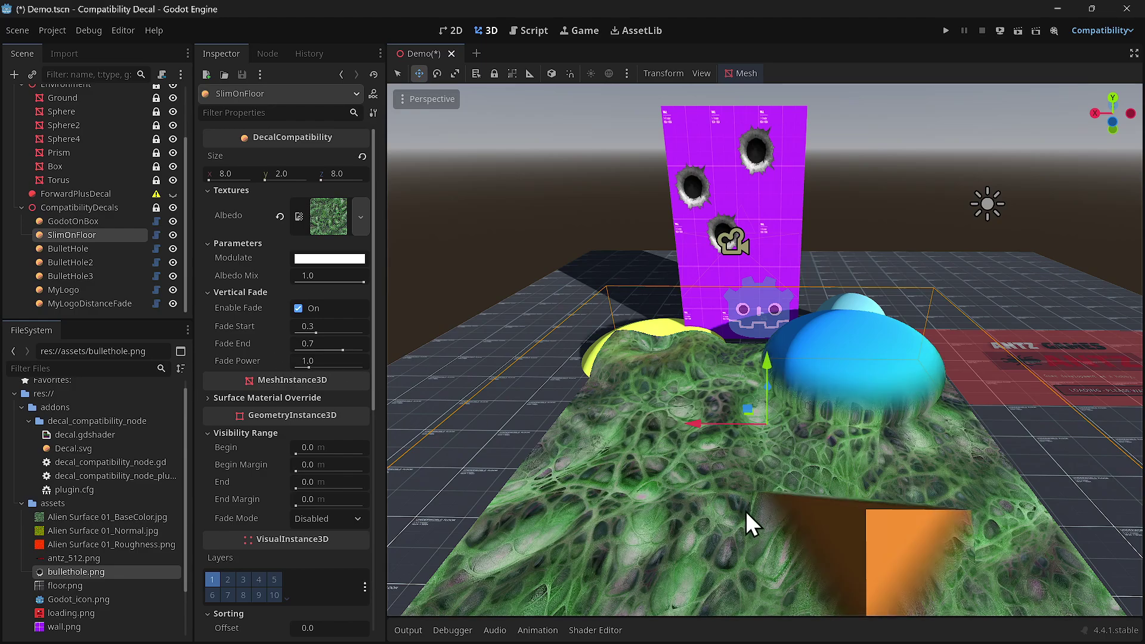
Step: Shift the SlimOnFloor decal along its X axis and inspect the ForwardPlusDecal node's properties for comparison
{"action": "left_click_drag", "start_coordinate": [705, 422], "coordinate": [663, 431]}
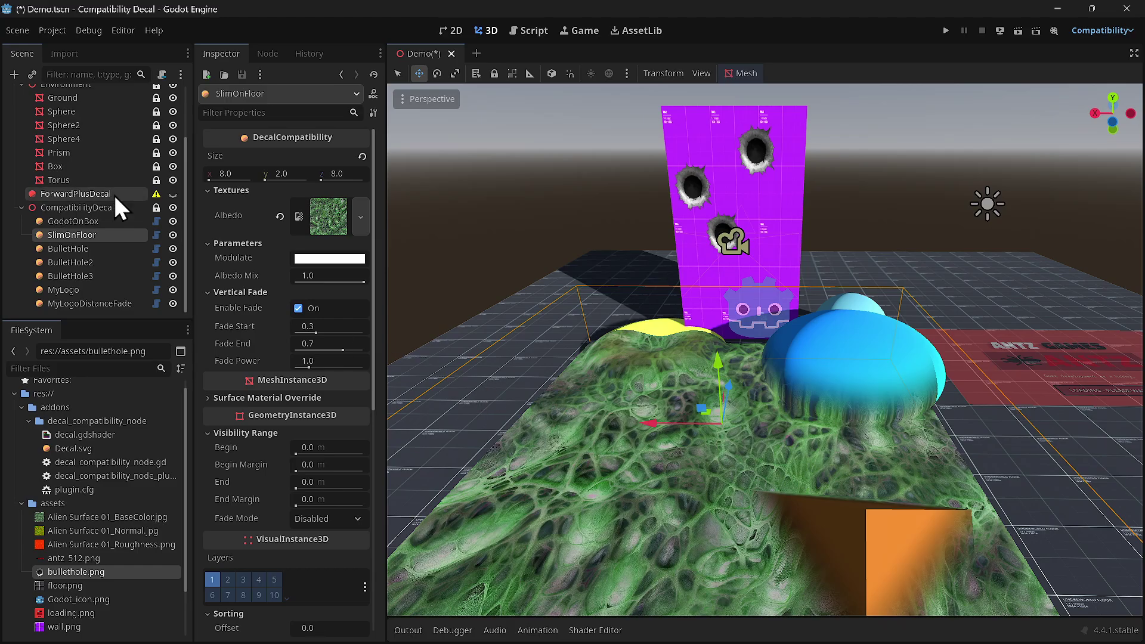
{"action": "left_click", "coordinate": [91, 202]}
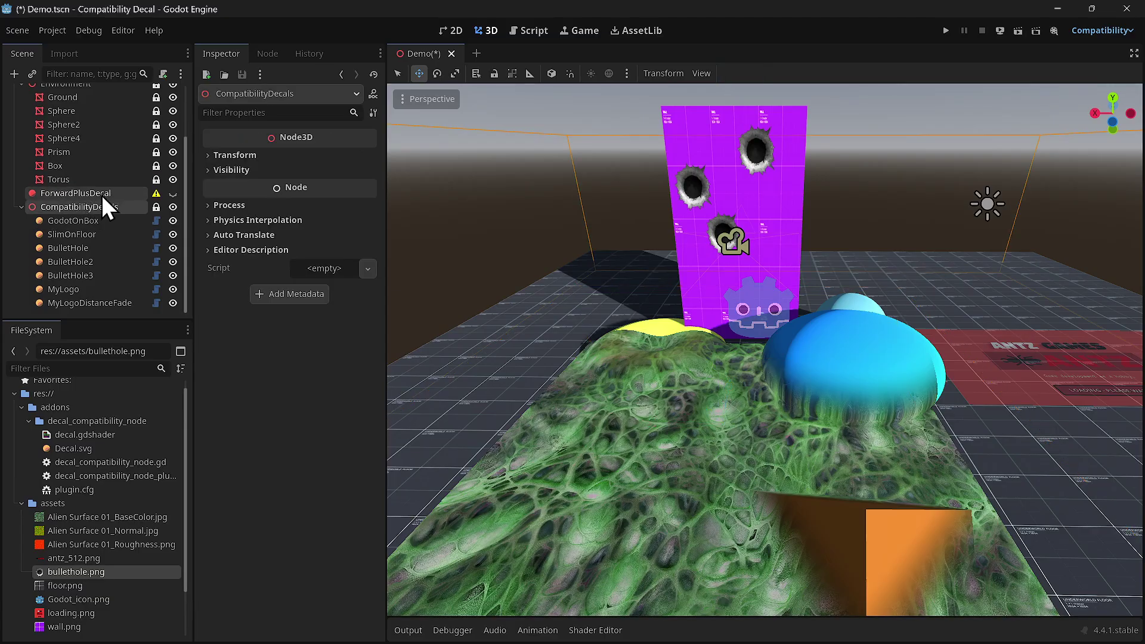
{"action": "left_click", "coordinate": [95, 194]}
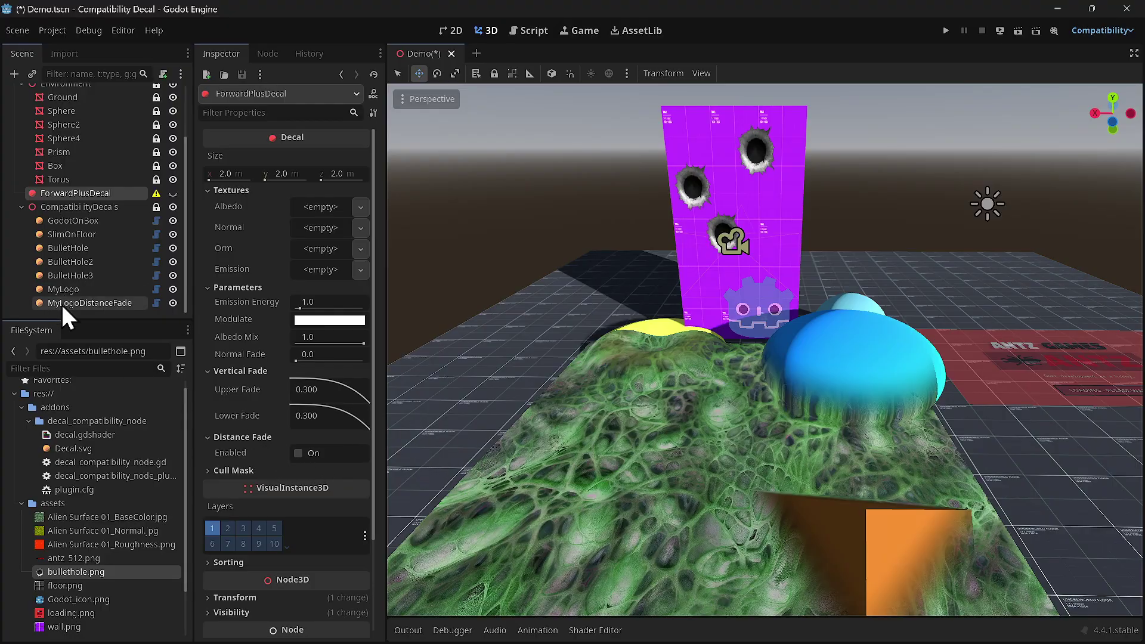
Step: Select the MyLogoDistanceFade decal and examine its visibility range from near and far
{"action": "left_click", "coordinate": [95, 303]}
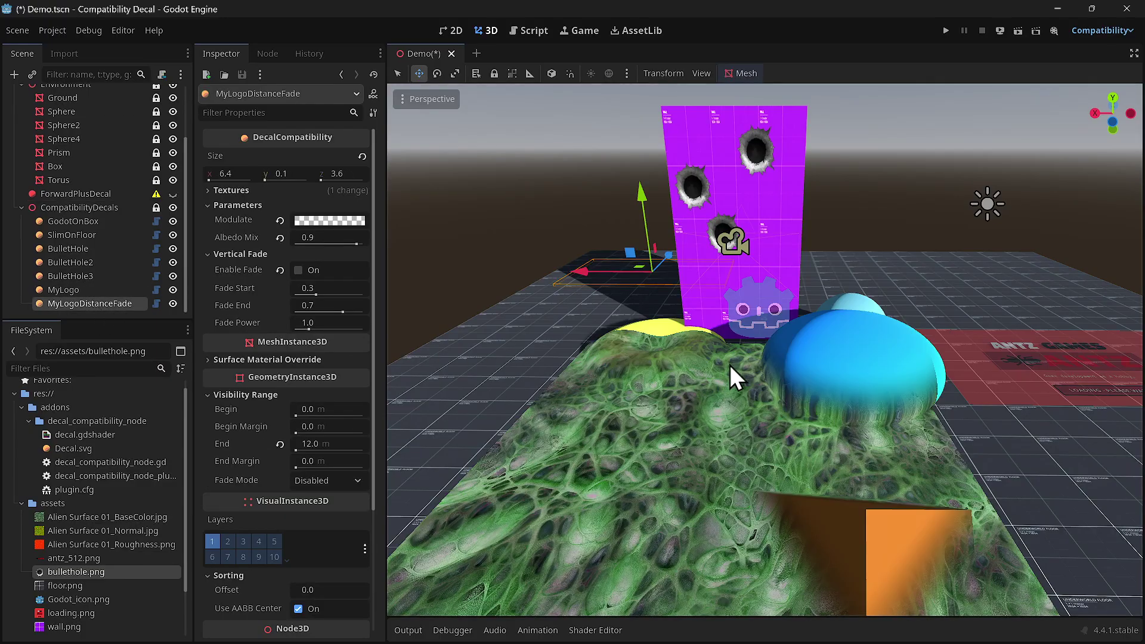
{"action": "right_click_drag", "start_coordinate": [721, 331], "coordinate": [690, 307]}
{"action": "key", "text": "w"}
{"action": "key", "text": "w"}
{"action": "key", "text": "s"}
{"action": "key", "text": "w"}
{"action": "key", "text": "s"}
{"action": "key", "text": "w"}
{"action": "key", "text": "s"}
{"action": "key", "text": "w"}
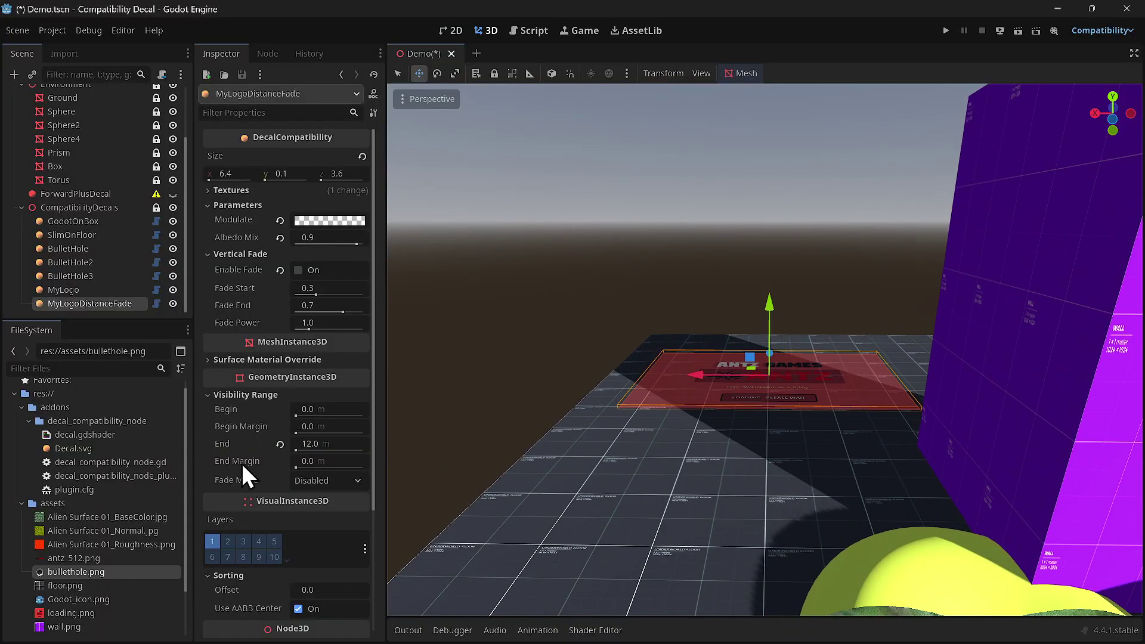
{"action": "right_click_drag", "start_coordinate": [726, 475], "coordinate": [756, 457]}
{"action": "key", "text": "w"}
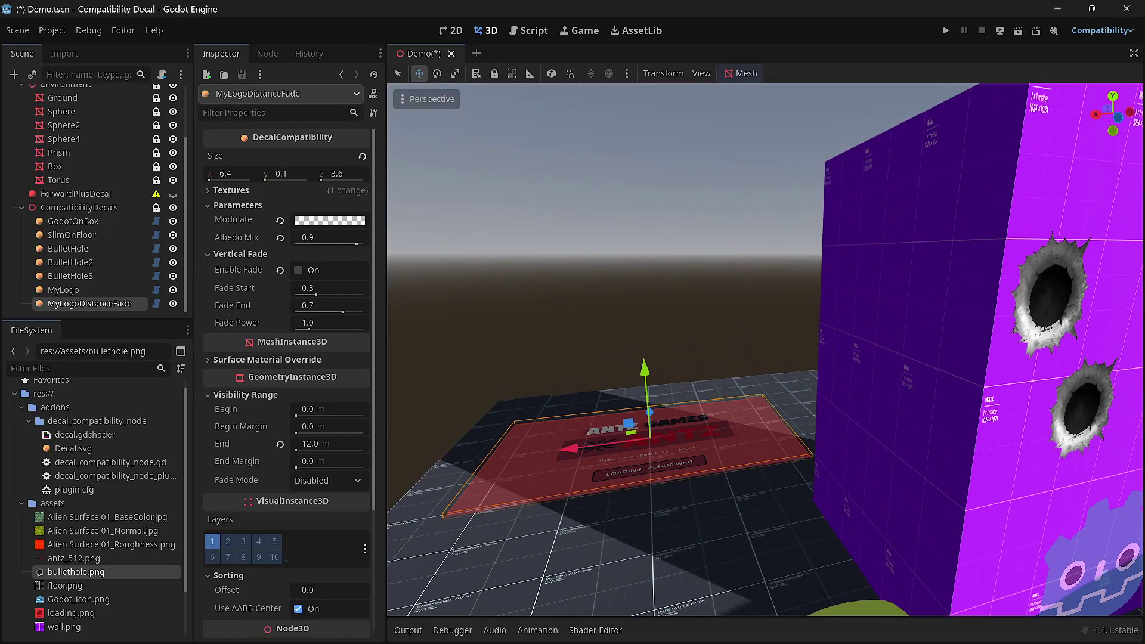
Step: Examine the bullet hole decals and the translucent Godot decal on the purple box up close
{"action": "mouse_move", "coordinate": [756, 458]}
{"action": "right_mouse_down"}
{"action": "mouse_move", "coordinate": [889, 454]}
{"action": "mouse_move", "coordinate": [745, 456]}
{"action": "mouse_move", "coordinate": [756, 479]}
{"action": "mouse_move", "coordinate": [765, 467]}
{"action": "right_mouse_up"}
{"action": "key", "text": "s"}
{"action": "key", "text": "w"}
{"action": "key", "text": "s"}
{"action": "key", "text": "a"}
{"action": "key", "text": "w"}
{"action": "key", "text": "w"}
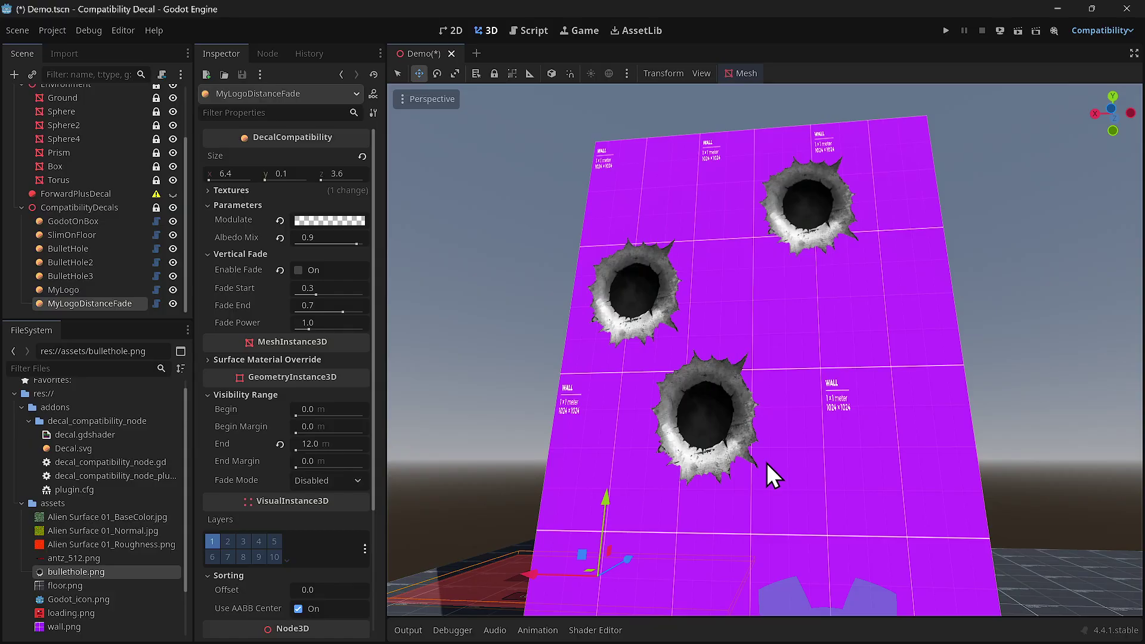
{"action": "mouse_move", "coordinate": [710, 488]}
{"action": "right_mouse_down"}
{"action": "mouse_move", "coordinate": [735, 496]}
{"action": "mouse_move", "coordinate": [769, 581]}
{"action": "mouse_move", "coordinate": [757, 584]}
{"action": "mouse_move", "coordinate": [742, 557]}
{"action": "mouse_move", "coordinate": [722, 491]}
{"action": "right_mouse_up"}
{"action": "key", "text": "s"}
{"action": "key", "text": "w"}
{"action": "key", "text": "s"}
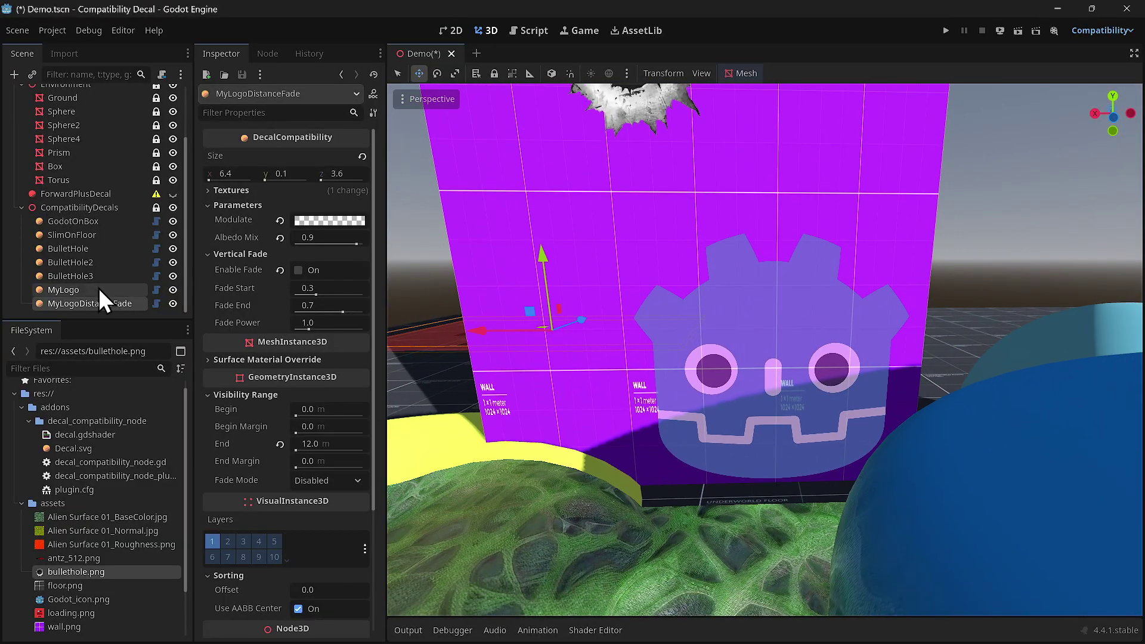
Step: Try lowering the GodotOnBox decal's Modulate alpha to 154 and adjusting its Albedo Mix
{"action": "left_click", "coordinate": [90, 221]}
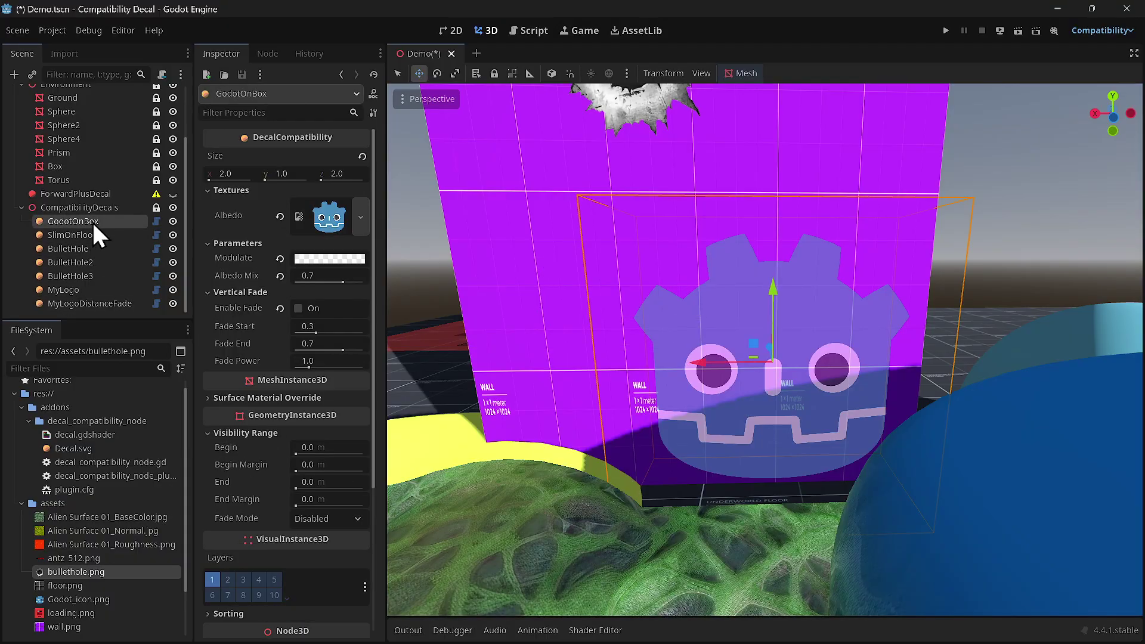
{"action": "left_click", "coordinate": [317, 260]}
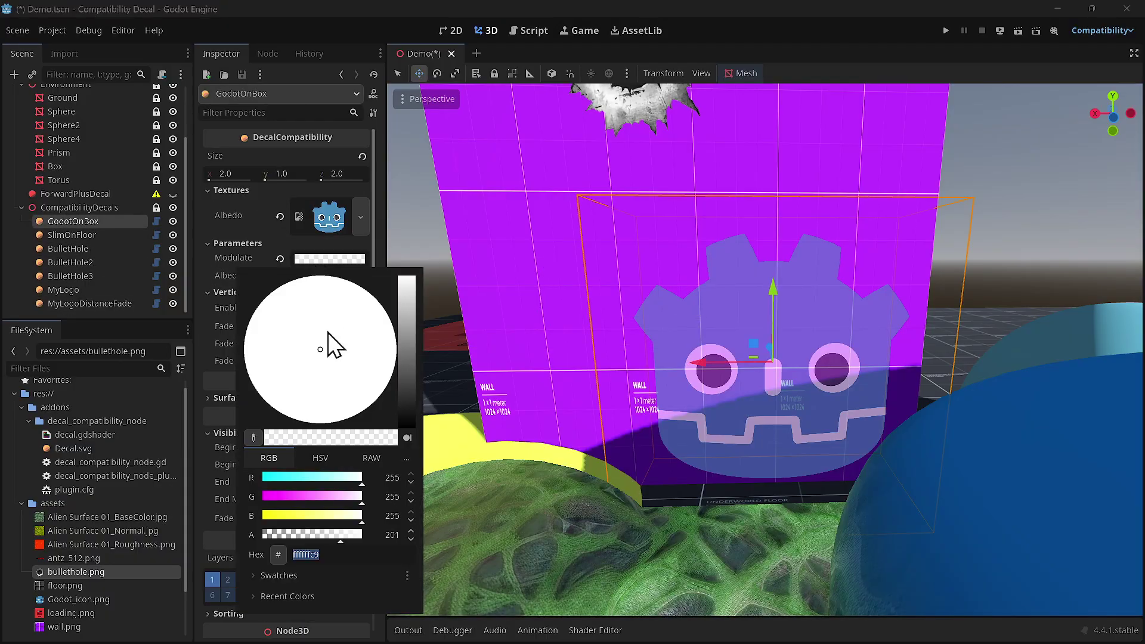
{"action": "mouse_move", "coordinate": [341, 538]}
{"action": "left_mouse_down"}
{"action": "mouse_move", "coordinate": [284, 530]}
{"action": "mouse_move", "coordinate": [341, 537]}
{"action": "mouse_move", "coordinate": [324, 538]}
{"action": "left_mouse_up"}
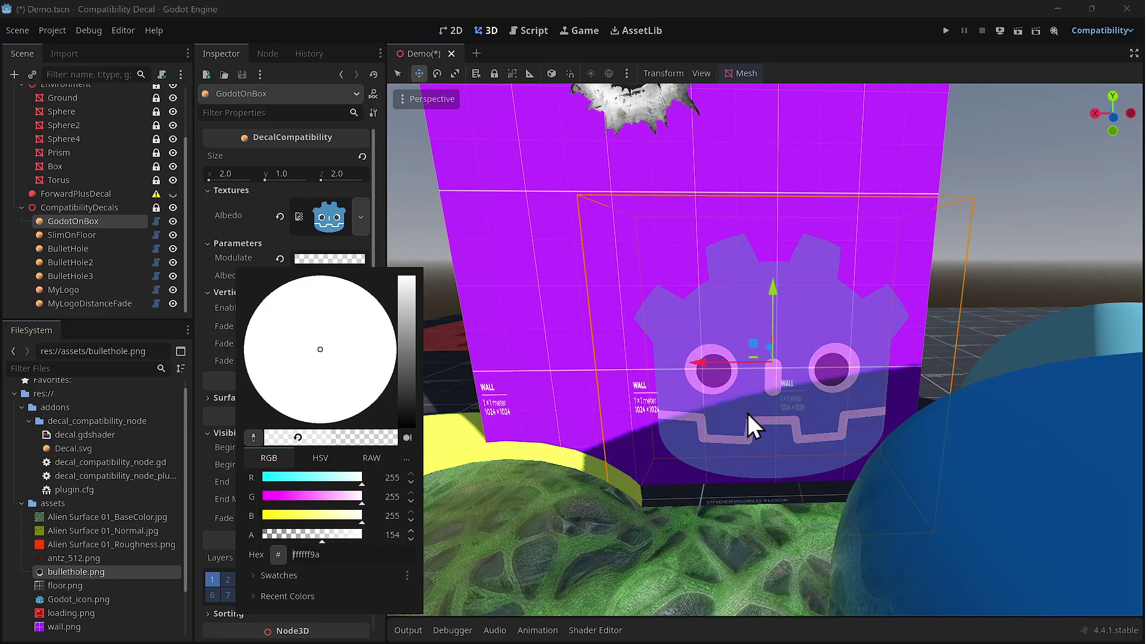
{"action": "key", "text": "Escape"}
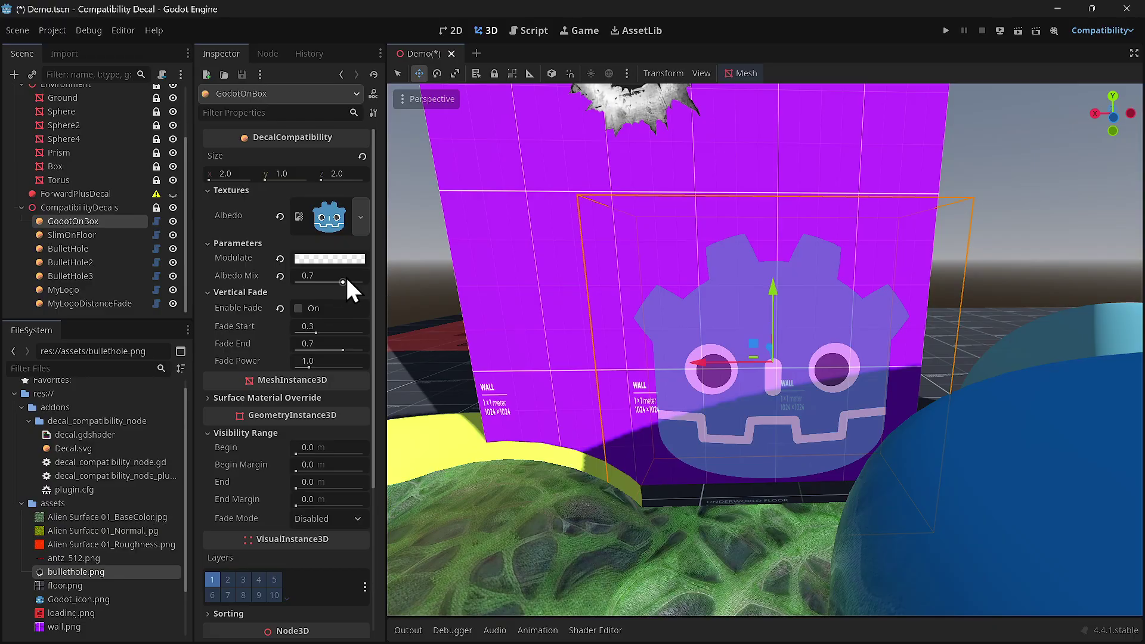
{"action": "left_click_drag", "start_coordinate": [342, 282], "coordinate": [342, 311]}
Step: Examine the ANTZ GAMES logo decal on the floor at varying distances and review the whole demo scene
{"action": "right_click_drag", "start_coordinate": [596, 406], "coordinate": [668, 447]}
{"action": "key", "text": "s"}
{"action": "key", "text": "w"}
{"action": "key", "text": "w"}
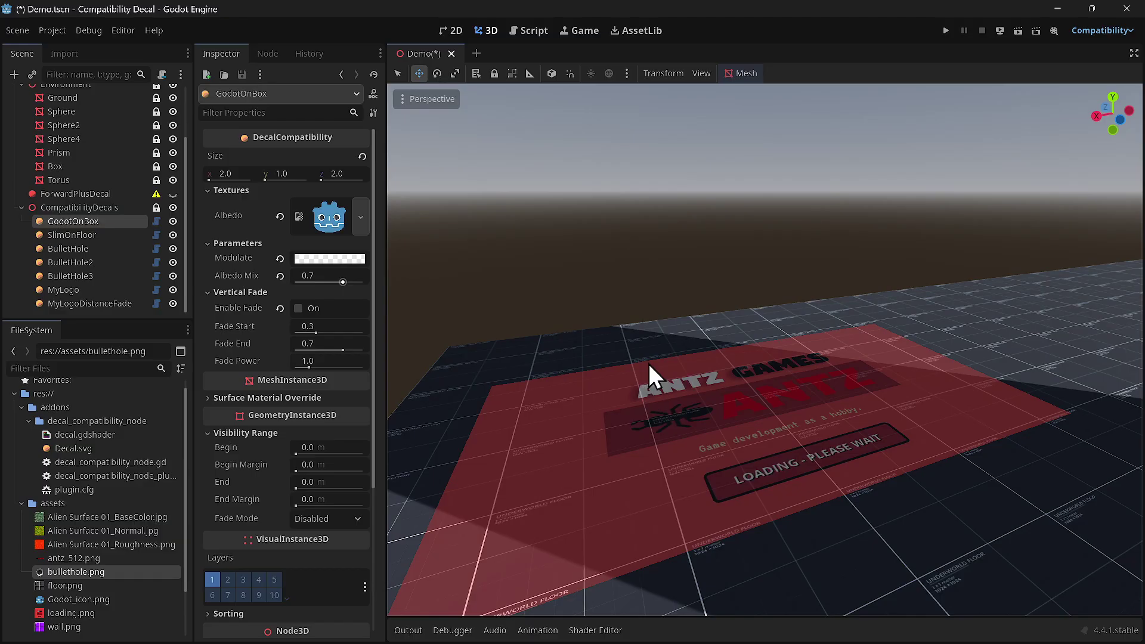
{"action": "mouse_move", "coordinate": [649, 363]}
{"action": "right_mouse_down"}
{"action": "mouse_move", "coordinate": [951, 354]}
{"action": "mouse_move", "coordinate": [631, 363]}
{"action": "mouse_move", "coordinate": [536, 349]}
{"action": "mouse_move", "coordinate": [625, 355]}
{"action": "mouse_move", "coordinate": [625, 365]}
{"action": "mouse_move", "coordinate": [596, 366]}
{"action": "mouse_move", "coordinate": [720, 342]}
{"action": "mouse_move", "coordinate": [626, 364]}
{"action": "mouse_move", "coordinate": [651, 354]}
{"action": "right_mouse_up"}
{"action": "key", "text": "w"}
{"action": "key", "text": "s"}
{"action": "key", "text": "w"}
{"action": "key", "text": "s"}
{"action": "key", "text": "w"}
{"action": "key", "text": "s"}
{"action": "key", "text": "w"}
{"action": "key", "text": "s"}
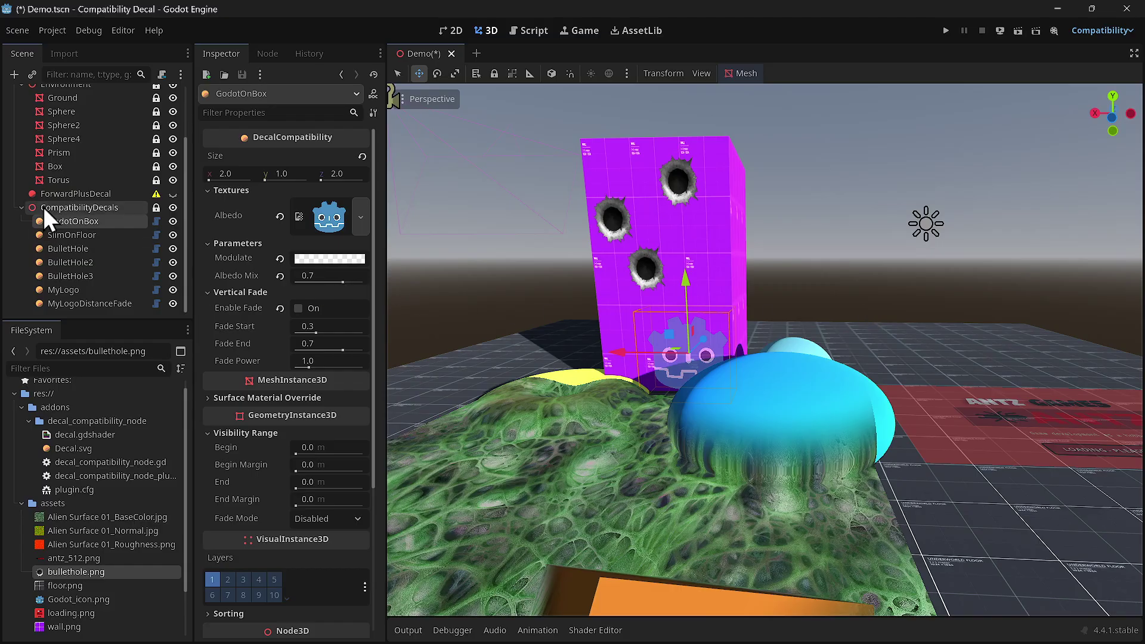
Step: Check in the project settings that the Decal Compatibility Node plugin is enabled
{"action": "left_click", "coordinate": [100, 208]}
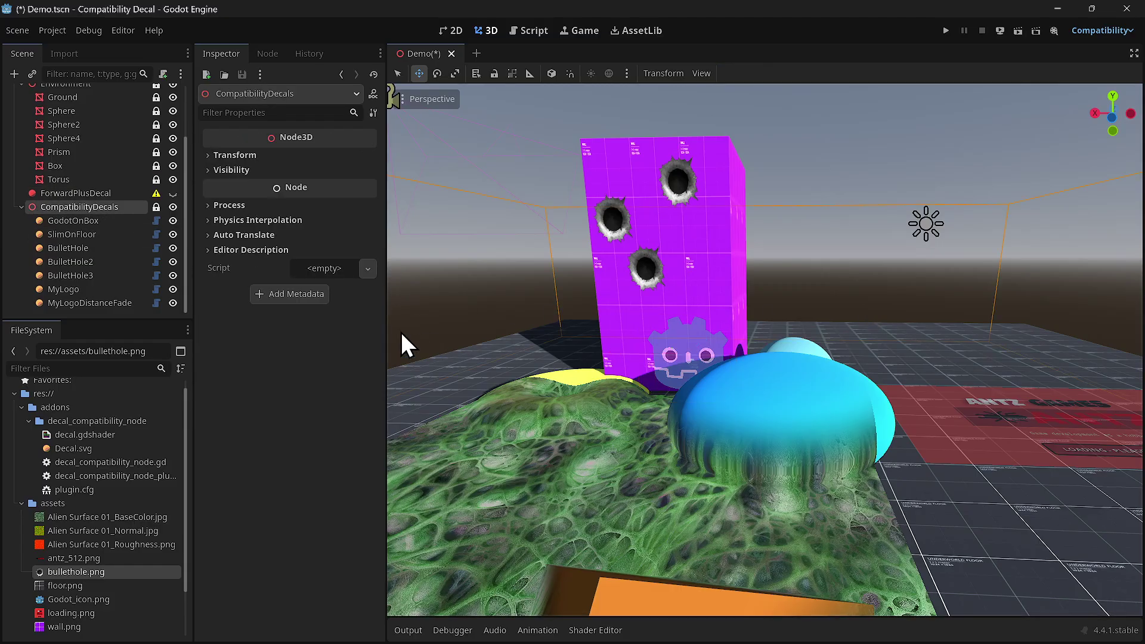
{"action": "left_click", "coordinate": [50, 31]}
{"action": "left_click", "coordinate": [111, 53]}
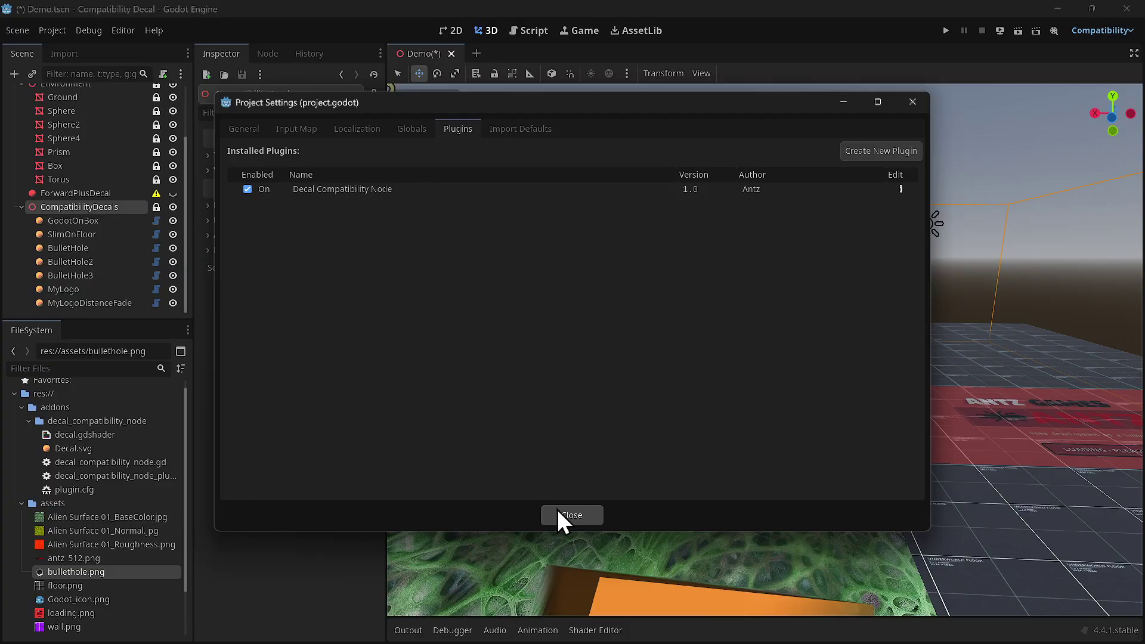
{"action": "left_click", "coordinate": [586, 515]}
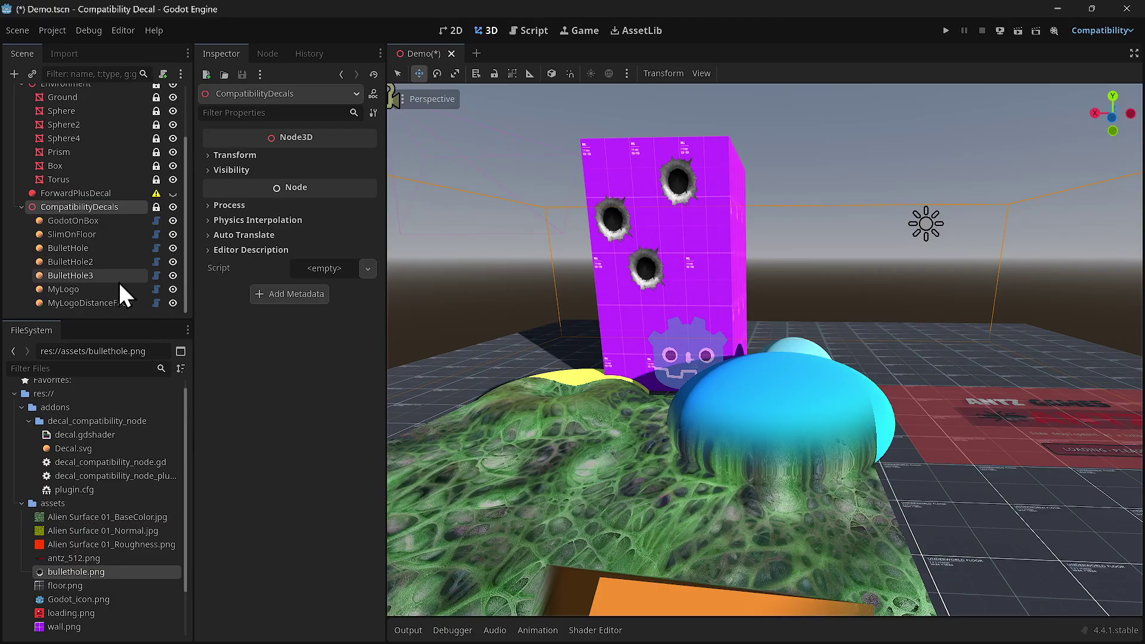
Step: Add a DecalCompatibility node as a child of CompatibilityDecals
{"action": "right_click", "coordinate": [87, 209]}
{"action": "left_click", "coordinate": [148, 220]}
{"action": "key", "text": "BackSpace"}
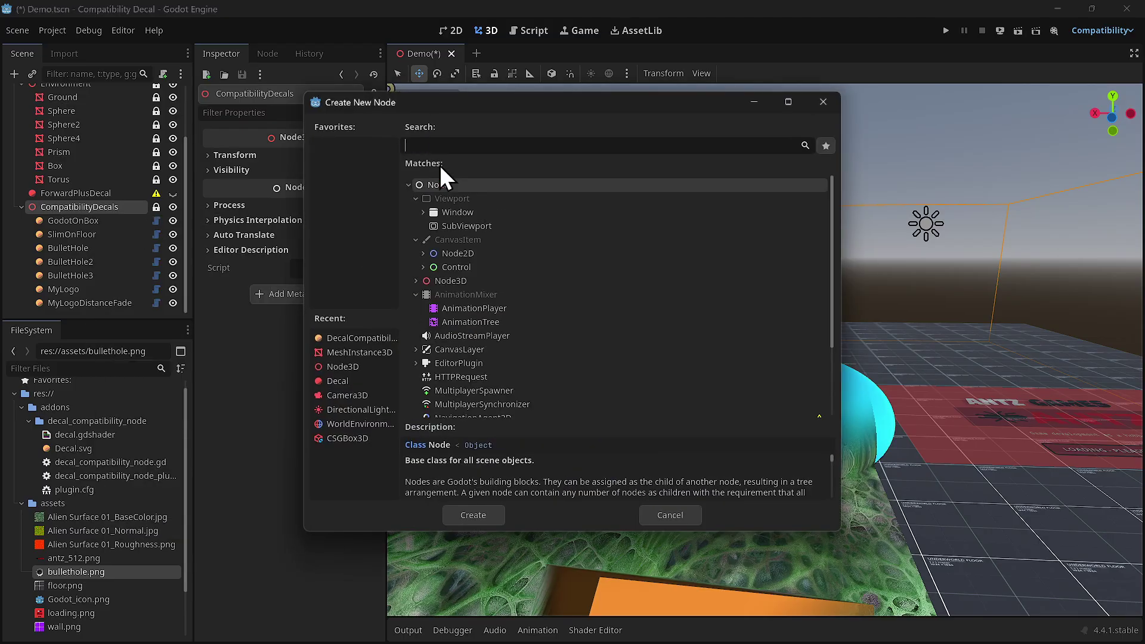
{"action": "type", "text": "decal"}
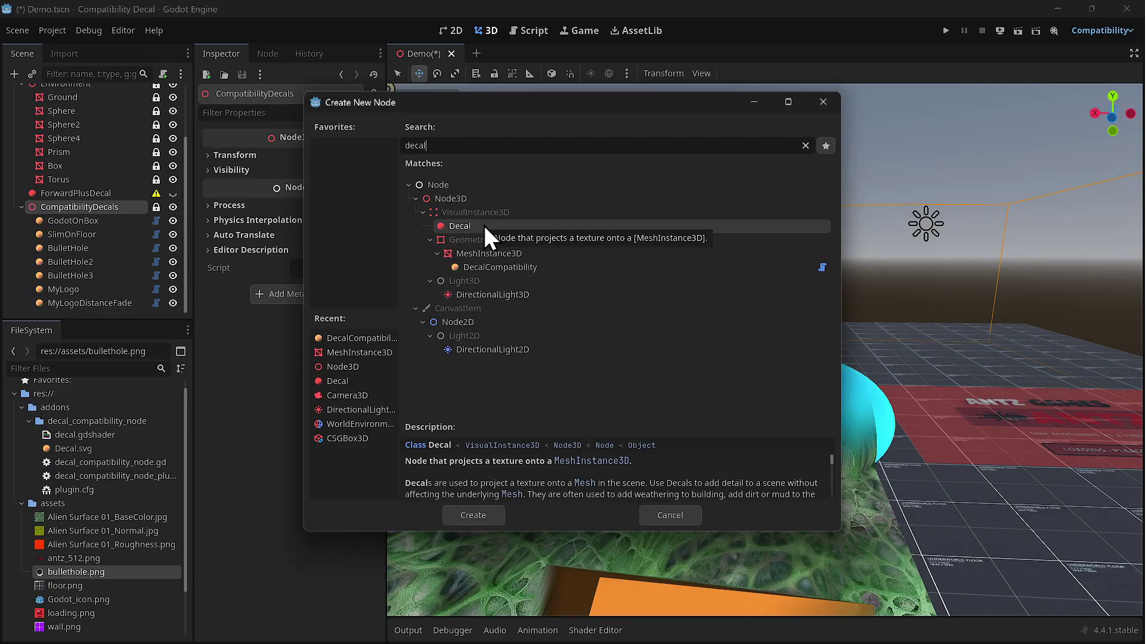
{"action": "left_click", "coordinate": [505, 266]}
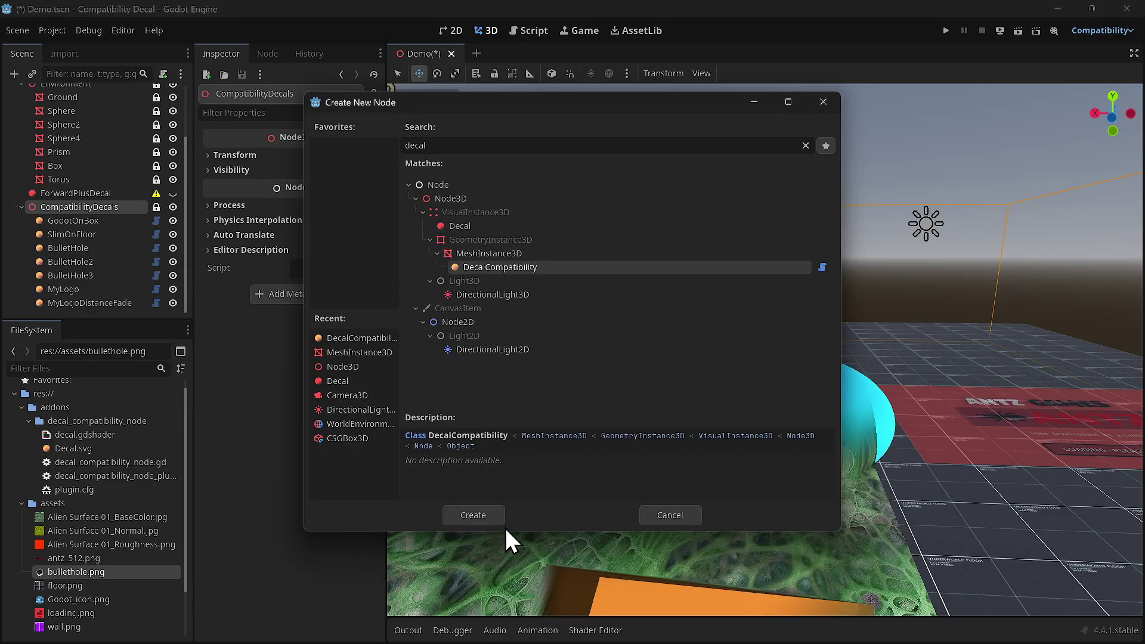
{"action": "left_click", "coordinate": [473, 515]}
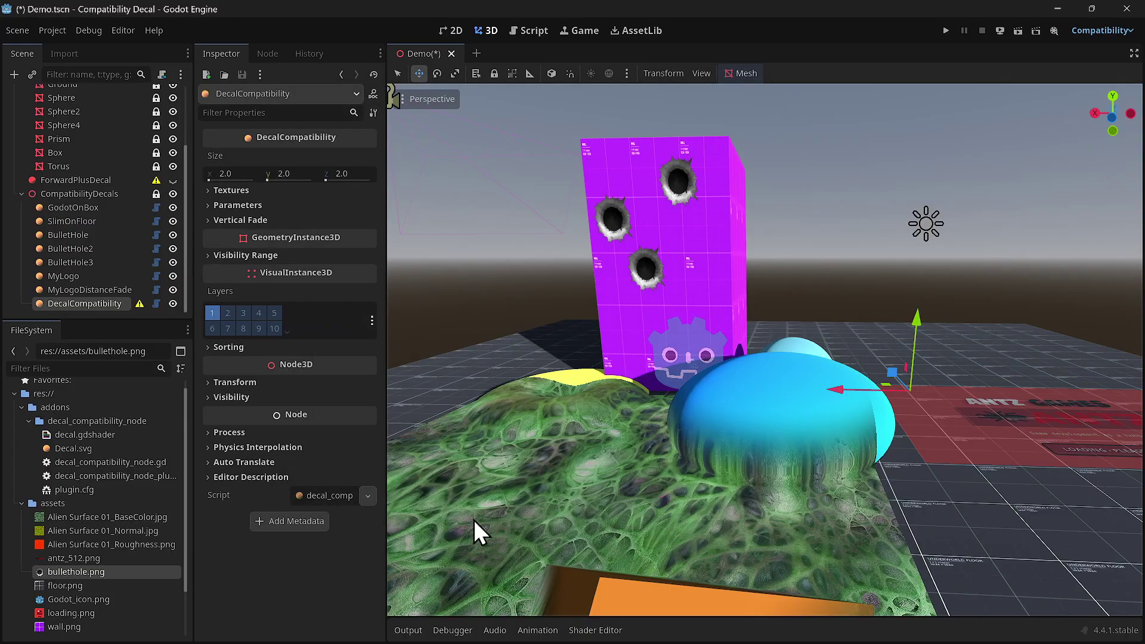
Step: Rename the new DecalCompatibility node to MyGodotDecal
{"action": "double_click", "coordinate": [103, 303]}
{"action": "type", "text": "MyG"}
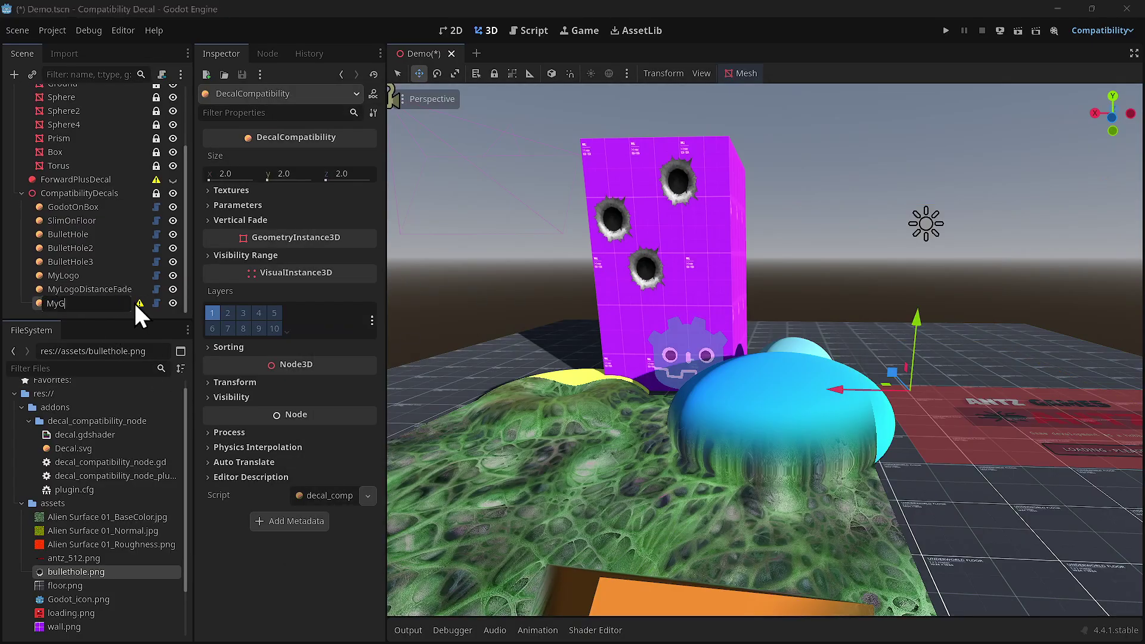
{"action": "type", "text": "odotDecal"}
{"action": "key", "text": "Return"}
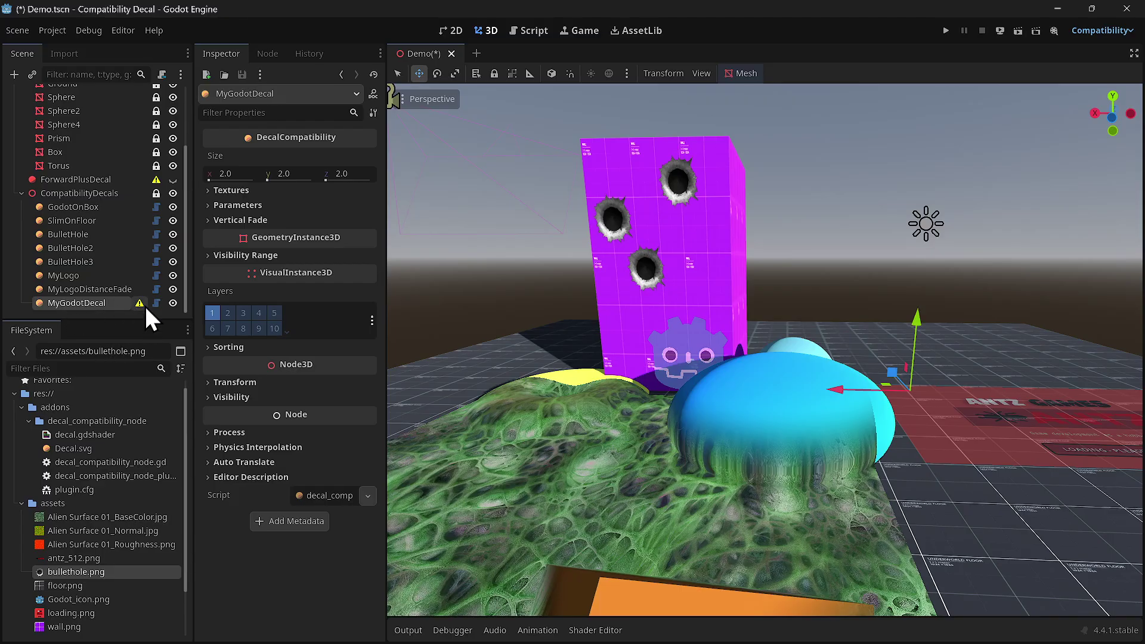
Step: Check MyGodotDecal's configuration warning and assign Godot_icon.png as its Albedo texture
{"action": "mouse_move", "coordinate": [142, 306]}
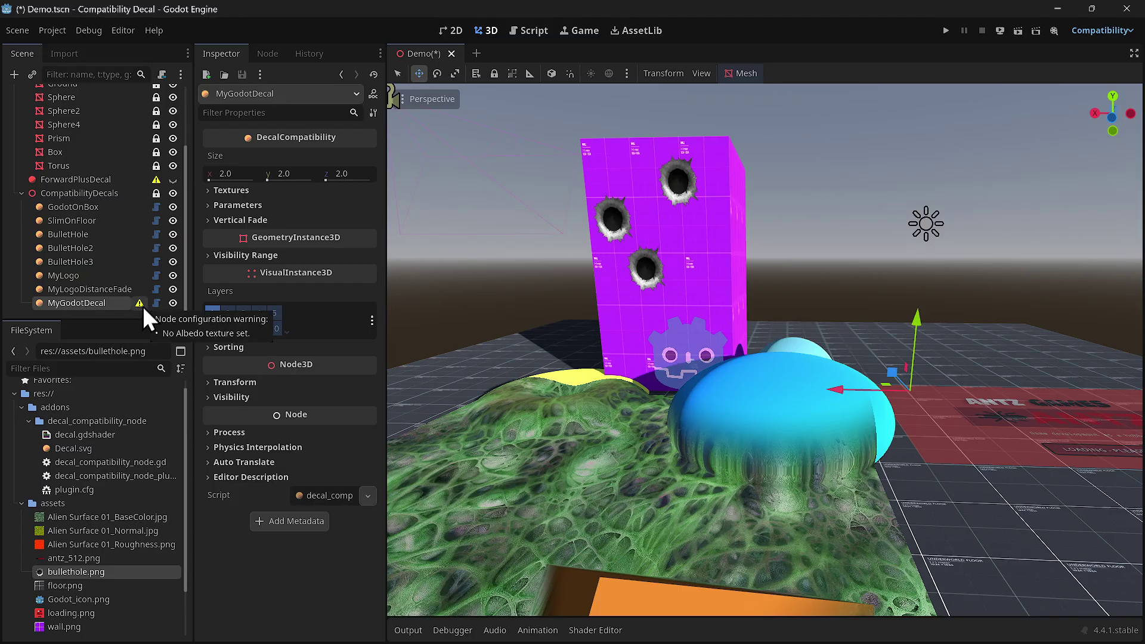
{"action": "left_click", "coordinate": [210, 191]}
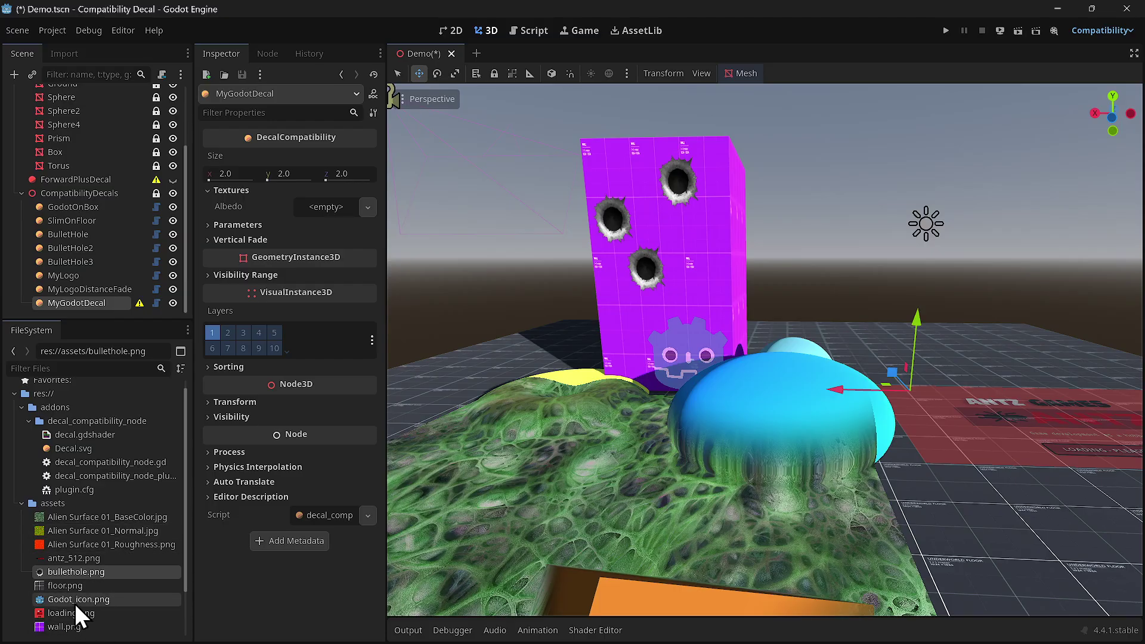
{"action": "left_click_drag", "start_coordinate": [74, 602], "coordinate": [331, 210]}
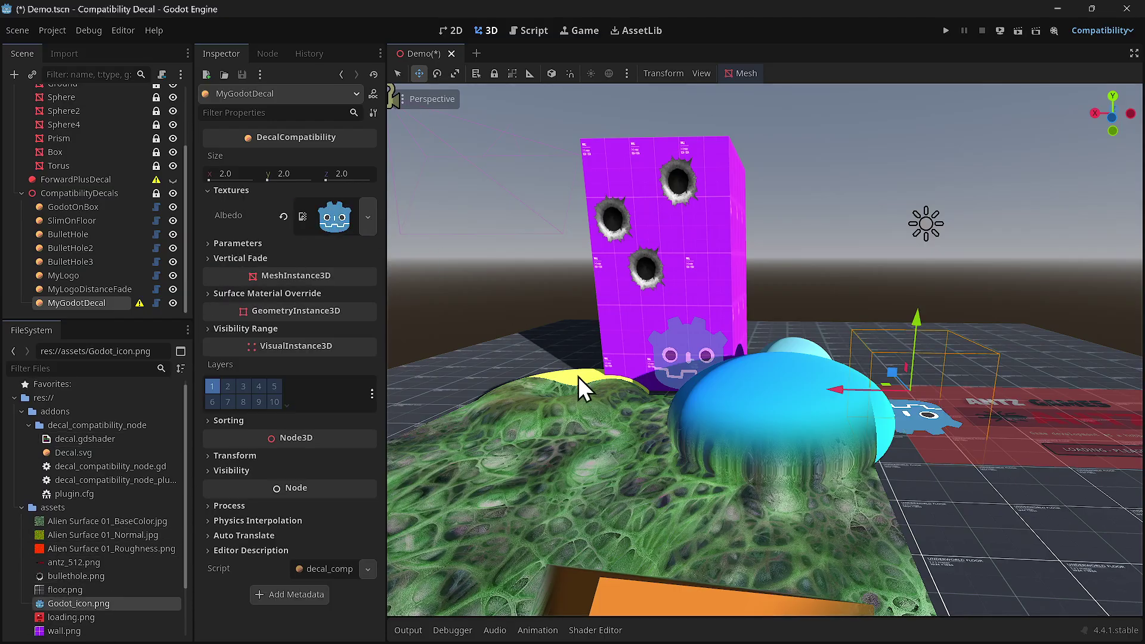
Step: Turn off the vertical fade on MyGodotDecal
{"action": "right_click_drag", "start_coordinate": [661, 439], "coordinate": [660, 439]}
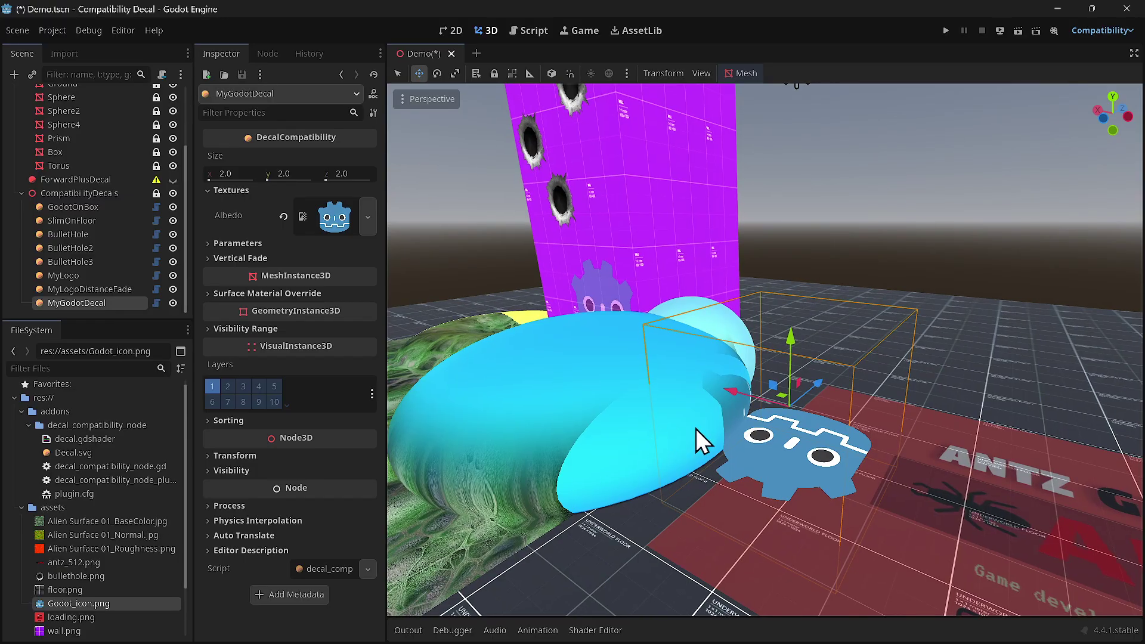
{"action": "left_click", "coordinate": [228, 258]}
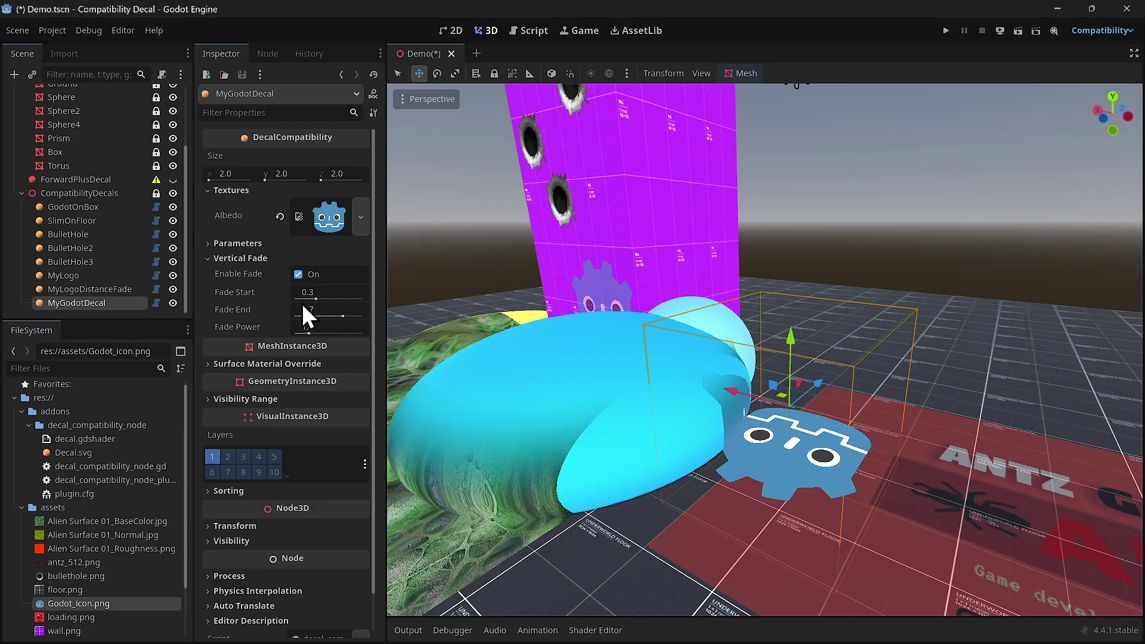
{"action": "left_click", "coordinate": [298, 274]}
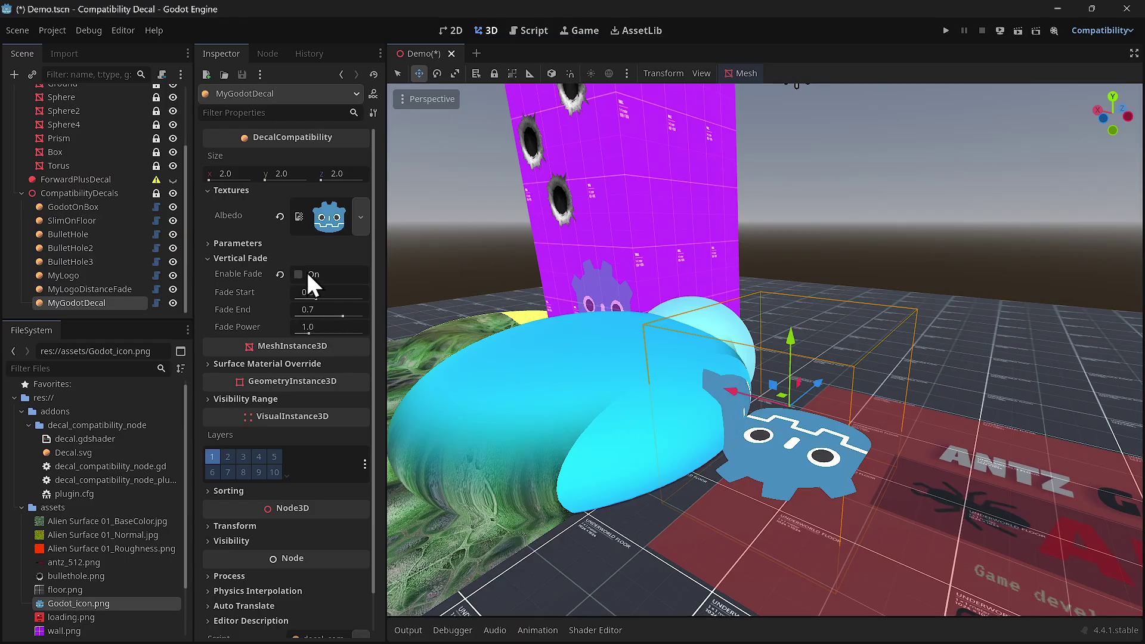
Step: Move MyGodotDecal along the X axis from the floor onto the top of the large blue sphere
{"action": "left_click_drag", "start_coordinate": [750, 394], "coordinate": [539, 316]}
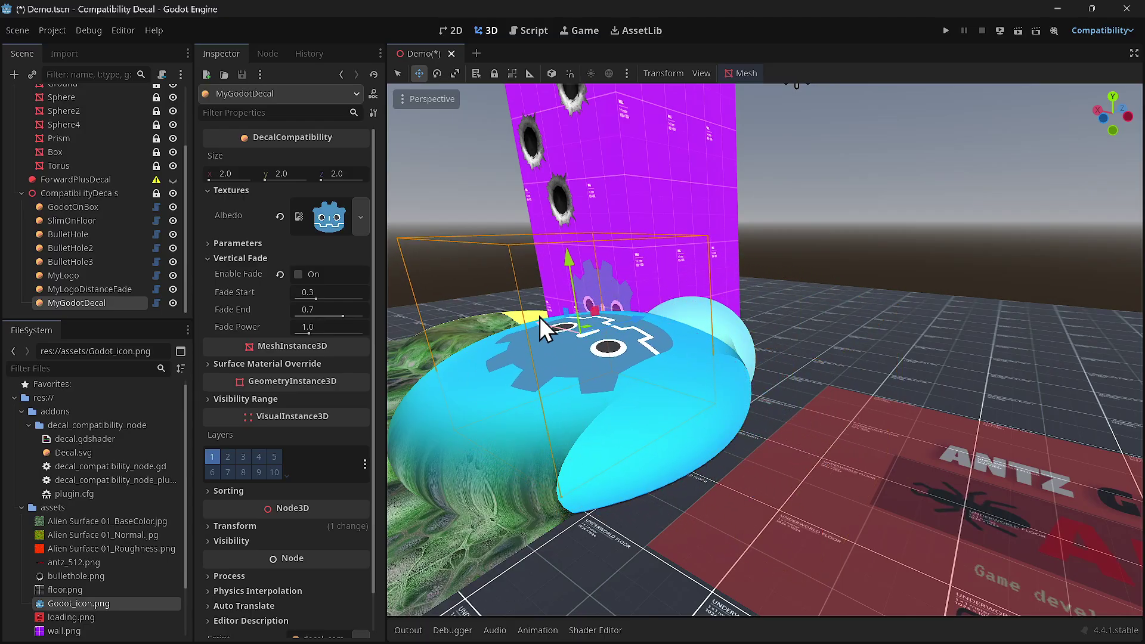
{"action": "key", "text": "w"}
{"action": "right_click_drag", "start_coordinate": [672, 300], "coordinate": [487, 407]}
{"action": "key", "text": "s"}
{"action": "key", "text": "w"}
Step: Set MyGodotDecal's Y rotation to 180 degrees
{"action": "scroll", "coordinate": [281, 452], "scroll_direction": "down", "scroll_amount": 2}
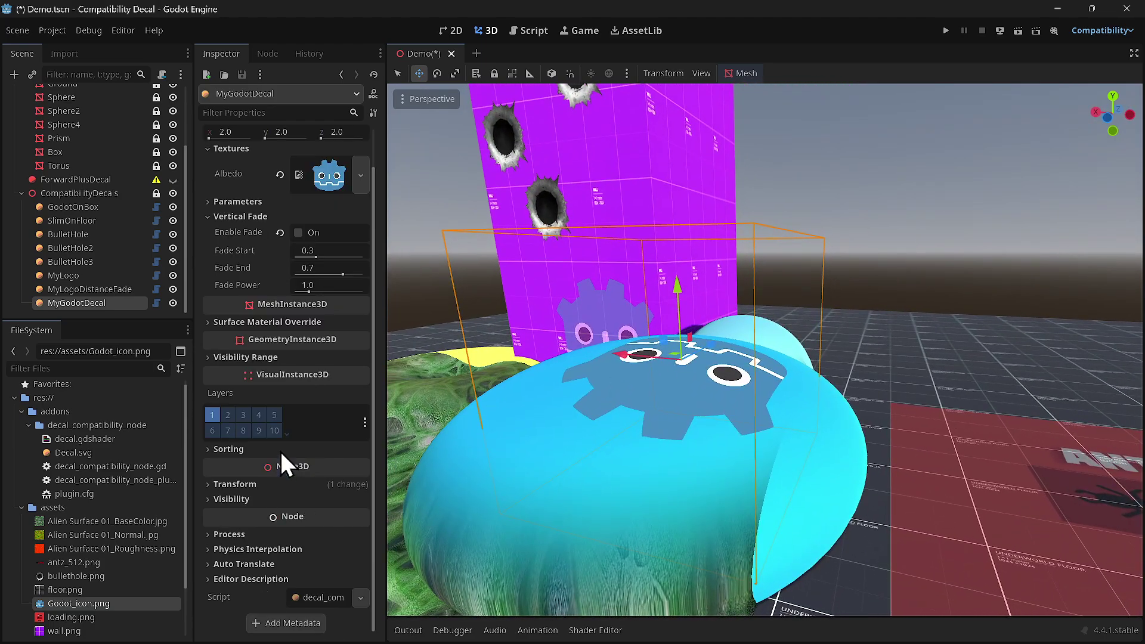
{"action": "left_click", "coordinate": [236, 485]}
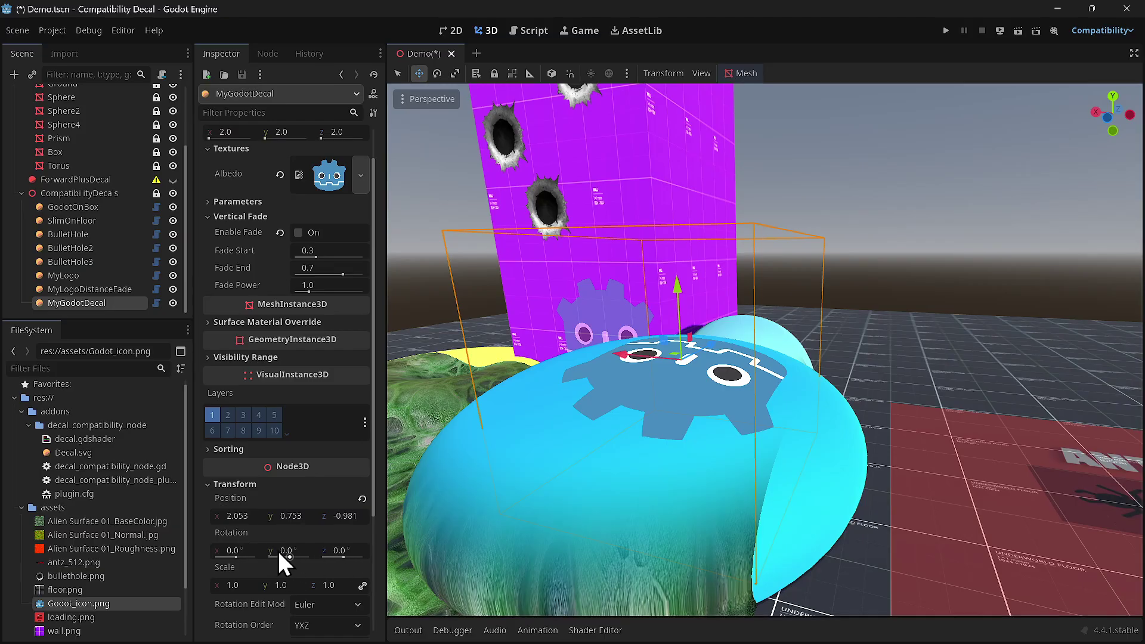
{"action": "type", "text": "180"}
{"action": "key", "text": "Return"}
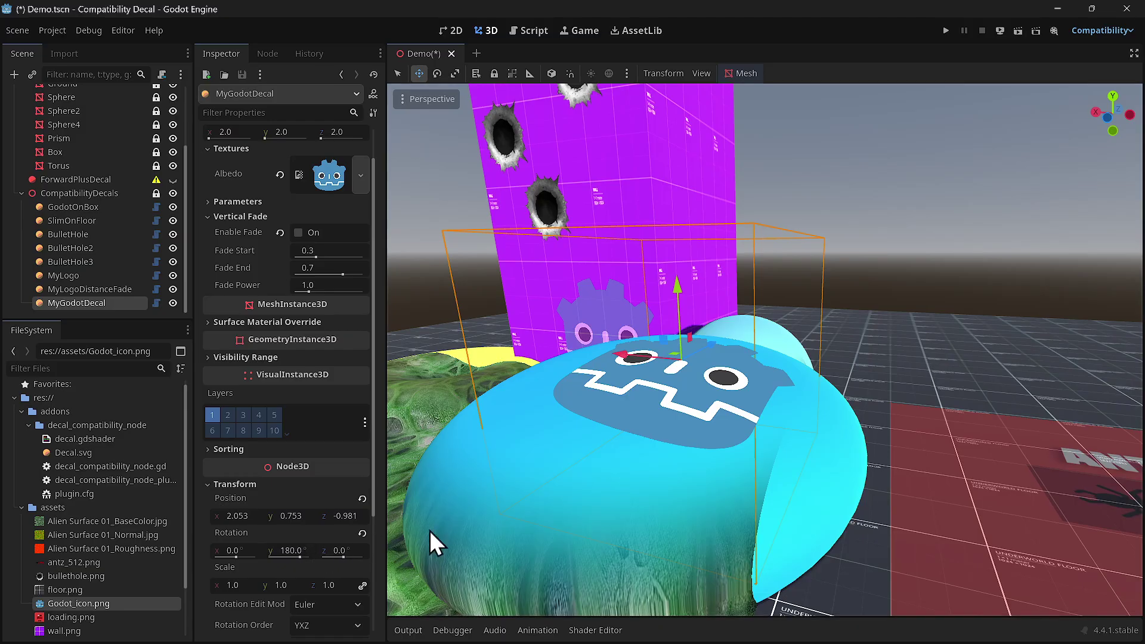
Step: Move MyGodotDecal along Z past the spheres, lower it to about Y 0.442, and bring it back across both spheres at about Z 0.076
{"action": "right_click_drag", "start_coordinate": [688, 396], "coordinate": [525, 417]}
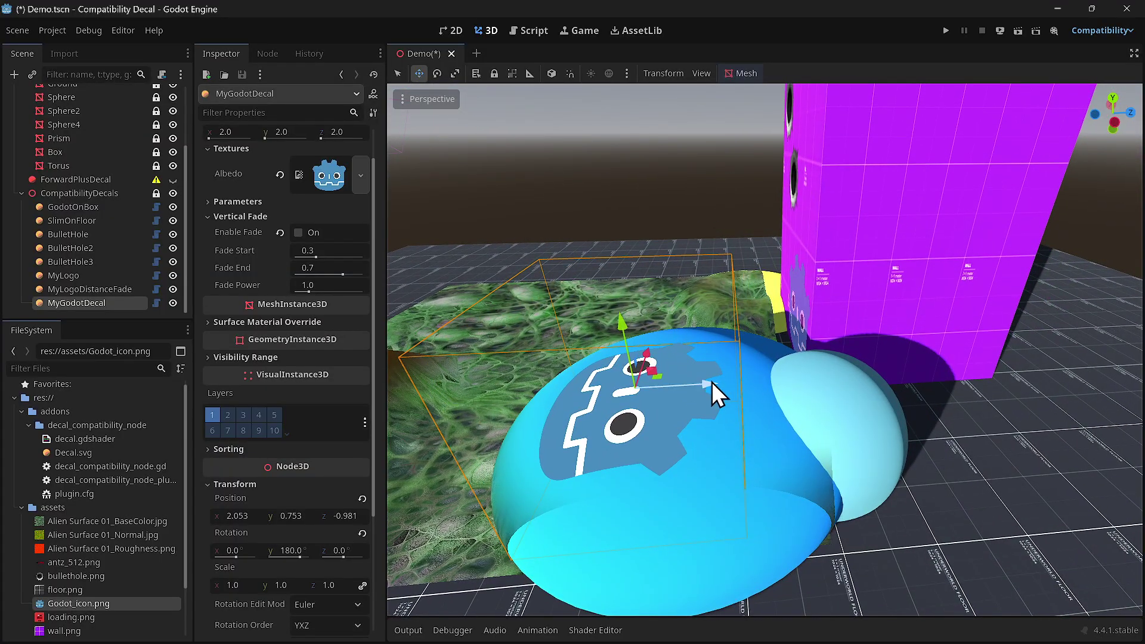
{"action": "left_click_drag", "start_coordinate": [712, 385], "coordinate": [1074, 415]}
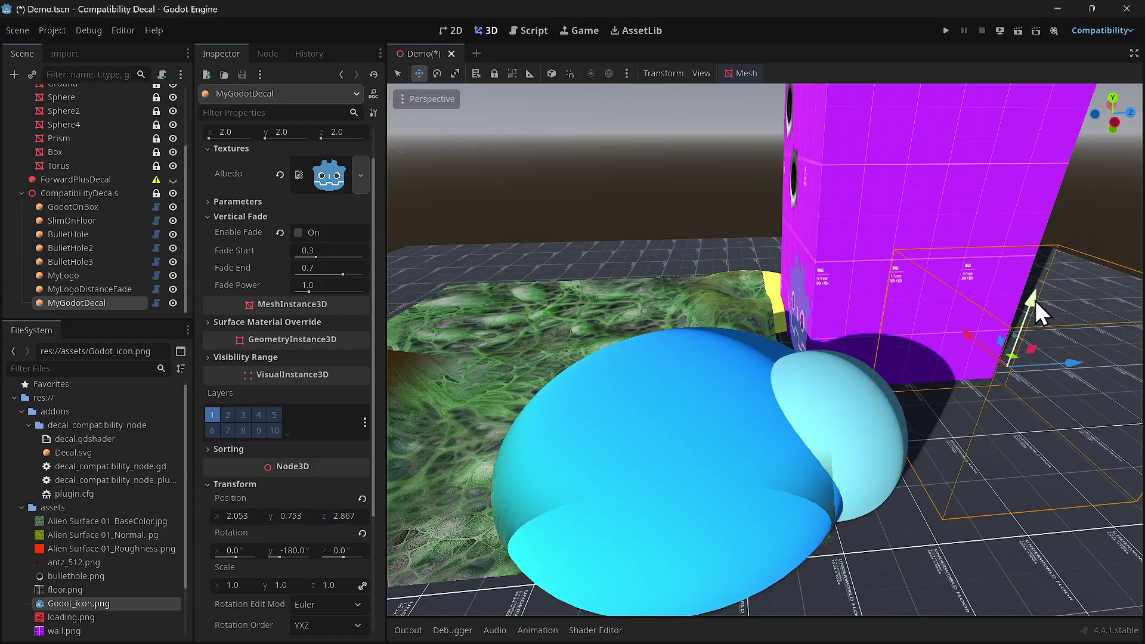
{"action": "left_click_drag", "start_coordinate": [1035, 299], "coordinate": [1030, 335]}
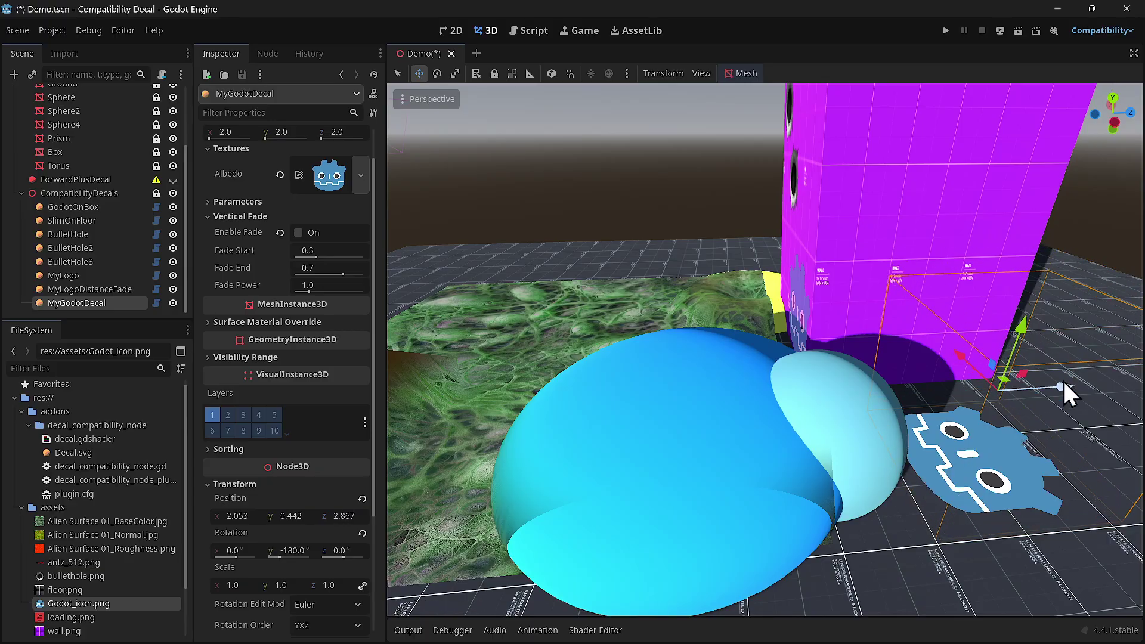
{"action": "left_click_drag", "start_coordinate": [1063, 385], "coordinate": [818, 397]}
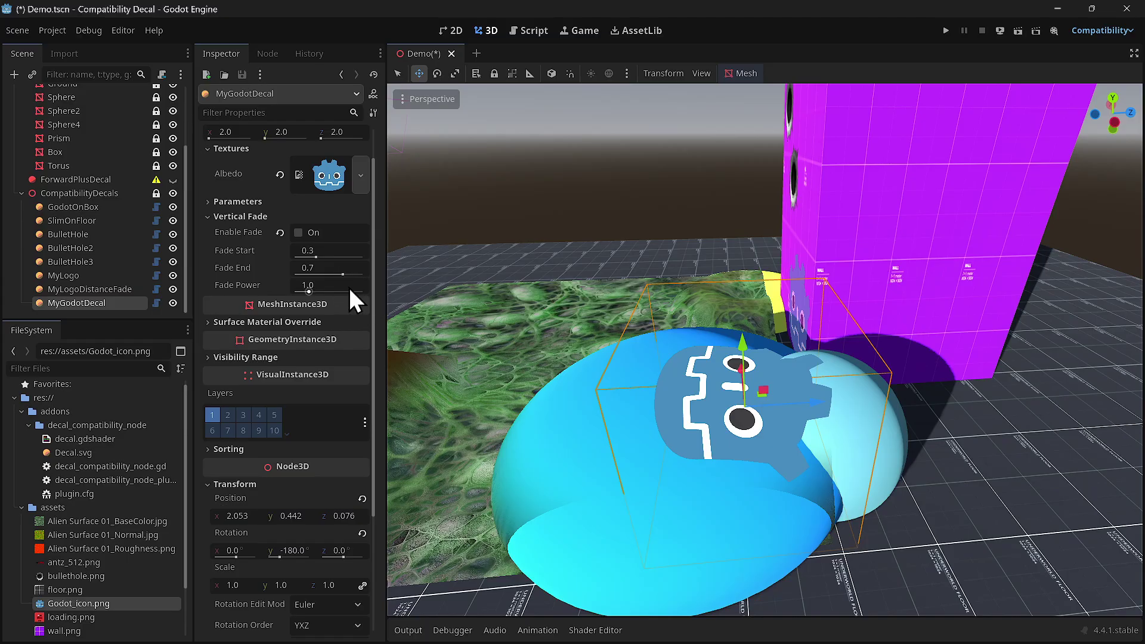
Step: Try a low Albedo Mix on MyGodotDecal and set it to 0.9
{"action": "scroll", "coordinate": [287, 221], "scroll_direction": "up", "scroll_amount": 2}
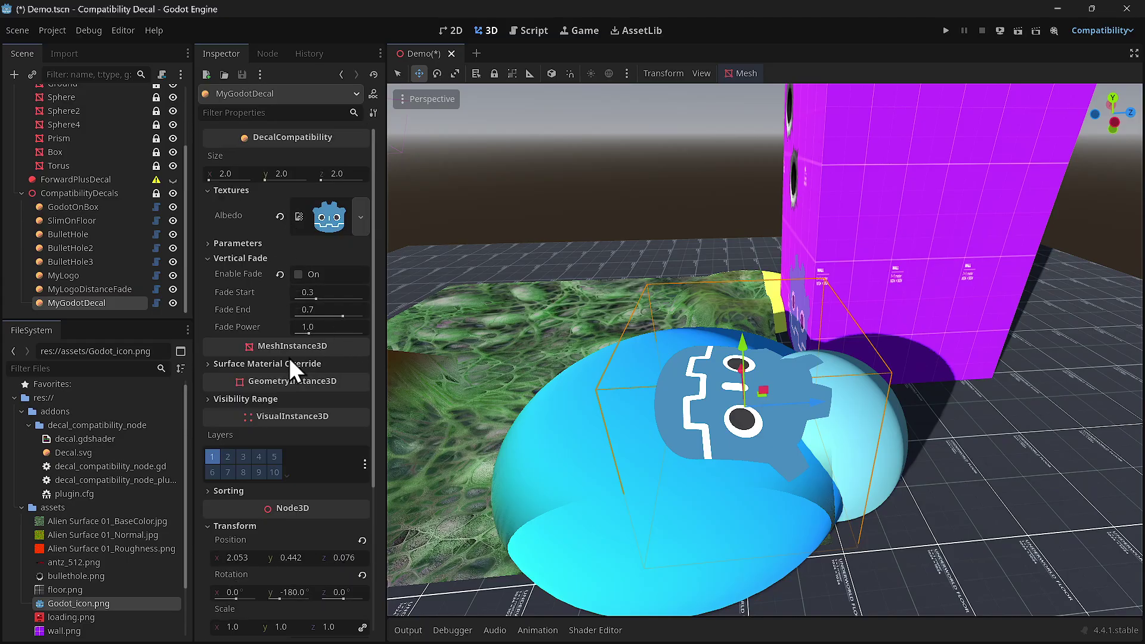
{"action": "left_click", "coordinate": [241, 243]}
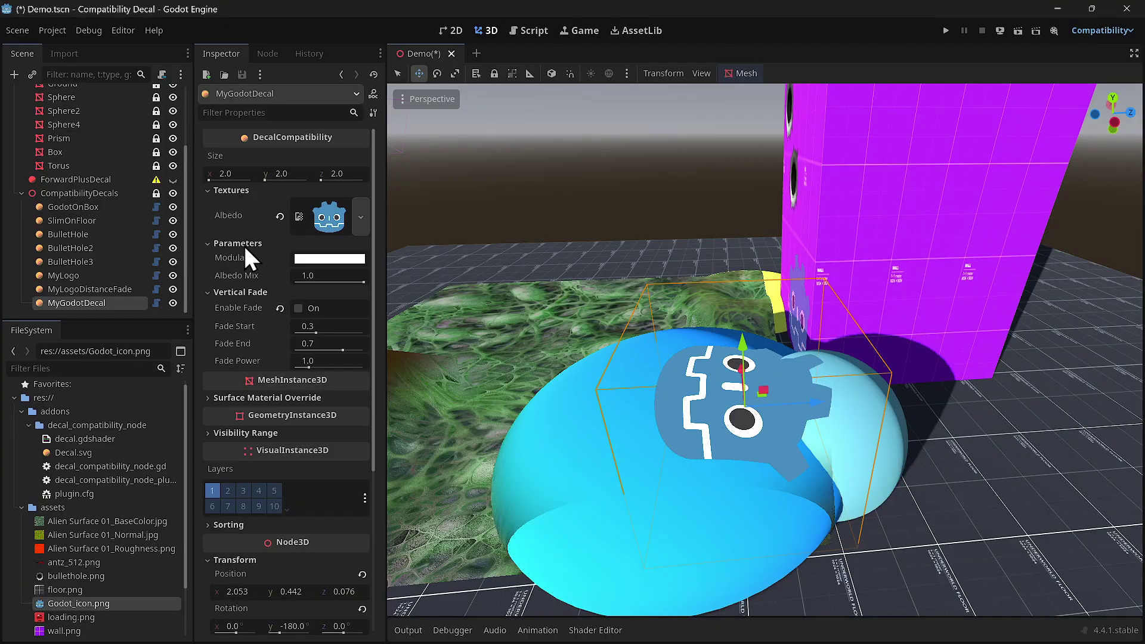
{"action": "left_click_drag", "start_coordinate": [357, 282], "coordinate": [296, 281]}
{"action": "left_click_drag", "start_coordinate": [311, 278], "coordinate": [356, 281]}
Step: Set the alpha of MyGodotDecal's Modulate colour to 233 and nudge the decal along Z to about 0.094
{"action": "left_click", "coordinate": [356, 259]}
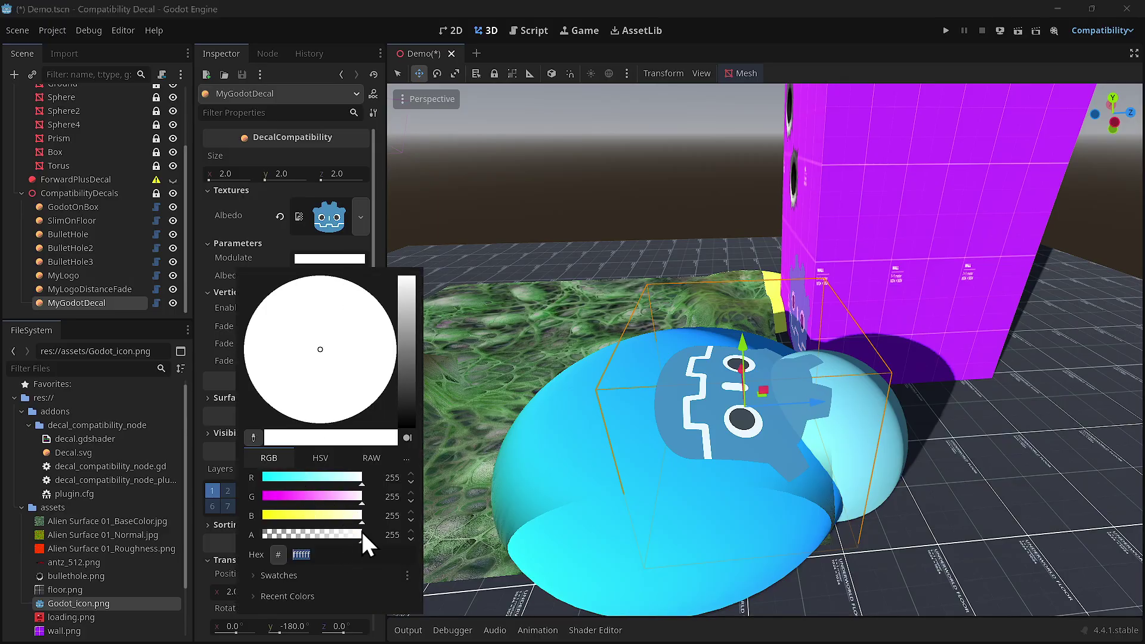
{"action": "mouse_move", "coordinate": [362, 533]}
{"action": "left_mouse_down"}
{"action": "mouse_move", "coordinate": [343, 535]}
{"action": "mouse_move", "coordinate": [353, 531]}
{"action": "left_mouse_up"}
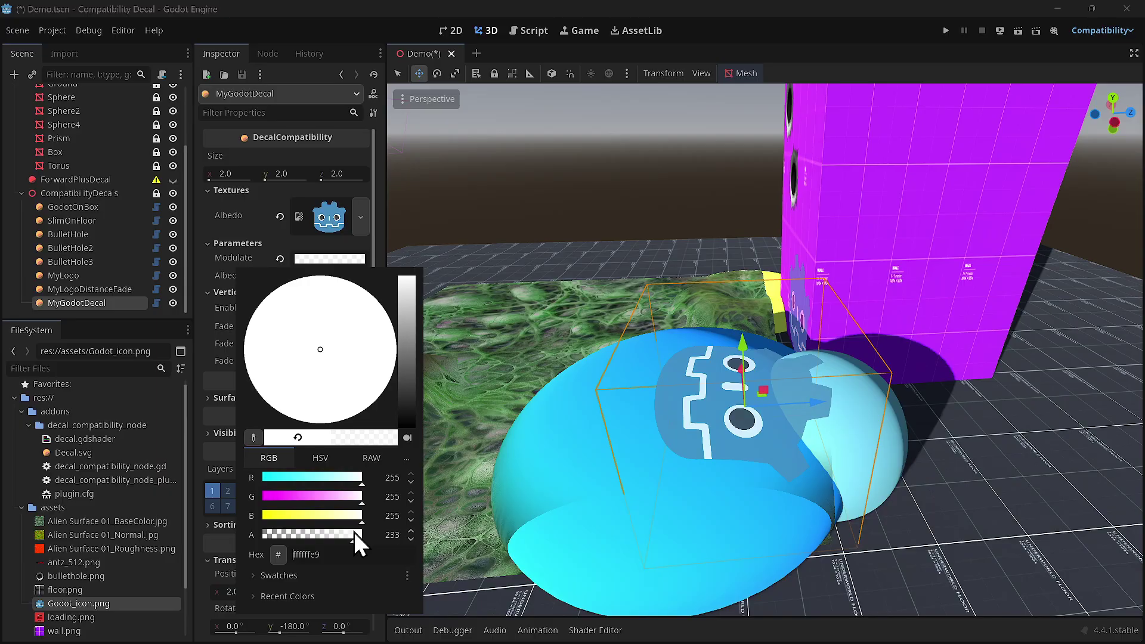
{"action": "key", "text": "Escape"}
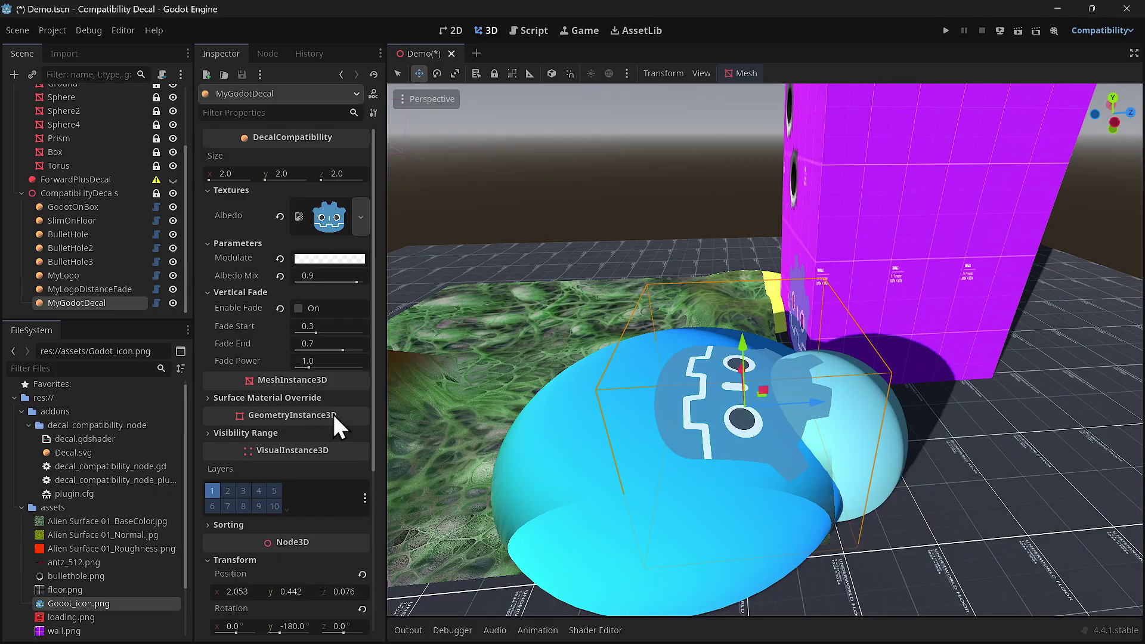
{"action": "mouse_move", "coordinate": [816, 407]}
{"action": "left_mouse_down"}
{"action": "mouse_move", "coordinate": [727, 416]}
{"action": "mouse_move", "coordinate": [856, 416]}
{"action": "mouse_move", "coordinate": [799, 429]}
{"action": "mouse_move", "coordinate": [817, 430]}
{"action": "left_mouse_up"}
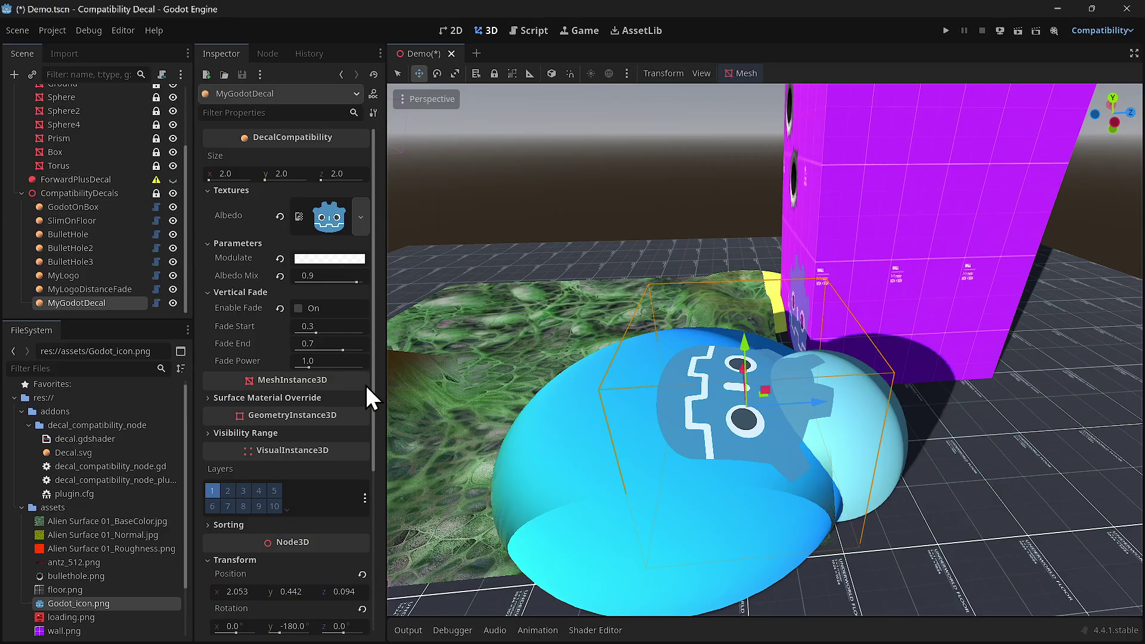
Step: Examine the bullet hole decals and the Godot icon decal on the purple box from close up and from farther away
{"action": "right_click_drag", "start_coordinate": [485, 346], "coordinate": [683, 260]}
{"action": "key", "text": "w"}
{"action": "key", "text": "a"}
{"action": "key", "text": "s"}
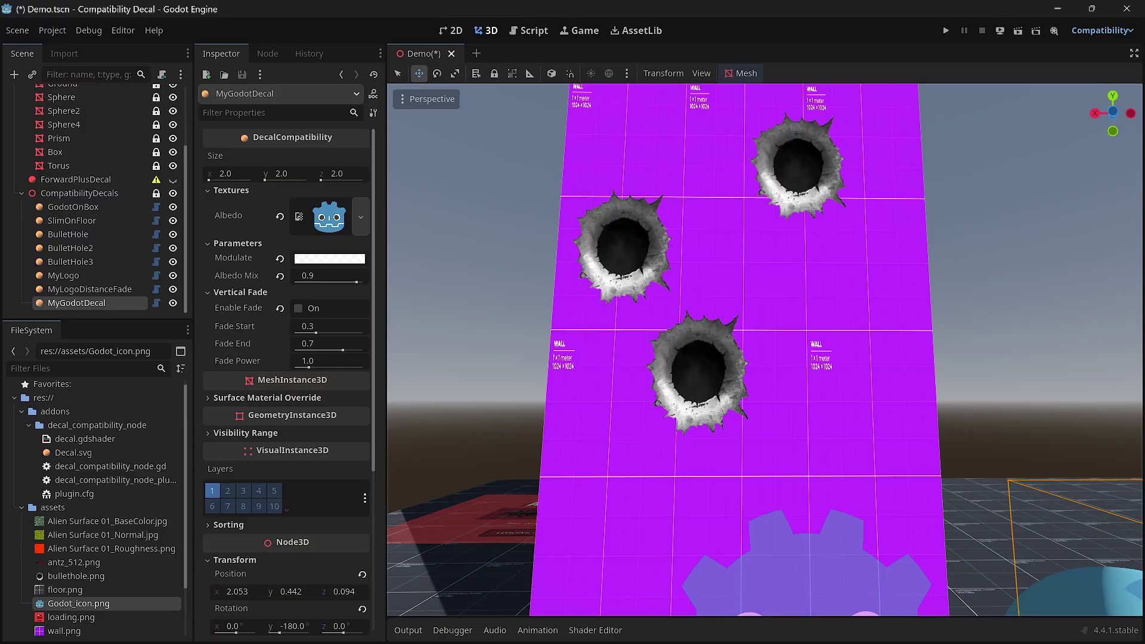
{"action": "right_click_drag", "start_coordinate": [764, 350], "coordinate": [806, 376]}
{"action": "key", "text": "s"}
{"action": "key", "text": "a"}
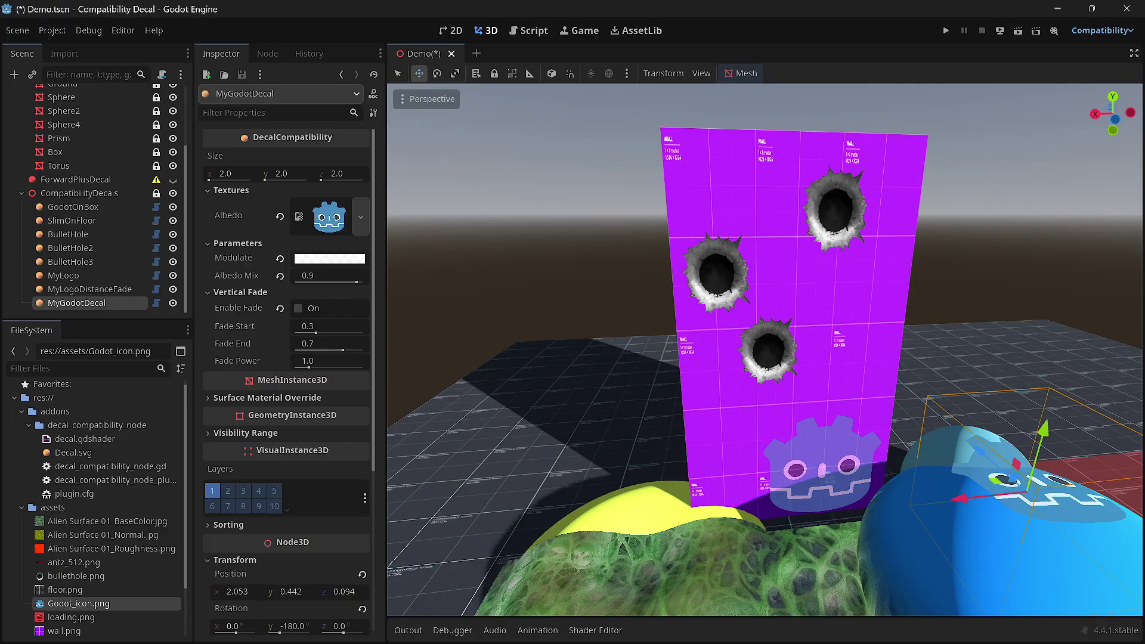
{"action": "right_click_drag", "start_coordinate": [806, 376], "coordinate": [819, 368]}
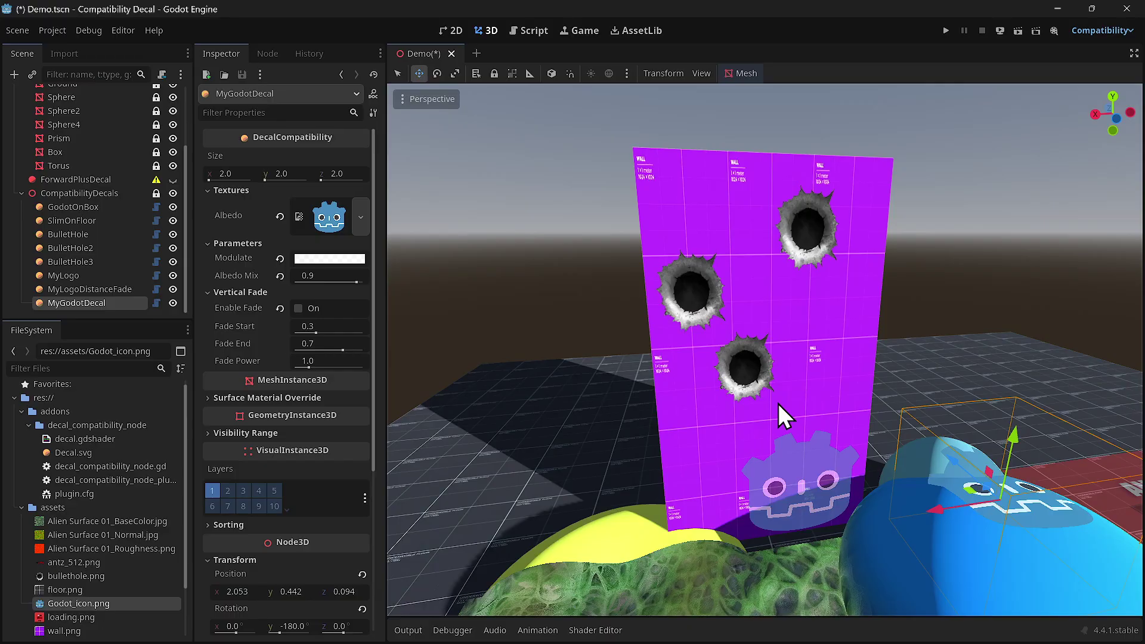
{"action": "right_click_drag", "start_coordinate": [849, 381], "coordinate": [887, 338]}
{"action": "key", "text": "w"}
{"action": "key", "text": "s"}
{"action": "key", "text": "w"}
{"action": "key", "text": "s"}
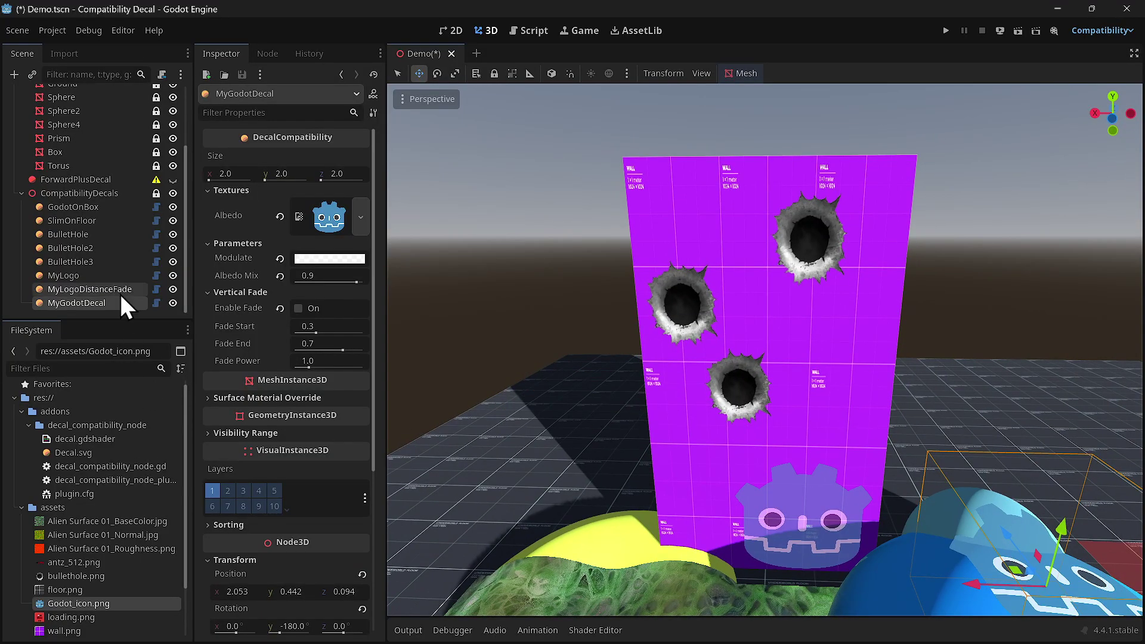
Step: Add another DecalCompatibility node as a child of CompatibilityDecals
{"action": "left_click", "coordinate": [90, 195]}
{"action": "right_click", "coordinate": [115, 198]}
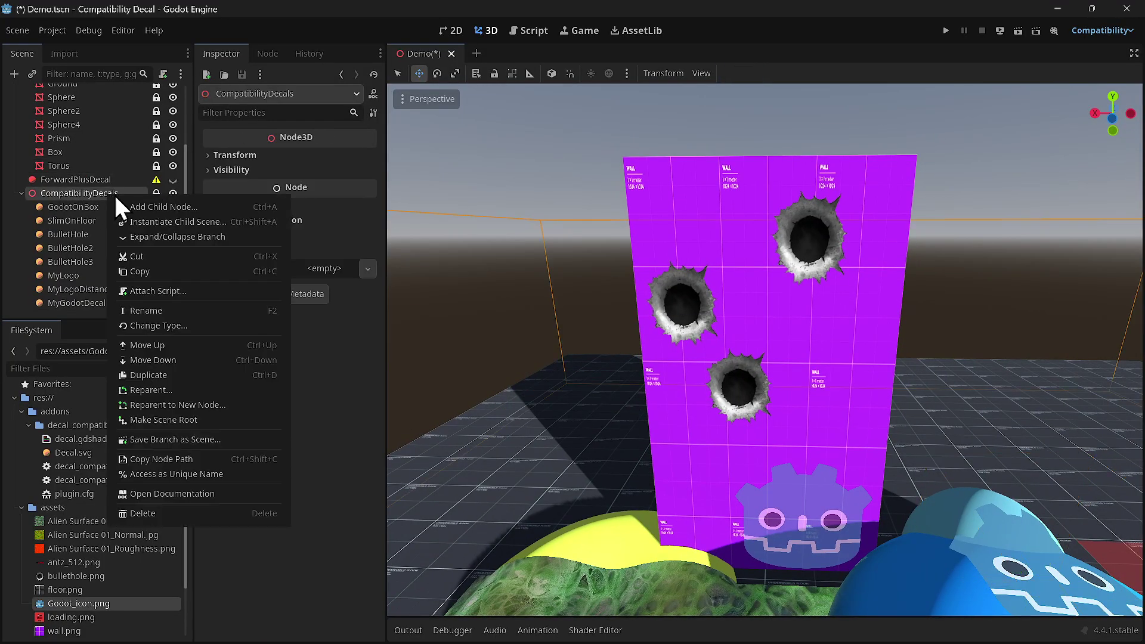
{"action": "left_click", "coordinate": [207, 210]}
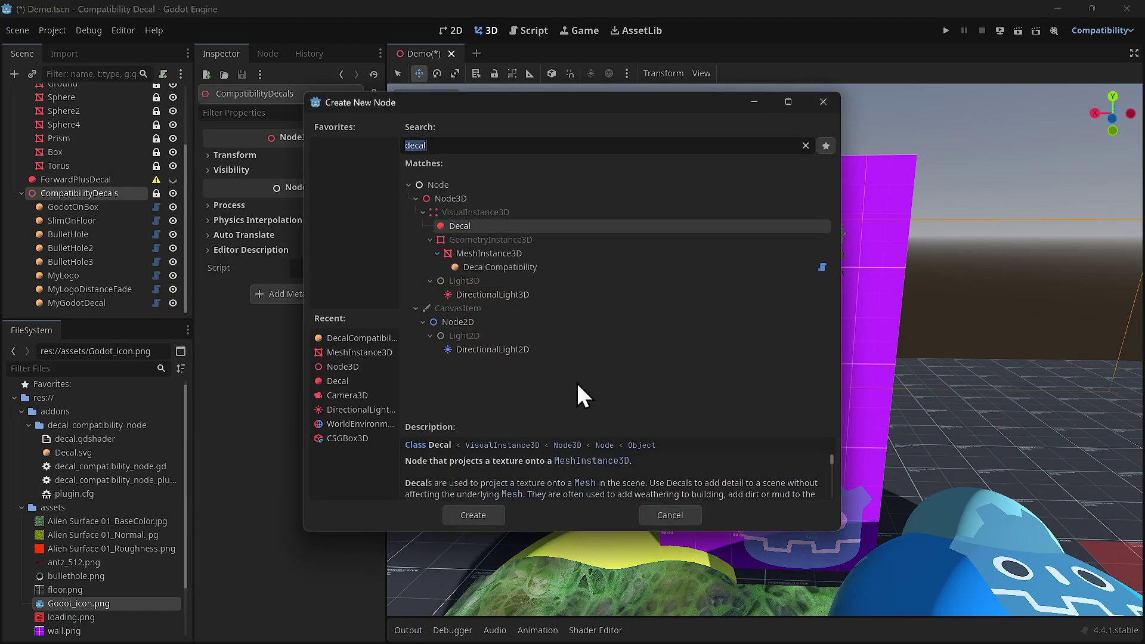
{"action": "left_click", "coordinate": [526, 269]}
{"action": "double_click", "coordinate": [526, 269]}
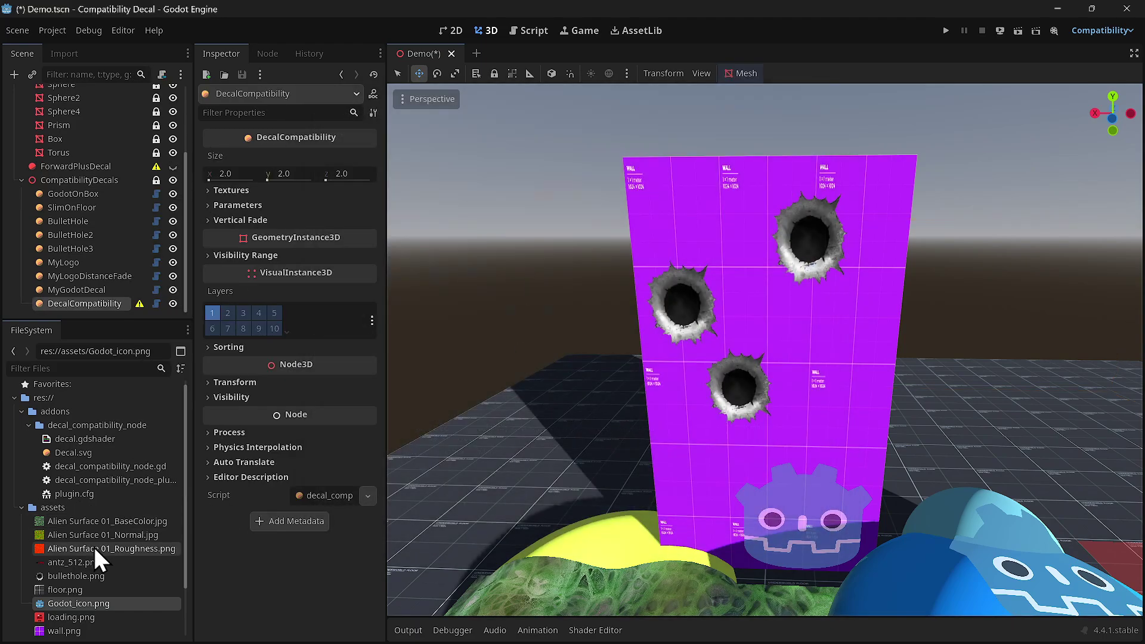
Step: Rename the newly added DecalCompatibility node to MyNewBulletHole
{"action": "double_click", "coordinate": [116, 302]}
{"action": "type", "text": "My"}
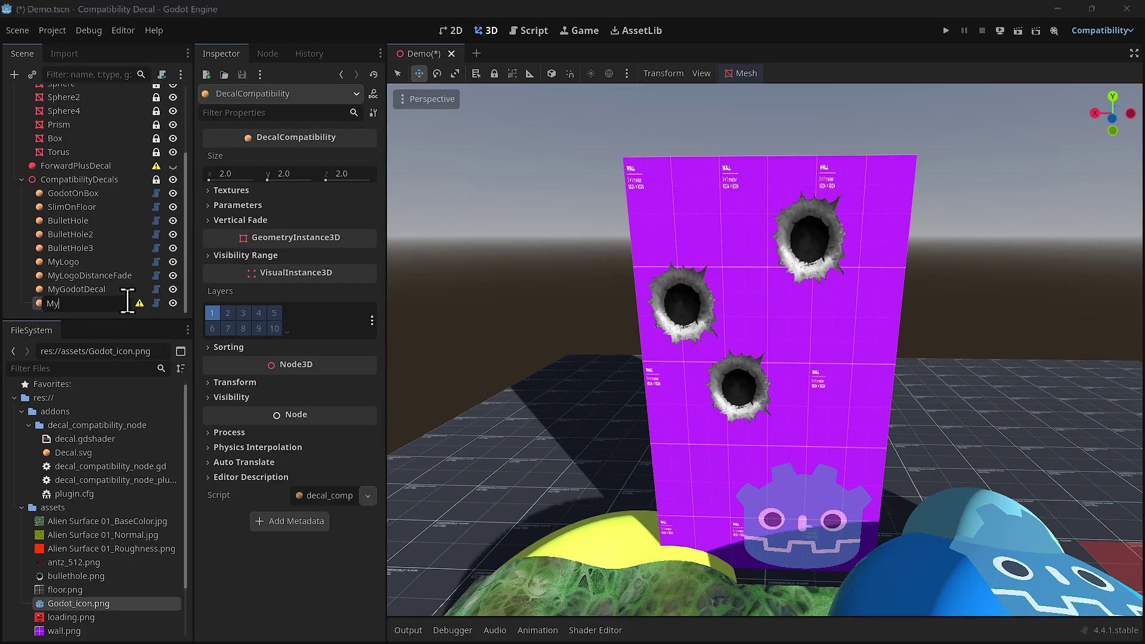
{"action": "type", "text": "NewBUlletHole"}
{"action": "key", "text": "Return"}
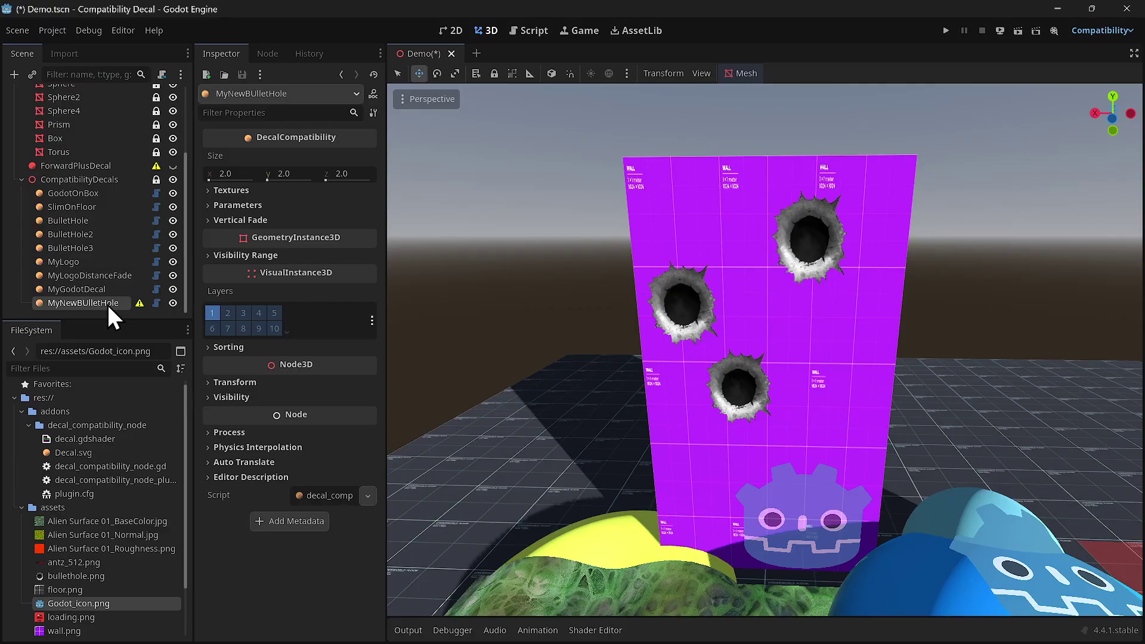
{"action": "double_click", "coordinate": [102, 303]}
{"action": "left_click", "coordinate": [75, 303]}
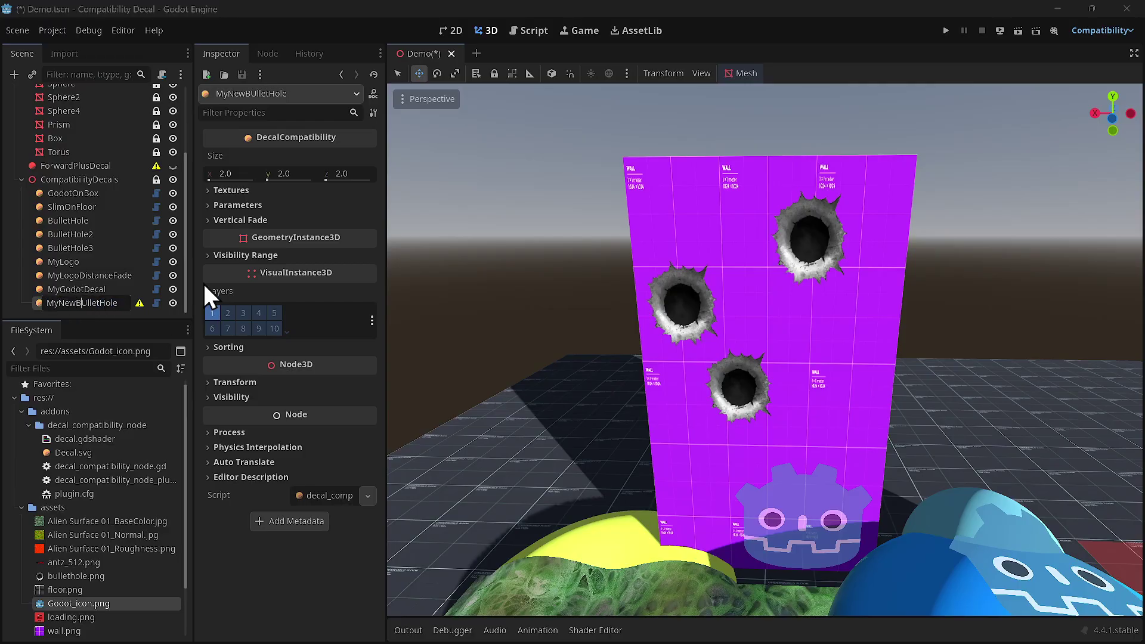
{"action": "key", "text": "BackSpace"}
{"action": "type", "text": "u"}
{"action": "key", "text": "Return"}
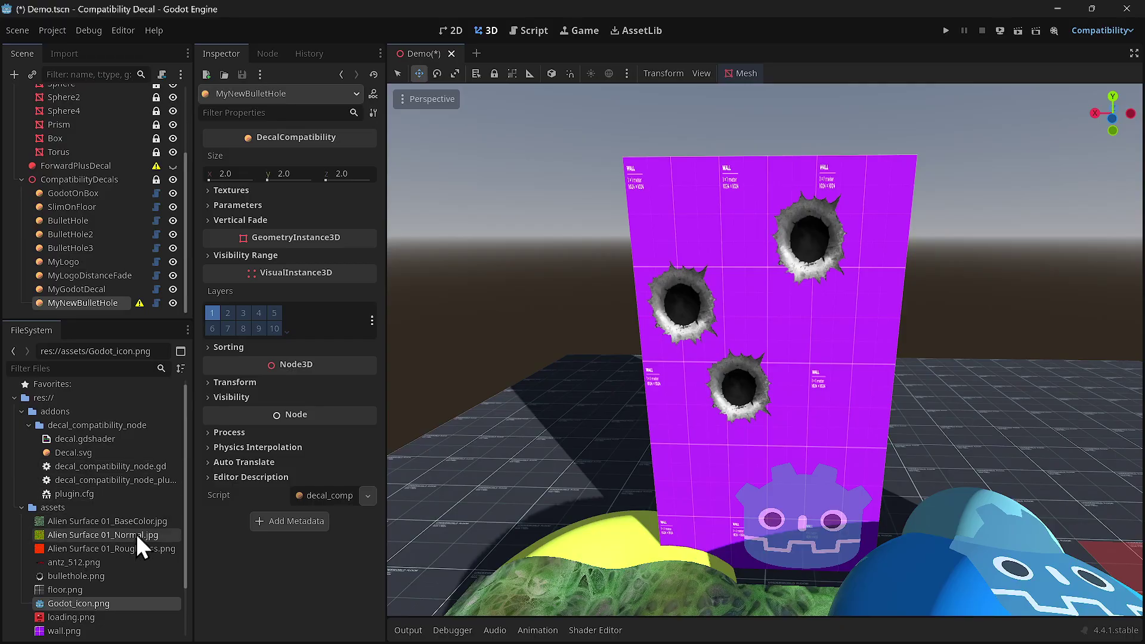
Step: Assign bullethole.png as the Albedo texture of MyNewBulletHole
{"action": "left_click", "coordinate": [232, 191]}
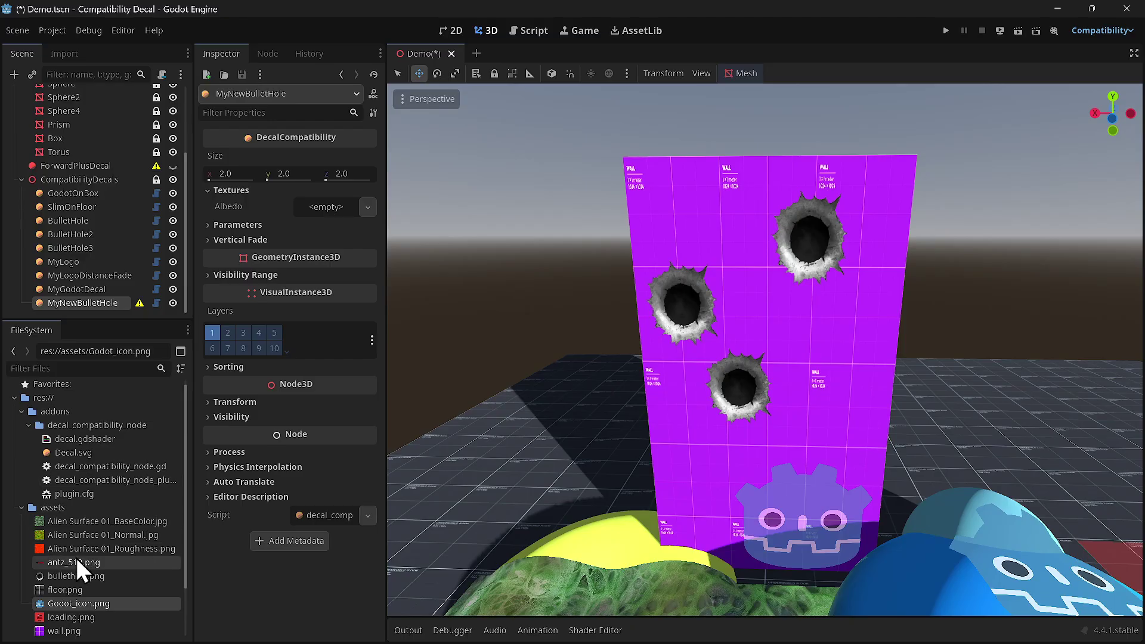
{"action": "left_click_drag", "start_coordinate": [75, 576], "coordinate": [323, 208]}
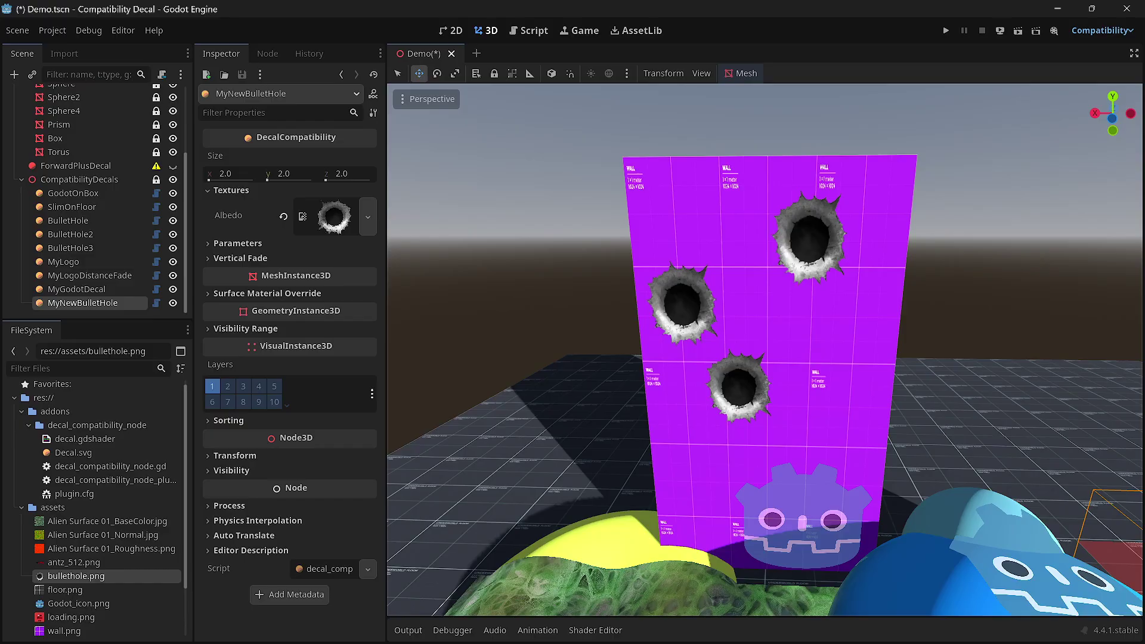
{"action": "key", "text": "f"}
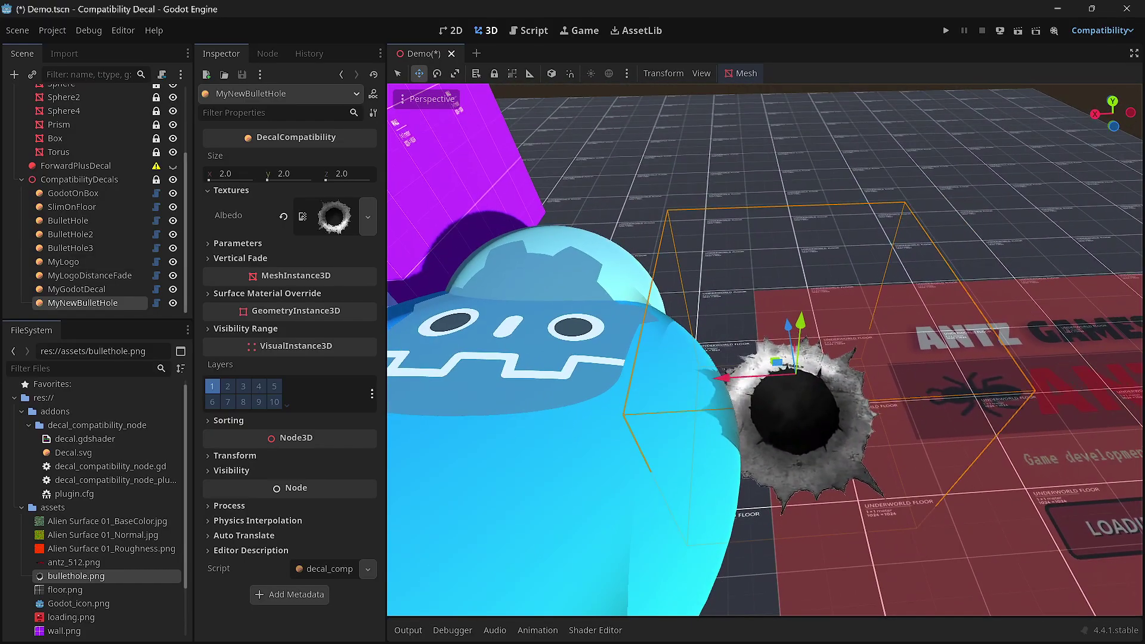
{"action": "mouse_move", "coordinate": [765, 349]}
{"action": "right_mouse_down"}
{"action": "mouse_move", "coordinate": [805, 351]}
{"action": "mouse_move", "coordinate": [785, 321]}
{"action": "mouse_move", "coordinate": [768, 349]}
{"action": "right_mouse_up"}
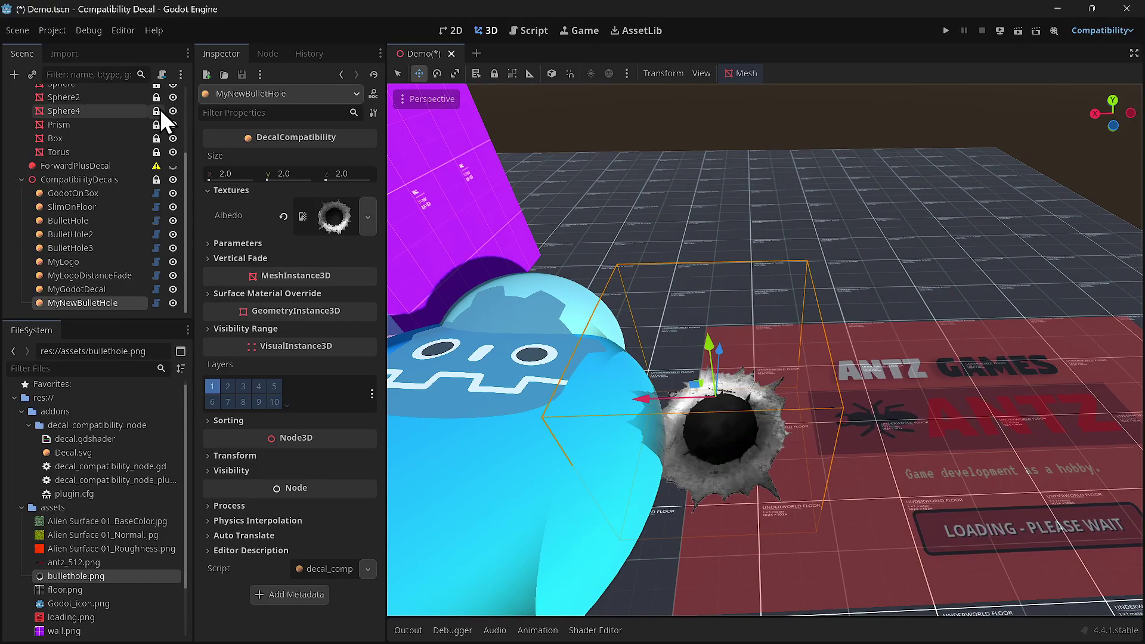
Step: Set MyNewBulletHole's size to 1 on the X, Y and Z axes
{"action": "left_click", "coordinate": [243, 171]}
{"action": "type", "text": "1"}
{"action": "key", "text": "Tab"}
{"action": "type", "text": "1"}
{"action": "key", "text": "Tab"}
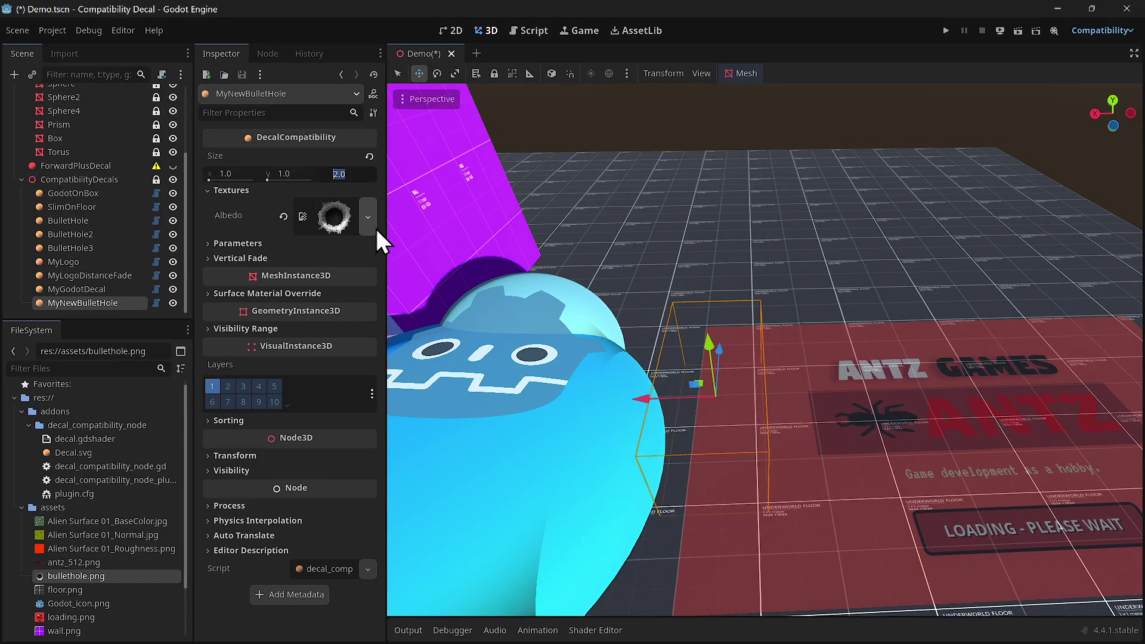
{"action": "type", "text": "1"}
{"action": "key", "text": "Return"}
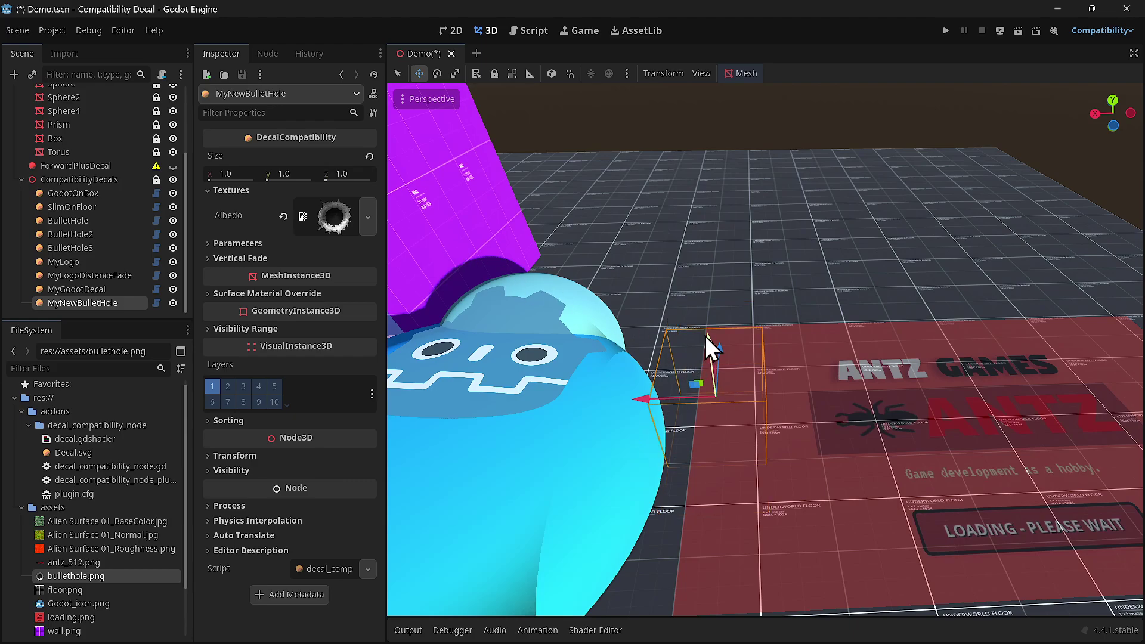
Step: Raise MyNewBulletHole off the floor and move it onto the purple box, at about X 4.51, Y 1.463, Z 1.029 m
{"action": "left_click_drag", "start_coordinate": [705, 335], "coordinate": [733, 204]}
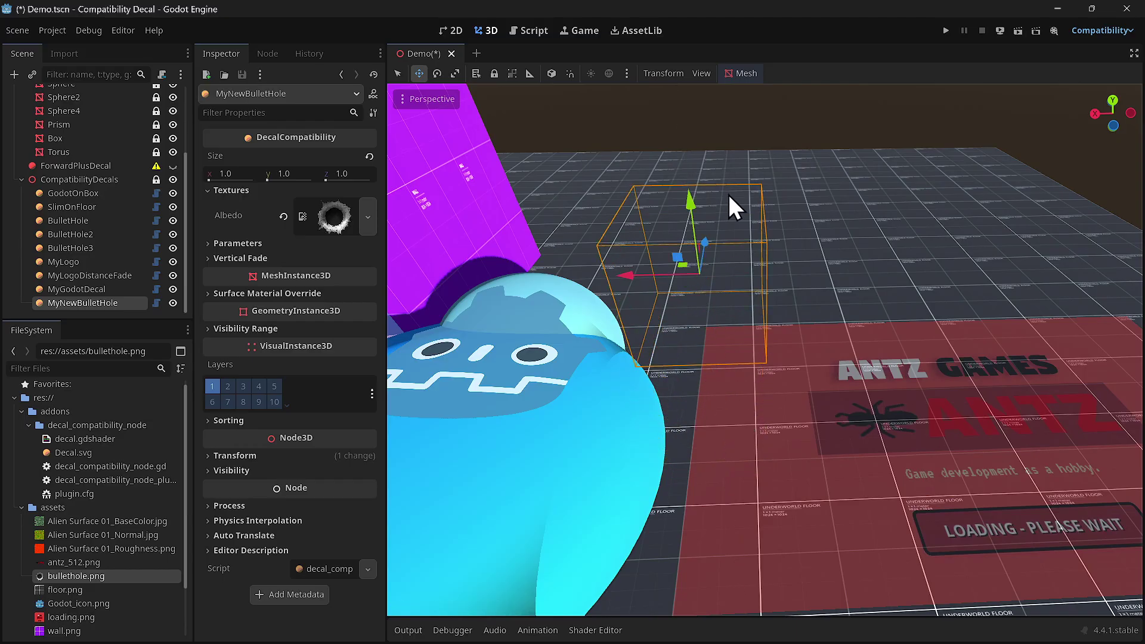
{"action": "middle_click_drag", "start_coordinate": [733, 205], "coordinate": [739, 155]}
{"action": "key", "text": "s"}
{"action": "key", "text": "a"}
{"action": "right_click_drag", "start_coordinate": [739, 155], "coordinate": [739, 144]}
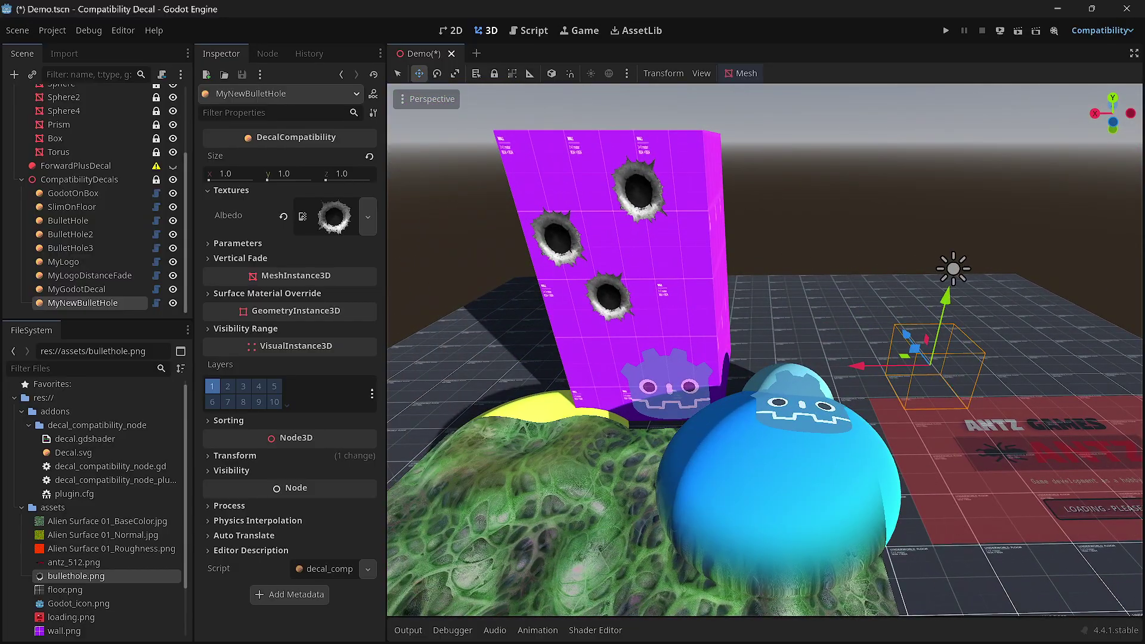
{"action": "left_click_drag", "start_coordinate": [865, 363], "coordinate": [661, 313]}
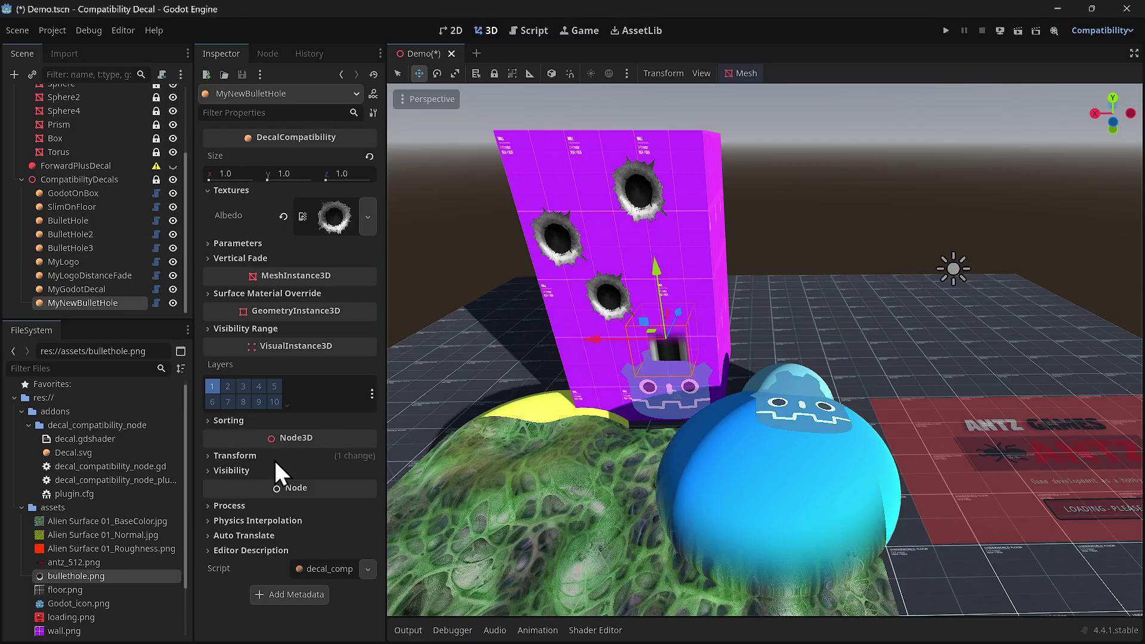
Step: Set MyNewBulletHole's rotation to 90 degrees about the X axis
{"action": "left_click", "coordinate": [229, 456]}
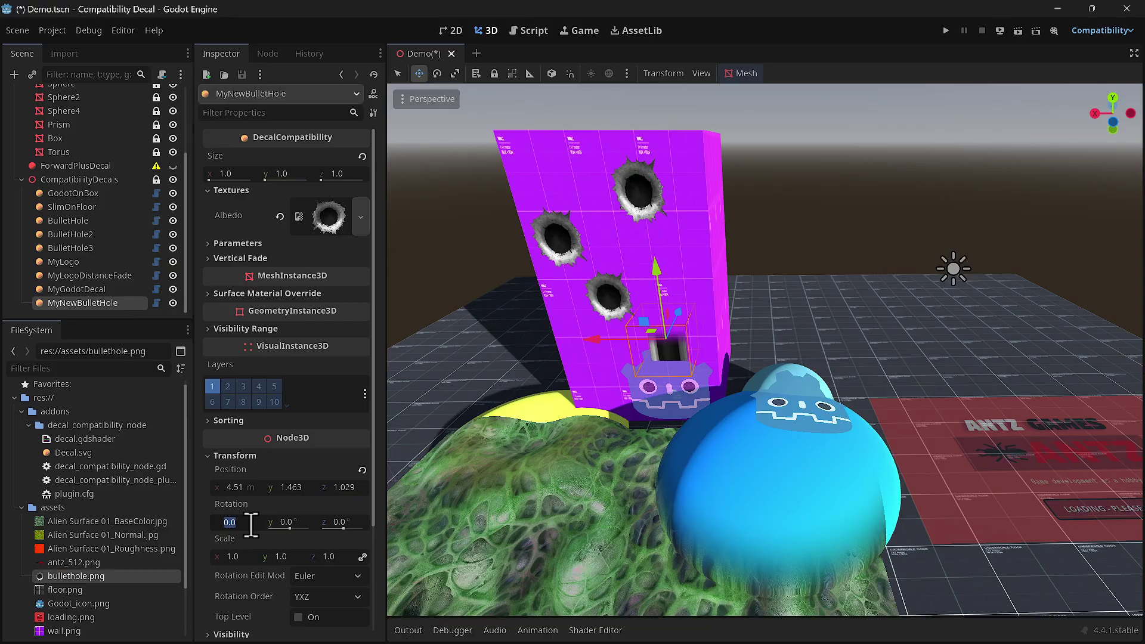
{"action": "type", "text": "90"}
{"action": "key", "text": "Return"}
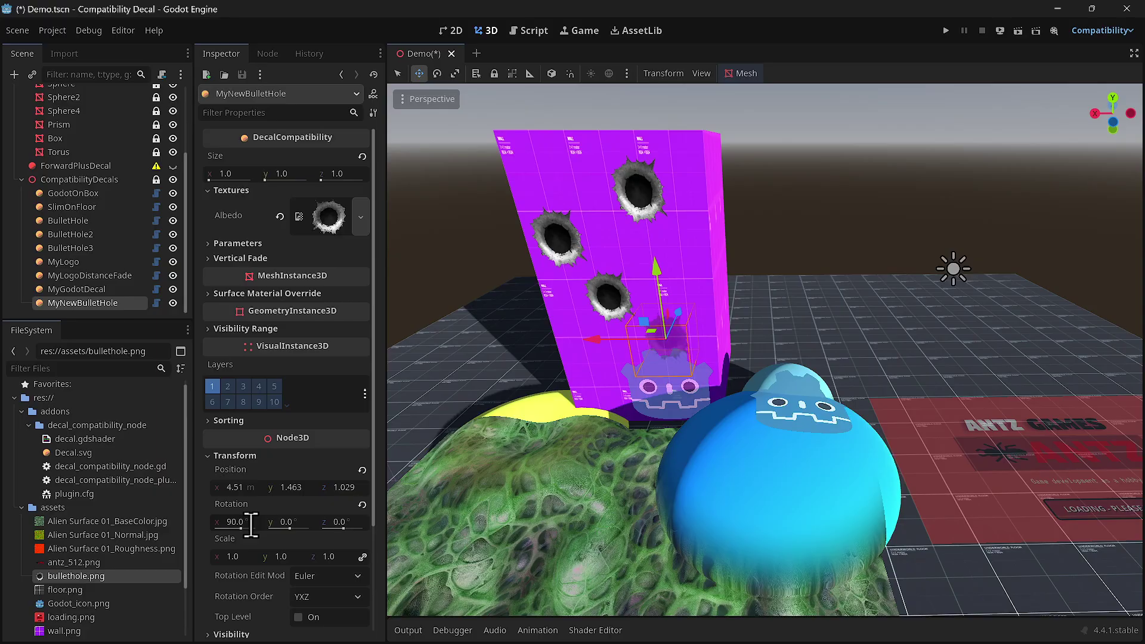
Step: Disable MyNewBulletHole's vertical fade and shift the decal along Z to about 1.212 m
{"action": "left_click", "coordinate": [226, 257]}
{"action": "left_click", "coordinate": [297, 275]}
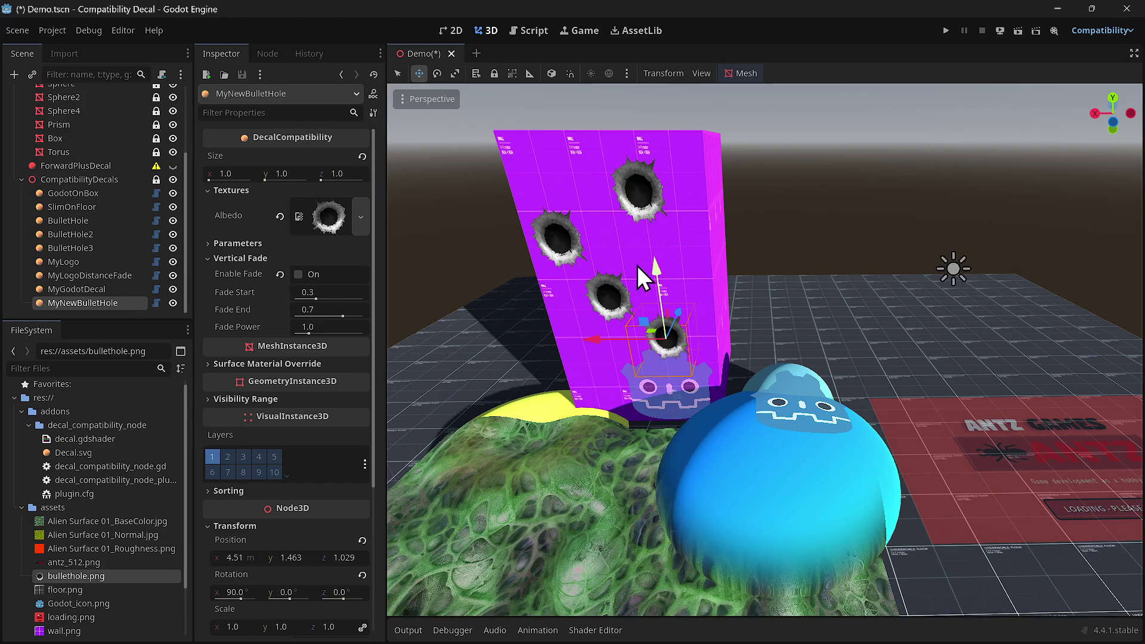
{"action": "mouse_move", "coordinate": [686, 315]}
{"action": "left_mouse_down"}
{"action": "mouse_move", "coordinate": [666, 330]}
{"action": "mouse_move", "coordinate": [674, 312]}
{"action": "mouse_move", "coordinate": [667, 335]}
{"action": "mouse_move", "coordinate": [674, 306]}
{"action": "left_mouse_up"}
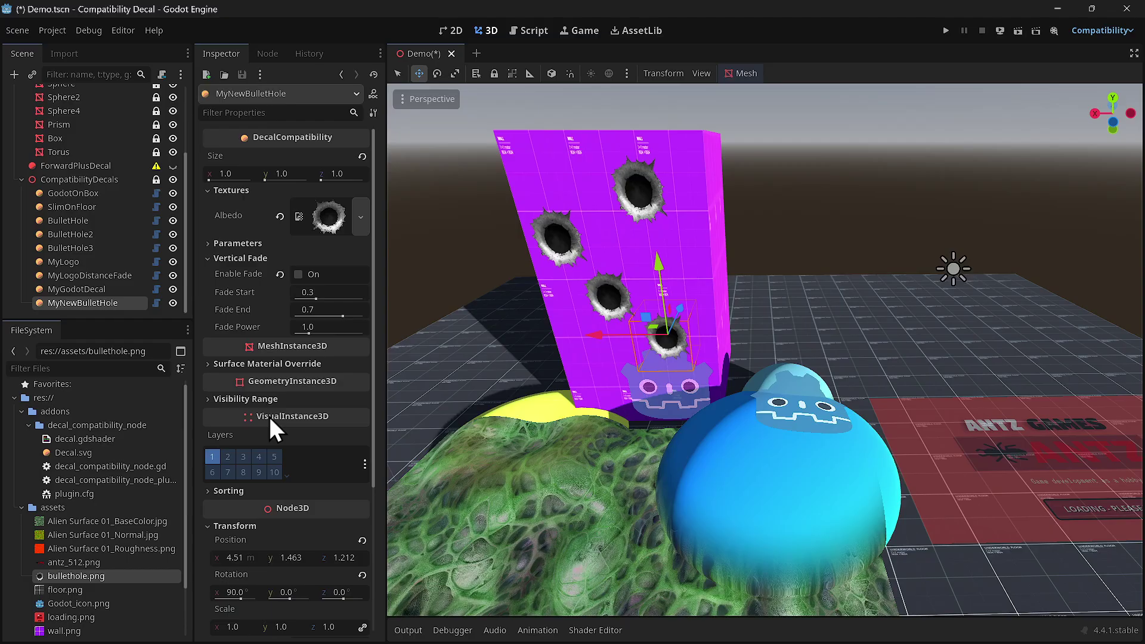
{"action": "scroll", "coordinate": [268, 414], "scroll_direction": "down", "scroll_amount": 2}
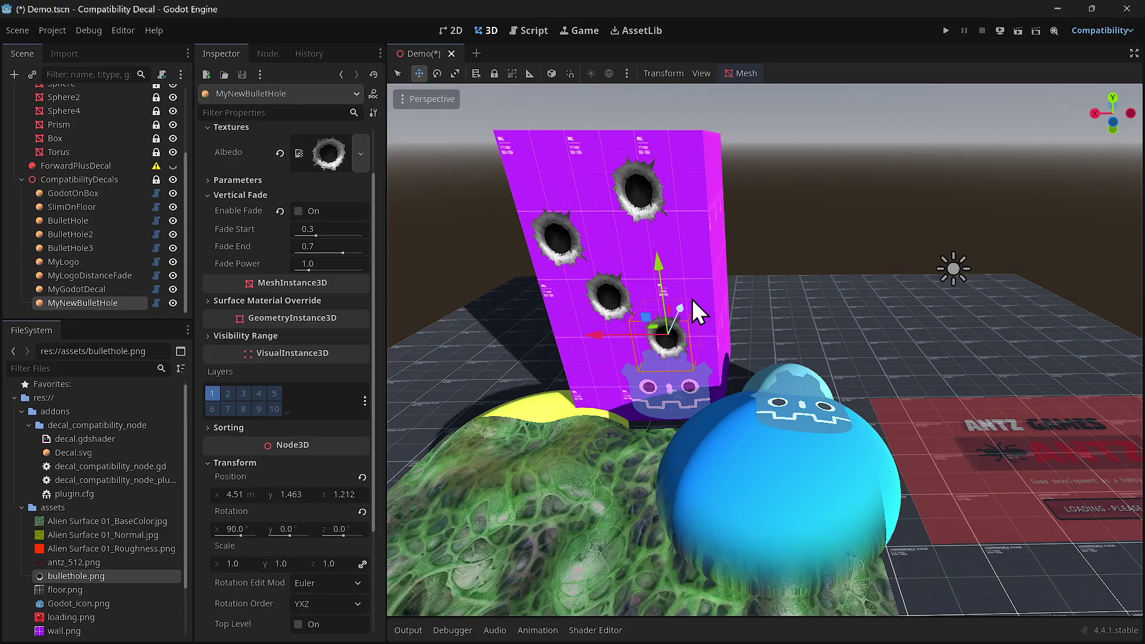
Step: Move the SlimOnFloor decal along the X axis, away from the orange prism and the blue sphere
{"action": "right_click_drag", "start_coordinate": [733, 358], "coordinate": [704, 350]}
{"action": "key", "text": "s"}
{"action": "key", "text": "w"}
{"action": "key", "text": "s"}
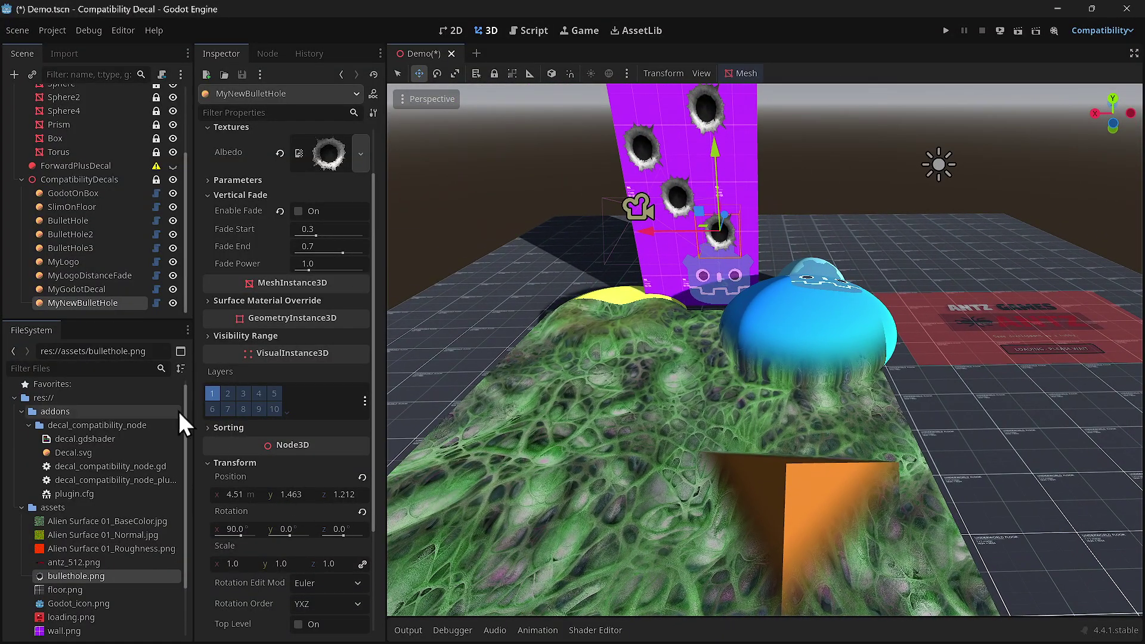
{"action": "left_click", "coordinate": [87, 207]}
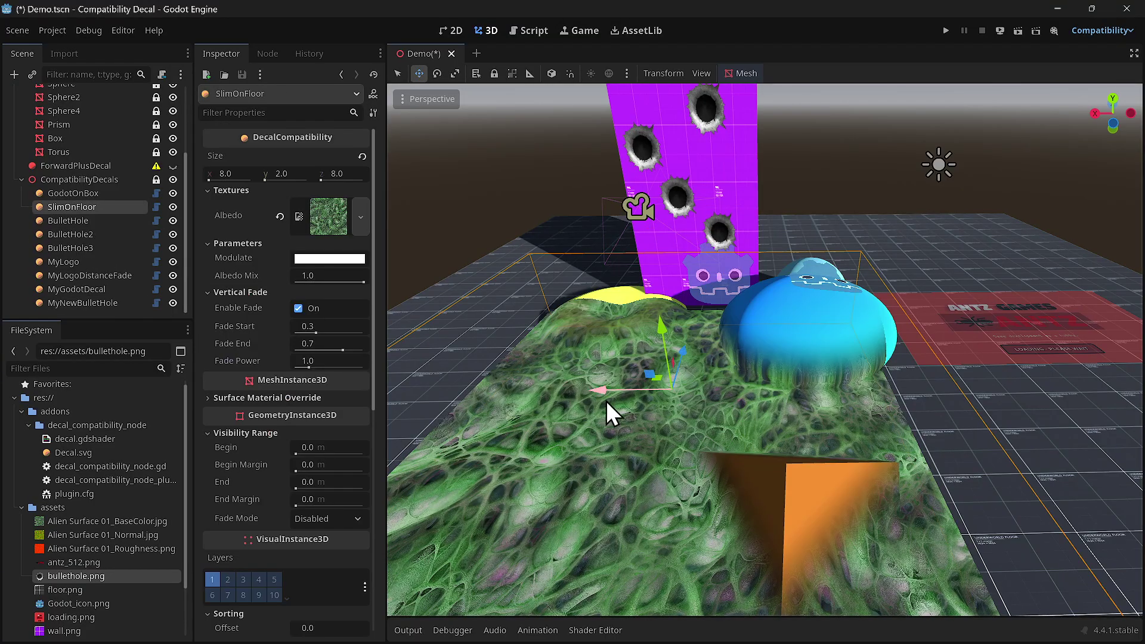
{"action": "left_click_drag", "start_coordinate": [614, 390], "coordinate": [373, 395]}
Step: Move MyNewBulletHole onto the orange prism, at about X 3.202, Y 0.054, Z -6.318 m
{"action": "left_click", "coordinate": [92, 303]}
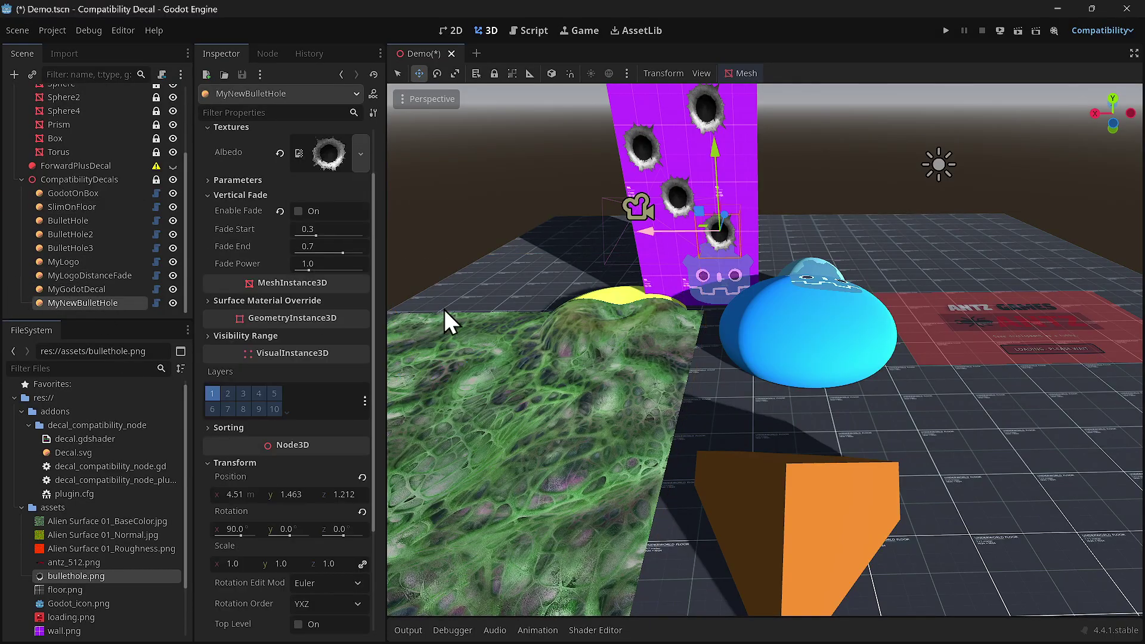
{"action": "left_click_drag", "start_coordinate": [720, 210], "coordinate": [843, 488]}
{"action": "right_click_drag", "start_coordinate": [860, 464], "coordinate": [903, 490]}
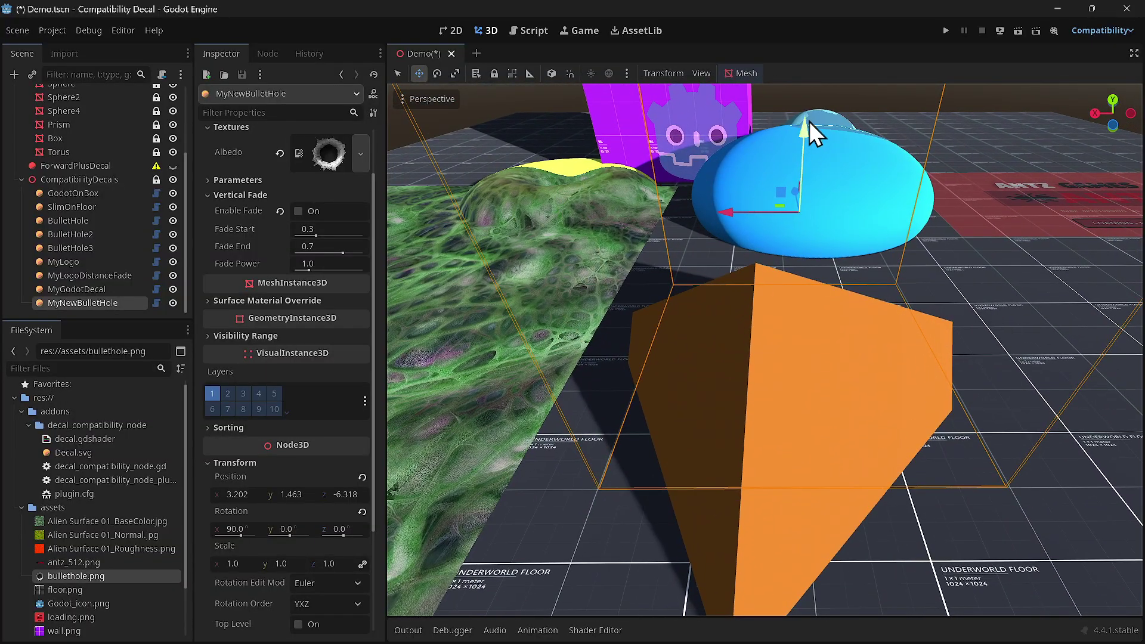
{"action": "left_click_drag", "start_coordinate": [808, 122], "coordinate": [757, 471]}
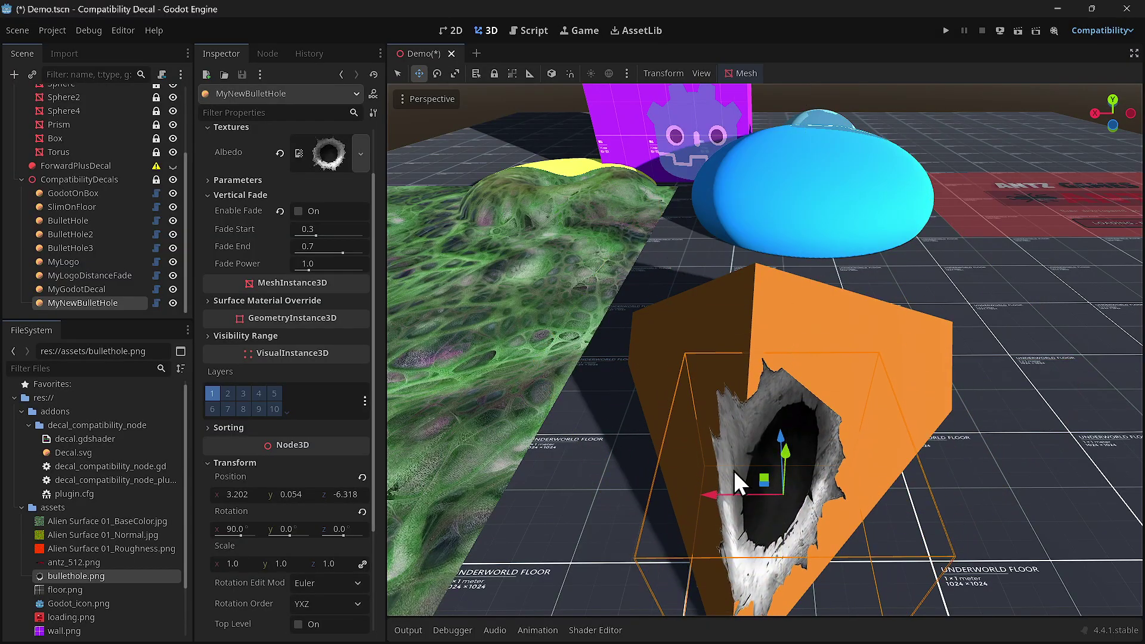
Step: Shift MyNewBulletHole along X to about 3.065 m on the orange prism's face
{"action": "right_click_drag", "start_coordinate": [735, 477], "coordinate": [656, 477]}
{"action": "key", "text": "d"}
{"action": "right_click_drag", "start_coordinate": [764, 349], "coordinate": [625, 352]}
{"action": "key", "text": "w"}
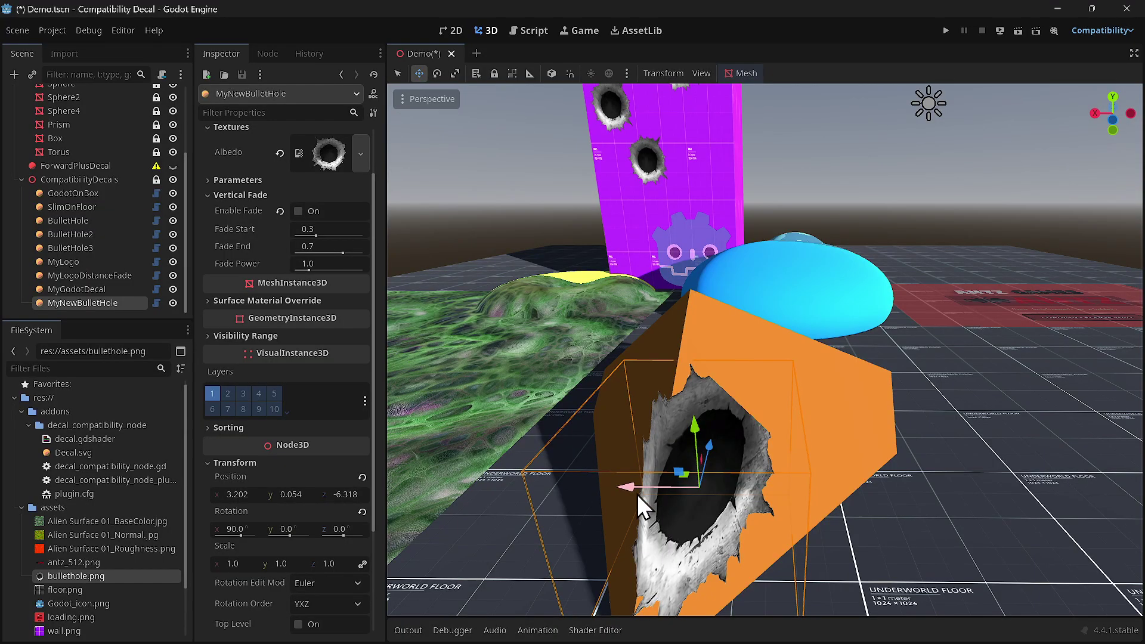
{"action": "left_click_drag", "start_coordinate": [637, 493], "coordinate": [665, 499]}
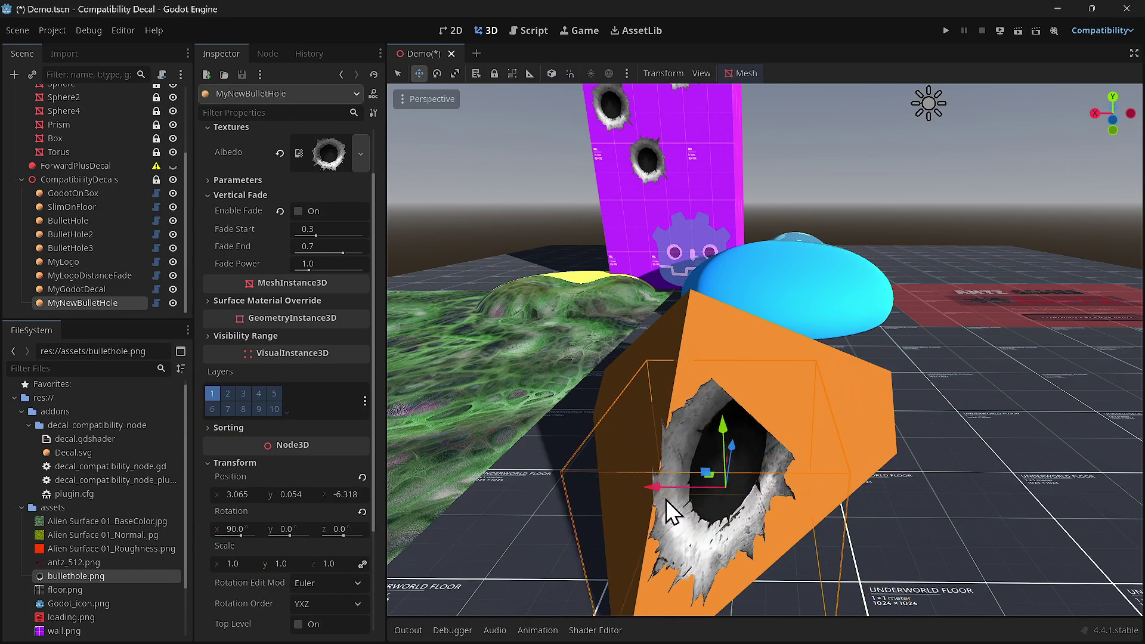
Step: Reposition MyNewBulletHole on the prism's sloping face, at about X 2.96 m and Z -5.949 m
{"action": "key", "text": "d"}
{"action": "right_click_drag", "start_coordinate": [740, 474], "coordinate": [662, 458]}
{"action": "key", "text": "w"}
{"action": "key", "text": "s"}
{"action": "key", "text": "a"}
{"action": "mouse_move", "coordinate": [723, 410]}
{"action": "left_mouse_down"}
{"action": "mouse_move", "coordinate": [762, 393]}
{"action": "mouse_move", "coordinate": [744, 405]}
{"action": "left_mouse_up"}
{"action": "mouse_move", "coordinate": [663, 403]}
{"action": "left_mouse_down"}
{"action": "mouse_move", "coordinate": [710, 423]}
{"action": "mouse_move", "coordinate": [666, 425]}
{"action": "left_mouse_up"}
{"action": "mouse_move", "coordinate": [752, 397]}
{"action": "left_mouse_down"}
{"action": "mouse_move", "coordinate": [767, 393]}
{"action": "mouse_move", "coordinate": [759, 399]}
{"action": "left_mouse_up"}
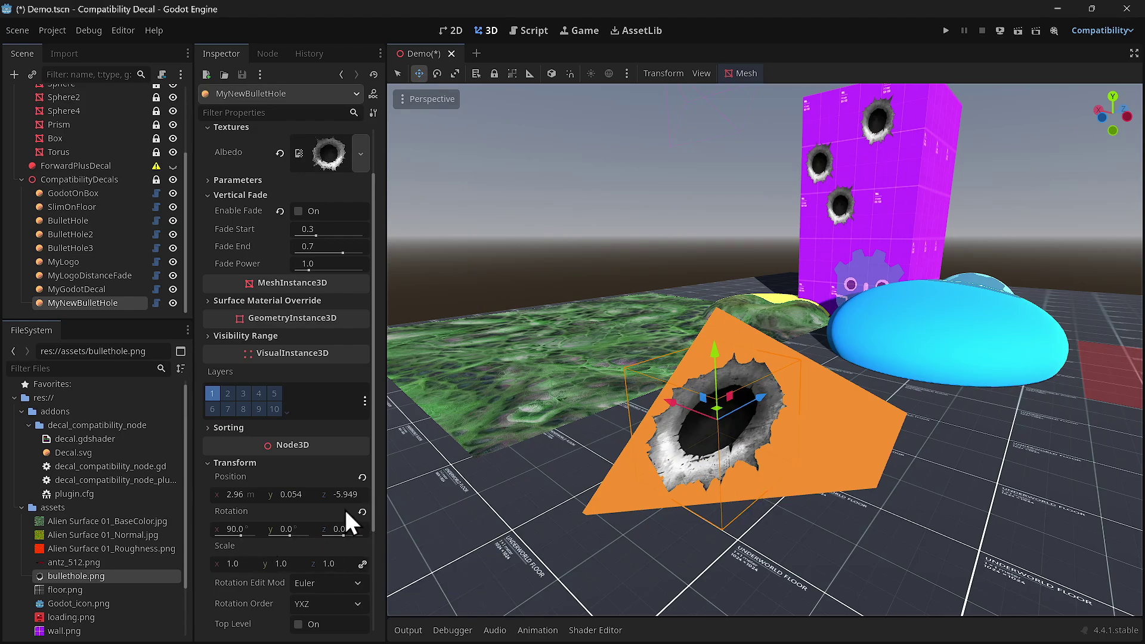
Step: Reset MyNewBulletHole's rotation and set its Z rotation to 33 degrees
{"action": "left_click", "coordinate": [360, 512]}
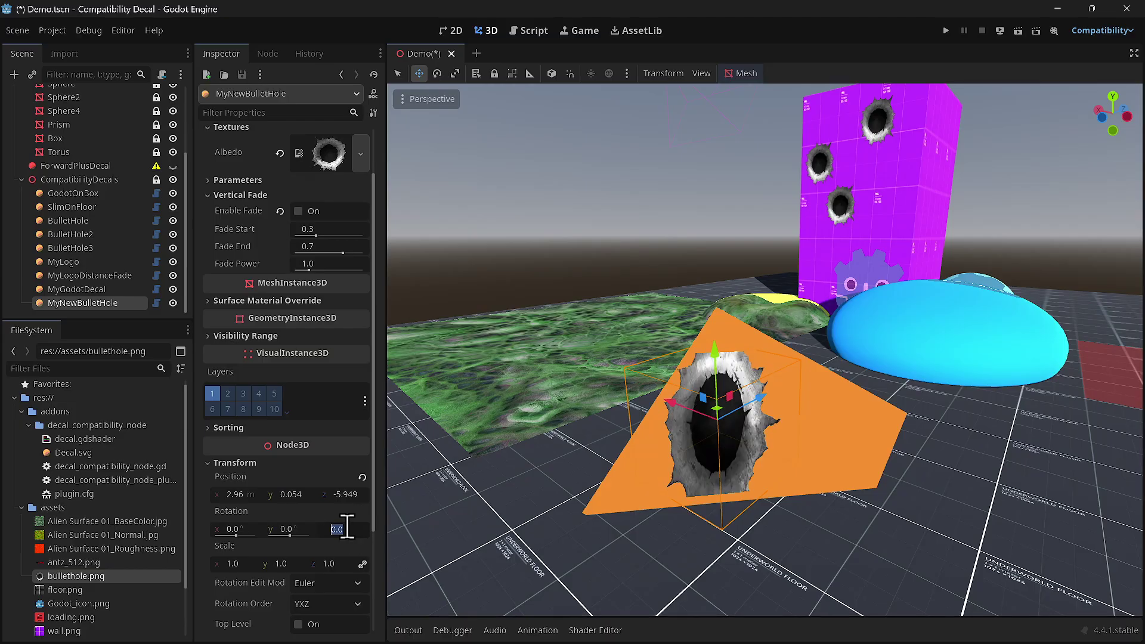
{"action": "left_click", "coordinate": [346, 527]}
{"action": "type", "text": "33"}
{"action": "key", "text": "Return"}
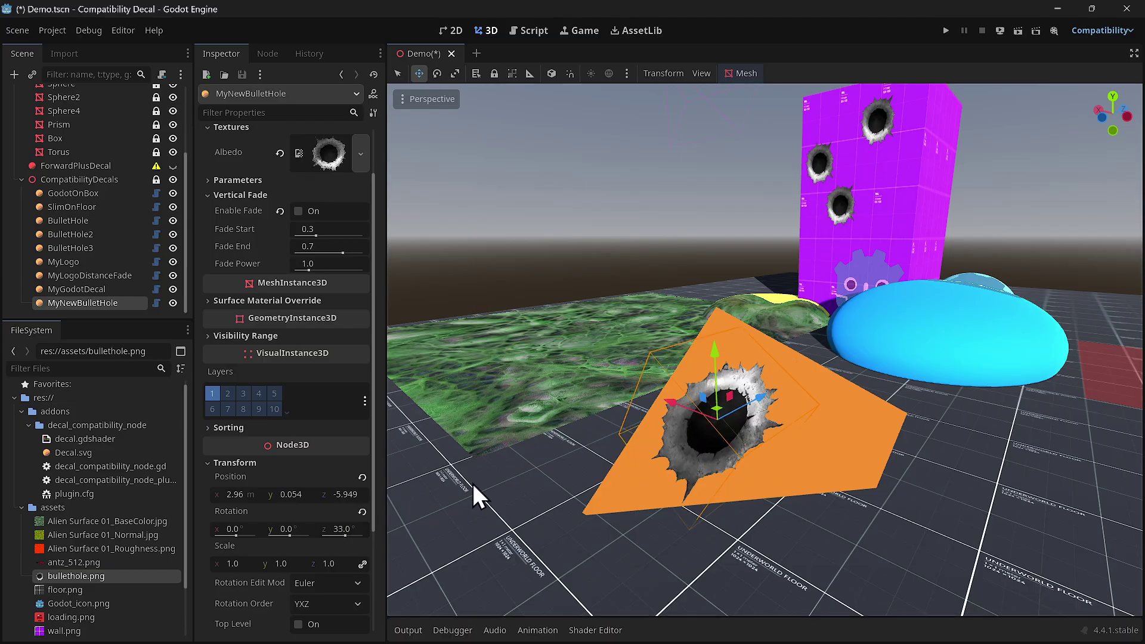
Step: Fine-tune MyNewBulletHole's placement on the prism to about X 3.041 m and Z -5.937 m
{"action": "right_click_drag", "start_coordinate": [472, 483], "coordinate": [447, 489]}
{"action": "key", "text": "w"}
{"action": "key", "text": "a"}
{"action": "key", "text": "d"}
{"action": "key", "text": "s"}
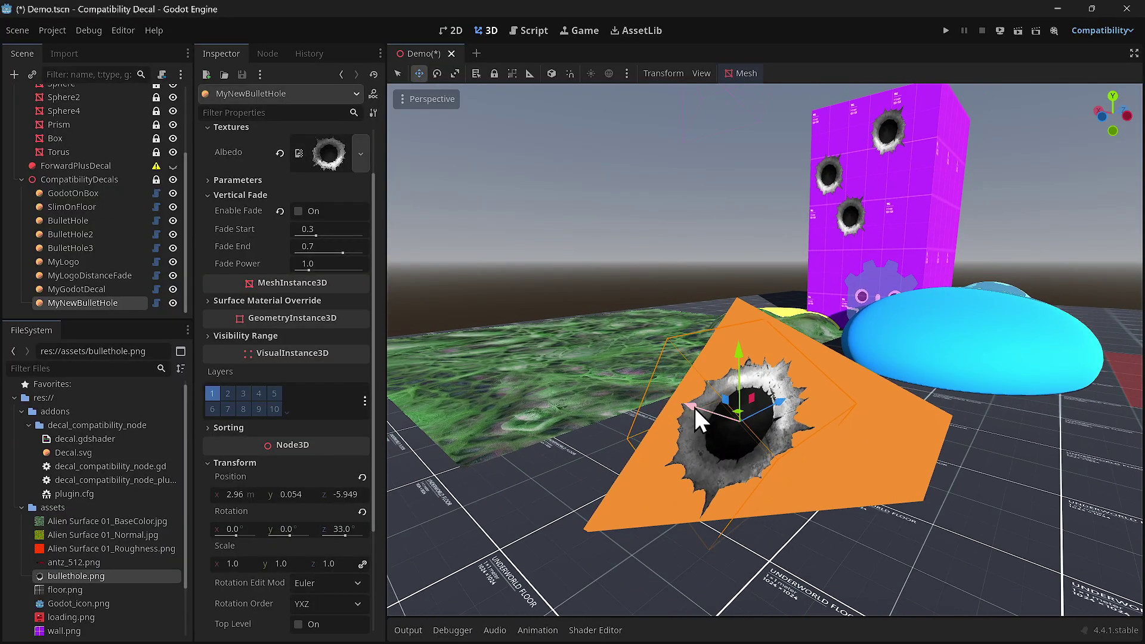
{"action": "mouse_move", "coordinate": [696, 407]}
{"action": "left_mouse_down"}
{"action": "mouse_move", "coordinate": [721, 410]}
{"action": "mouse_move", "coordinate": [692, 384]}
{"action": "left_mouse_up"}
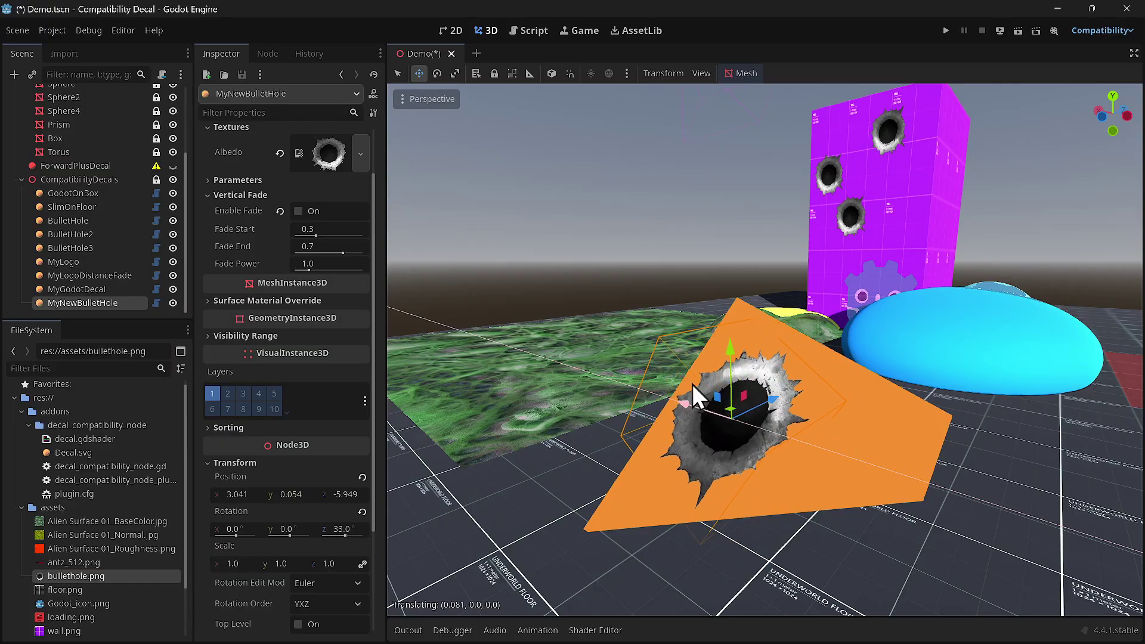
{"action": "left_click_drag", "start_coordinate": [772, 400], "coordinate": [775, 406]}
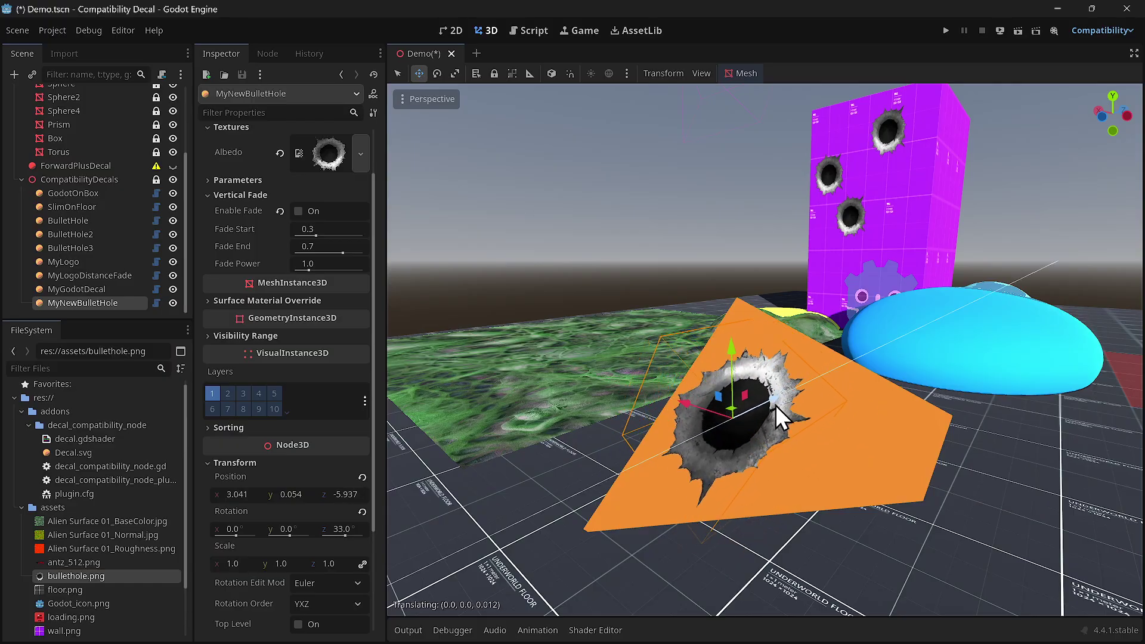
Step: Examine the bullet hole on the orange prism and the other decals in the scene from several angles
{"action": "key", "text": "w"}
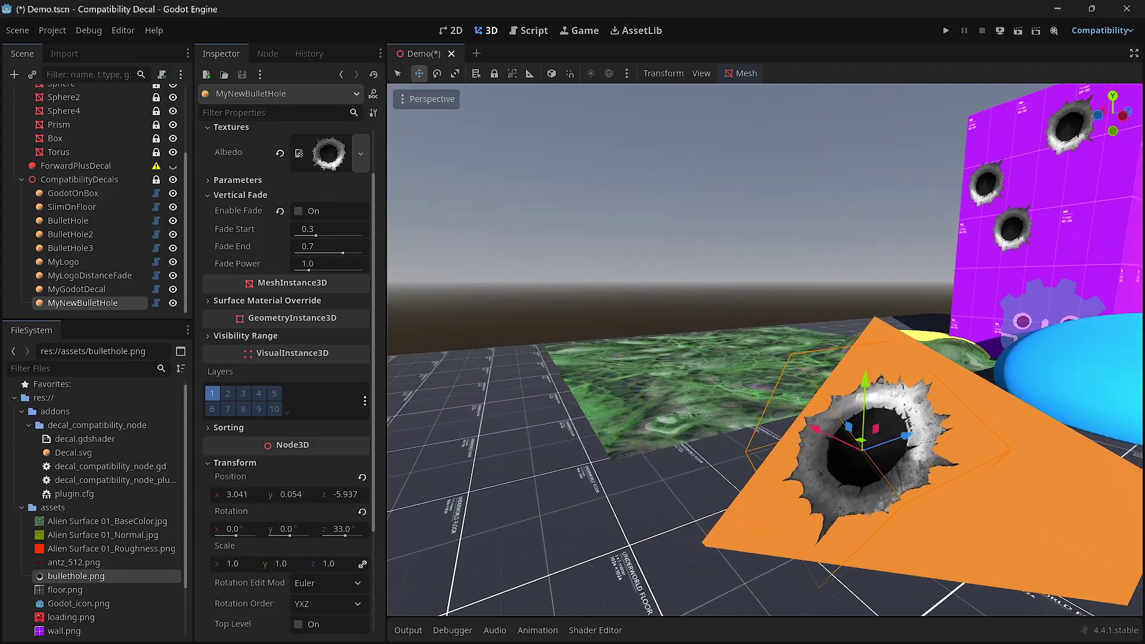
{"action": "key", "text": "a"}
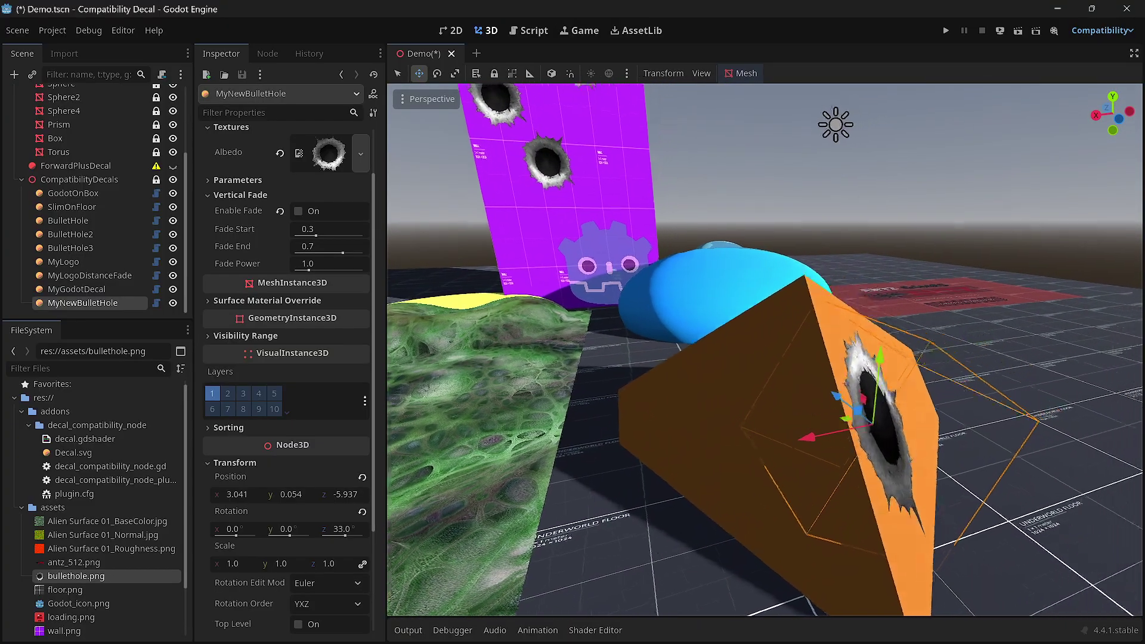
{"action": "key", "text": "d"}
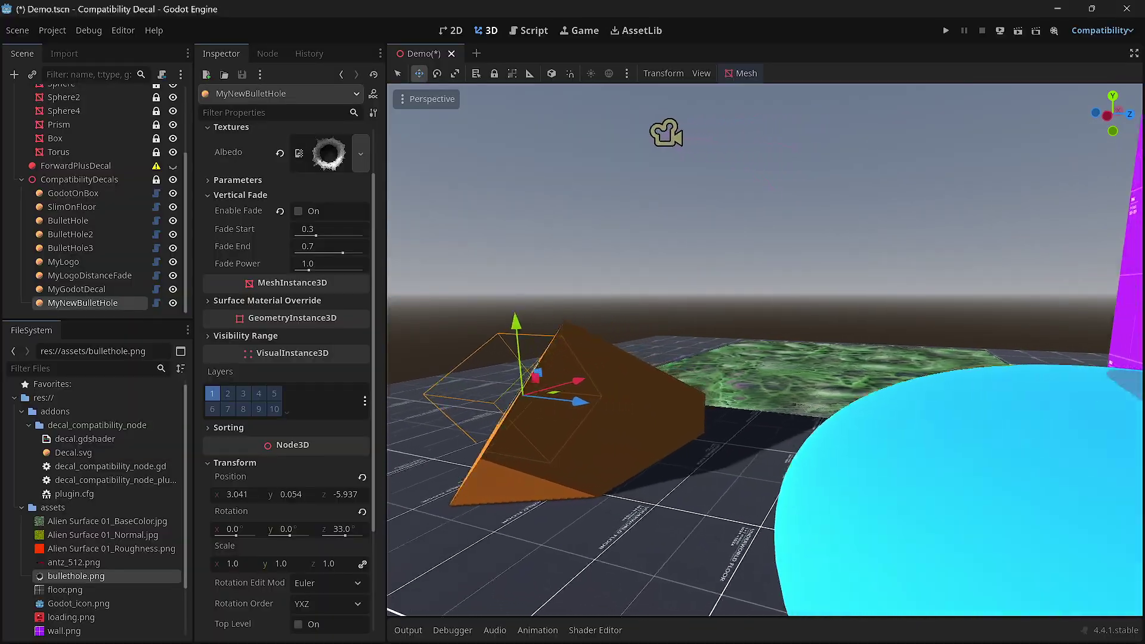
{"action": "key", "text": "a"}
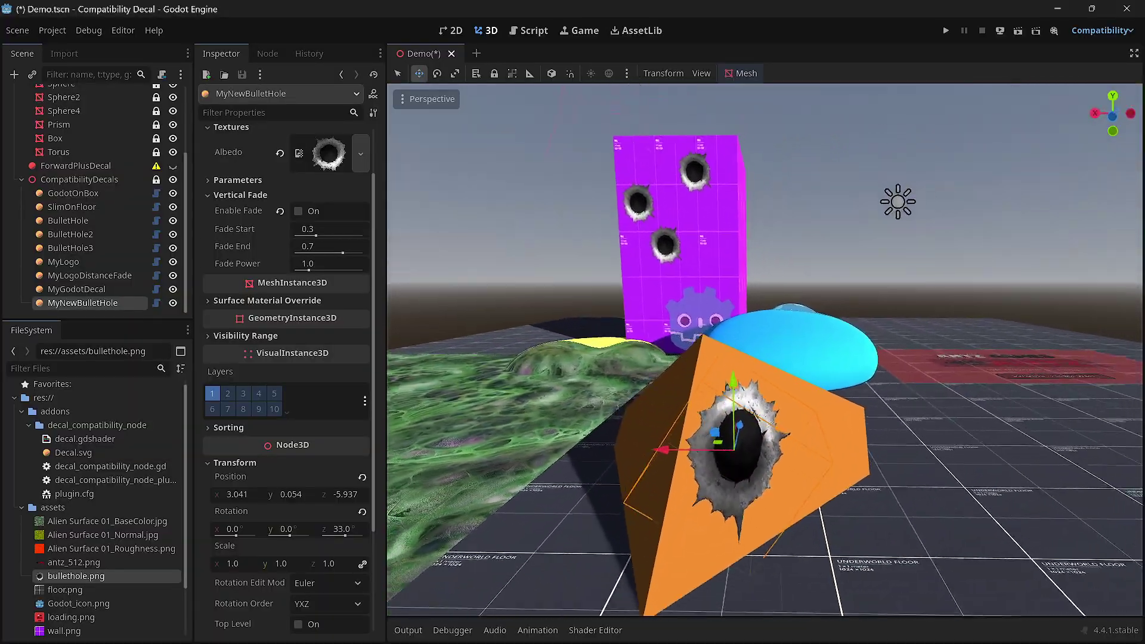
{"action": "key", "text": "a"}
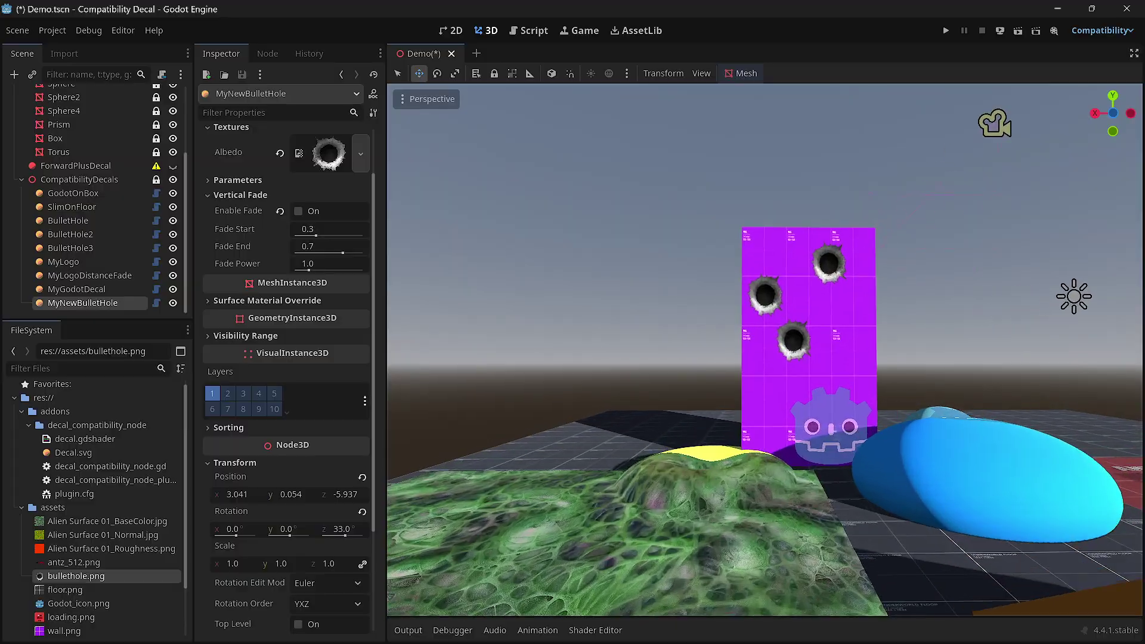
{"action": "key", "text": "w"}
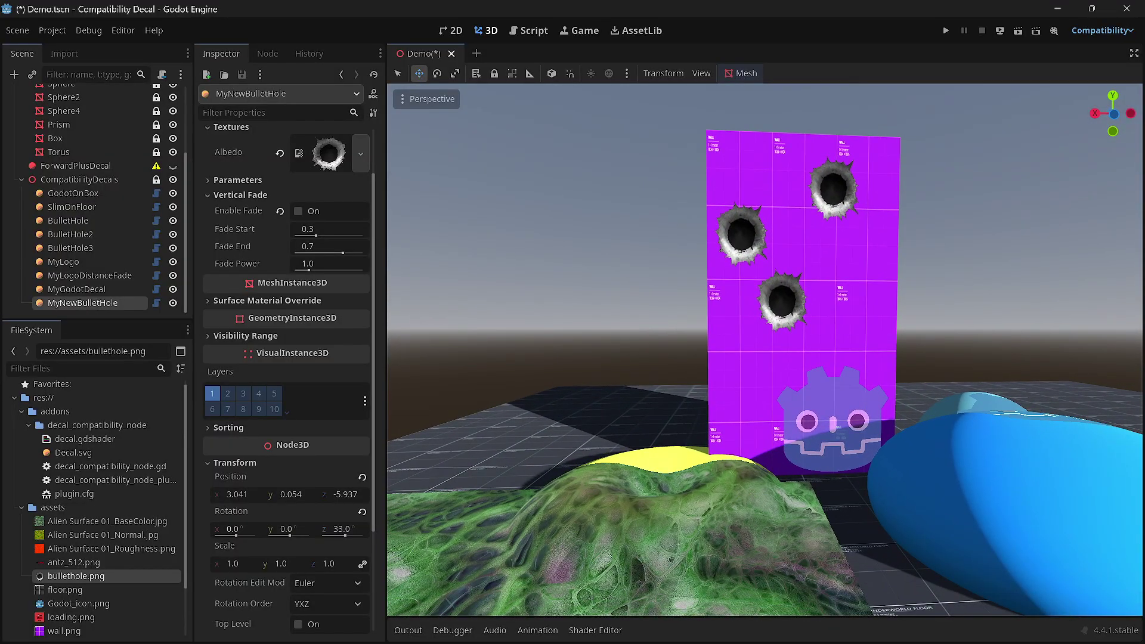
{"action": "key", "text": "s"}
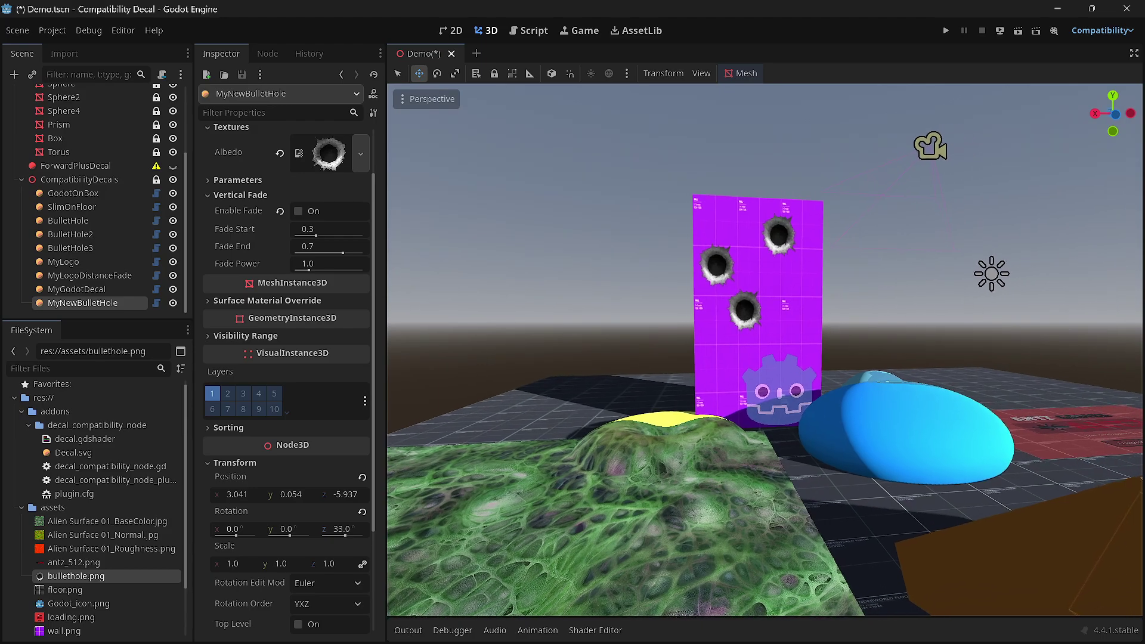
{"action": "right_click_drag", "start_coordinate": [764, 349], "coordinate": [715, 328]}
{"action": "key", "text": "w"}
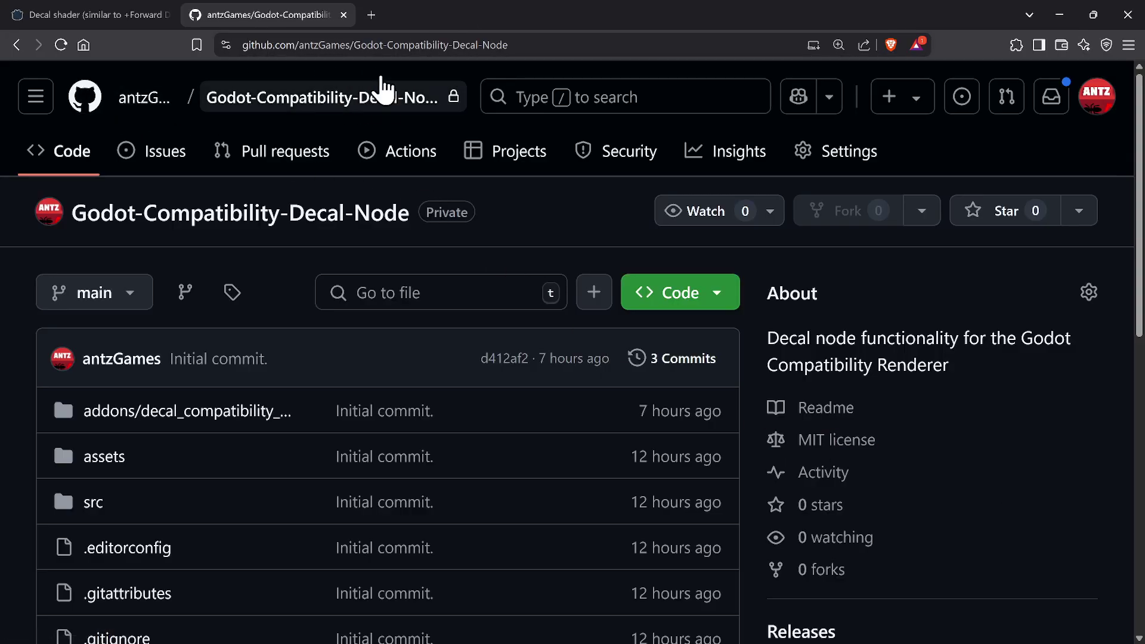
Step: Look over the file list and README of the Godot-Compatibility-Decal-Node GitHub repository in the browser
{"action": "scroll", "coordinate": [595, 365], "scroll_direction": "down", "scroll_amount": 8}
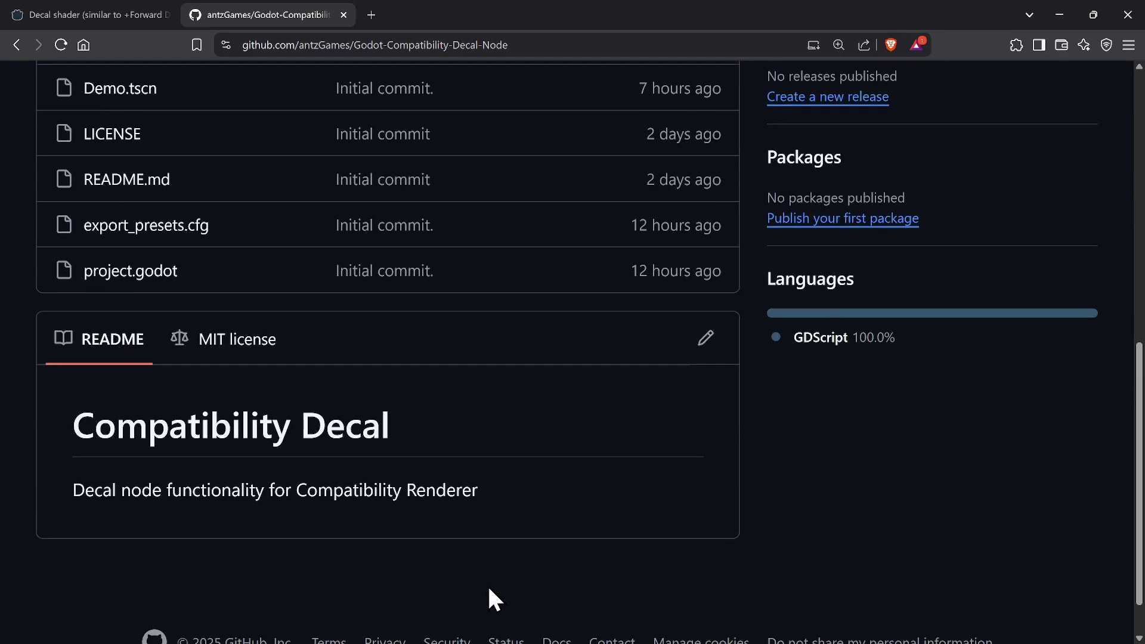
{"action": "scroll", "coordinate": [441, 453], "scroll_direction": "up", "scroll_amount": 8}
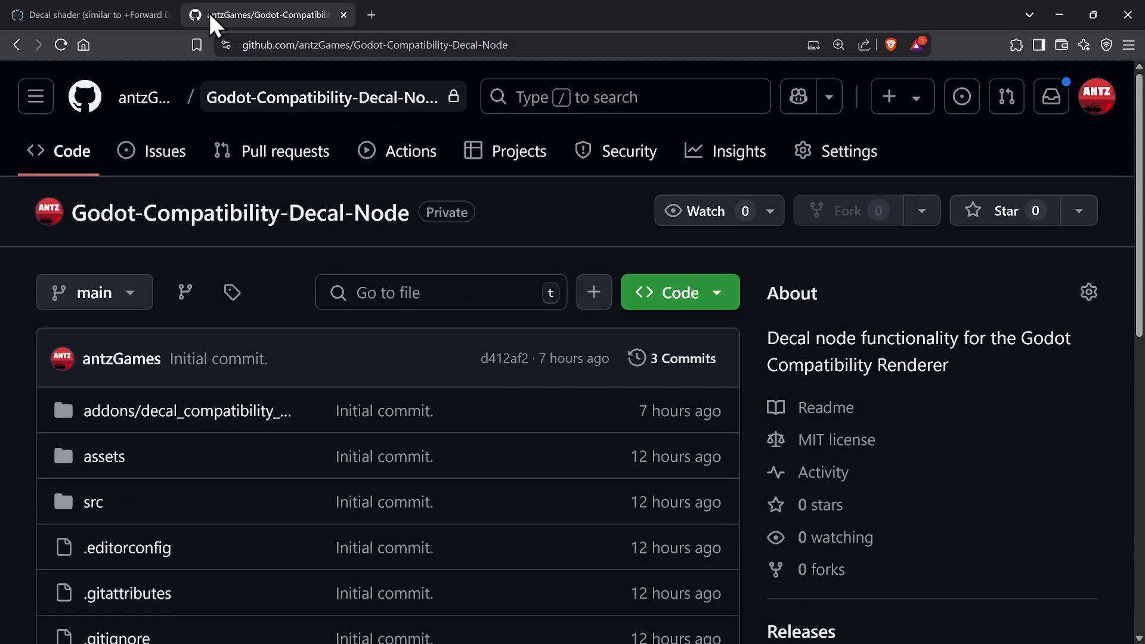
Step: Read the description and shader code of the Compatibility decal shader on the Godot Shaders page
{"action": "left_click", "coordinate": [98, 15]}
{"action": "scroll", "coordinate": [483, 288], "scroll_direction": "down", "scroll_amount": 3}
{"action": "scroll", "coordinate": [483, 288], "scroll_direction": "down", "scroll_amount": 3}
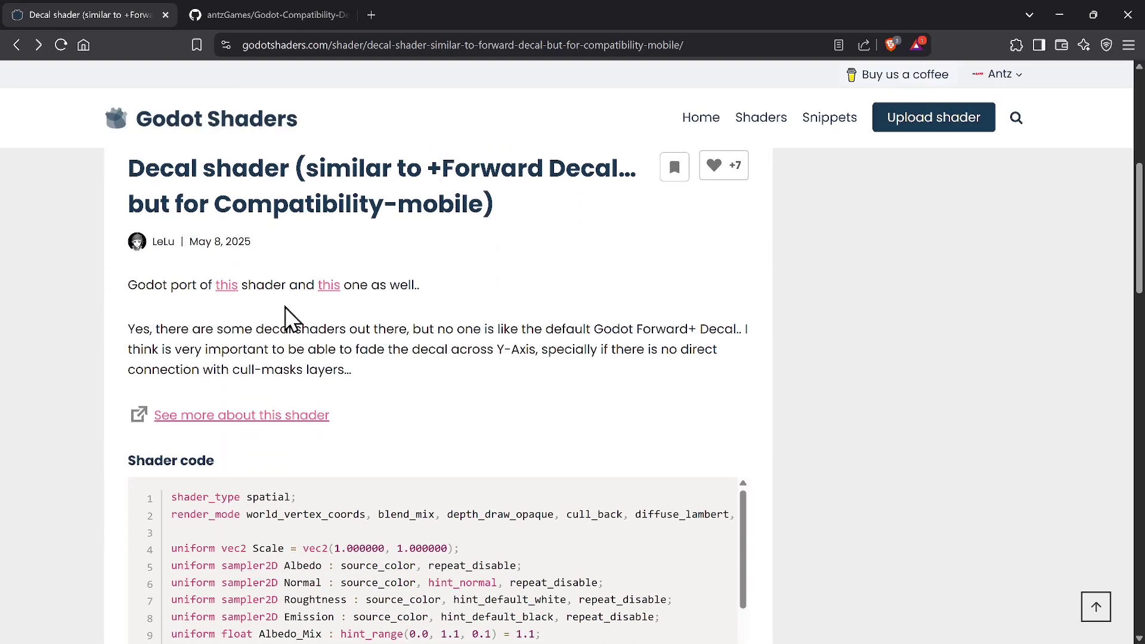
{"action": "scroll", "coordinate": [453, 322], "scroll_direction": "down", "scroll_amount": 8}
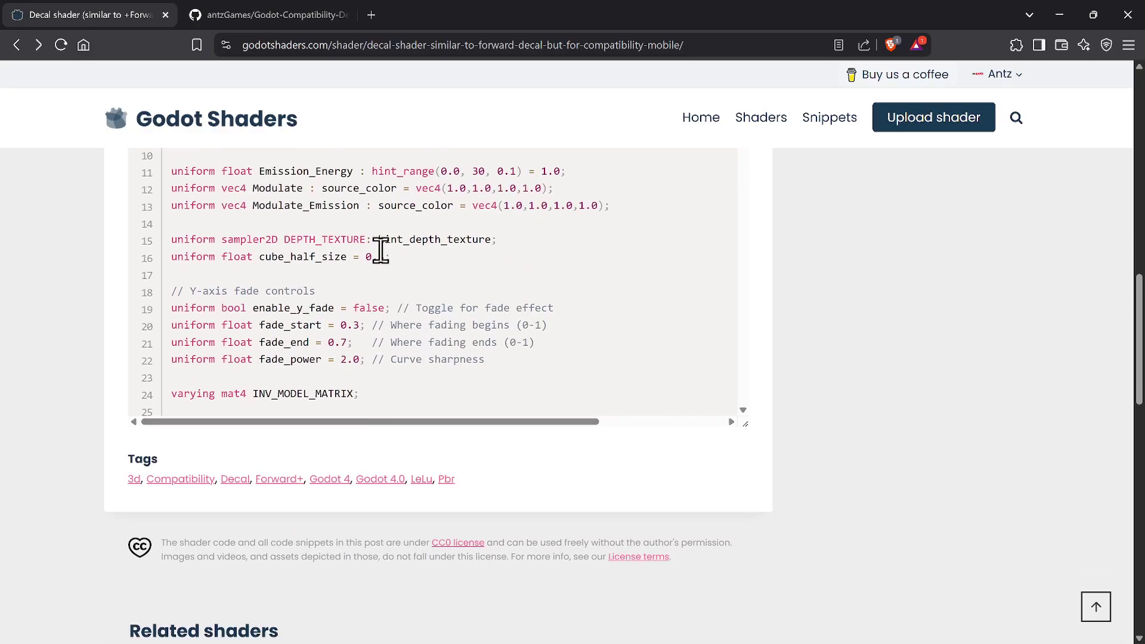
{"action": "scroll", "coordinate": [387, 274], "scroll_direction": "down", "scroll_amount": 5}
{"action": "scroll", "coordinate": [417, 298], "scroll_direction": "down", "scroll_amount": 2}
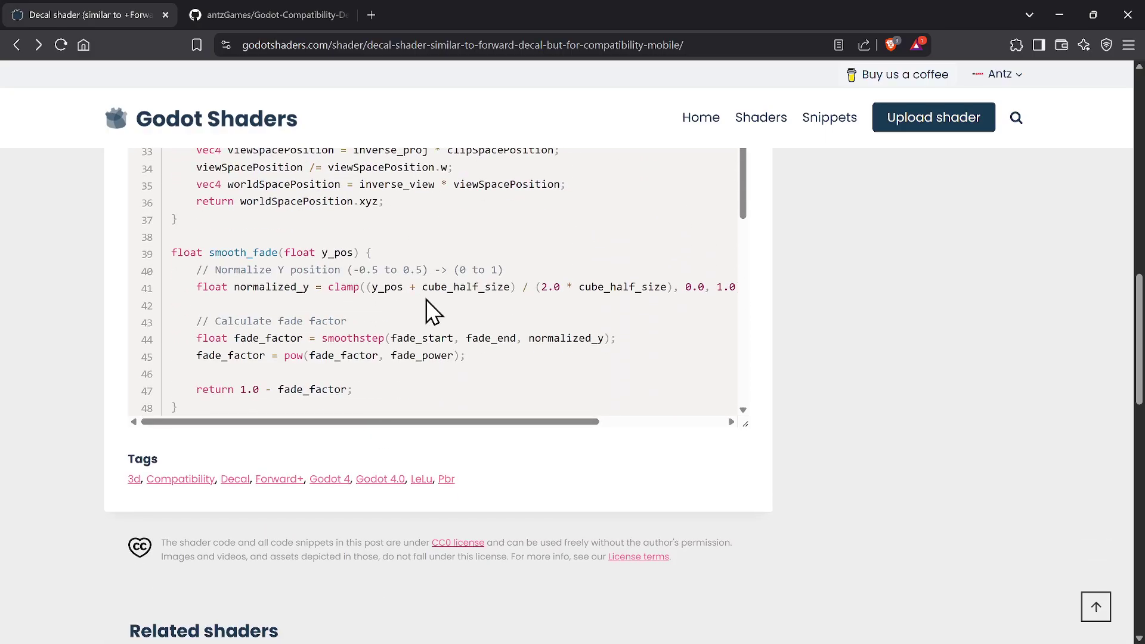
{"action": "scroll", "coordinate": [441, 316], "scroll_direction": "up", "scroll_amount": 5}
{"action": "scroll", "coordinate": [271, 310], "scroll_direction": "down", "scroll_amount": 1}
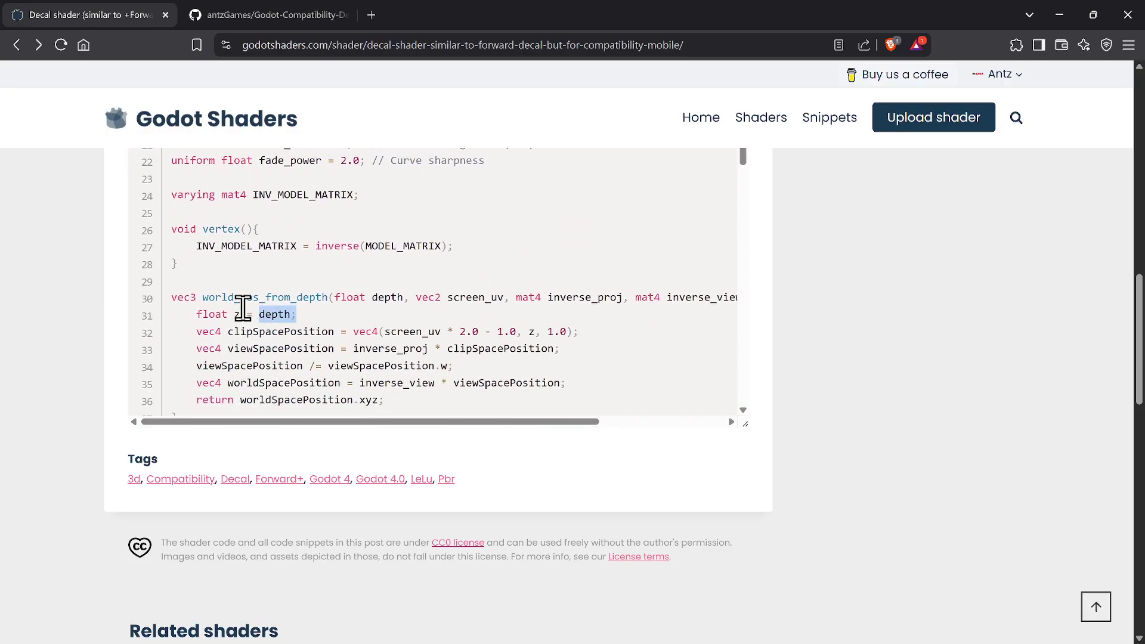
Step: Read the shader code's world_pos_from_depth function, the NEW_UV calculation and the texture sampling lines that use it
{"action": "left_click", "coordinate": [322, 319]}
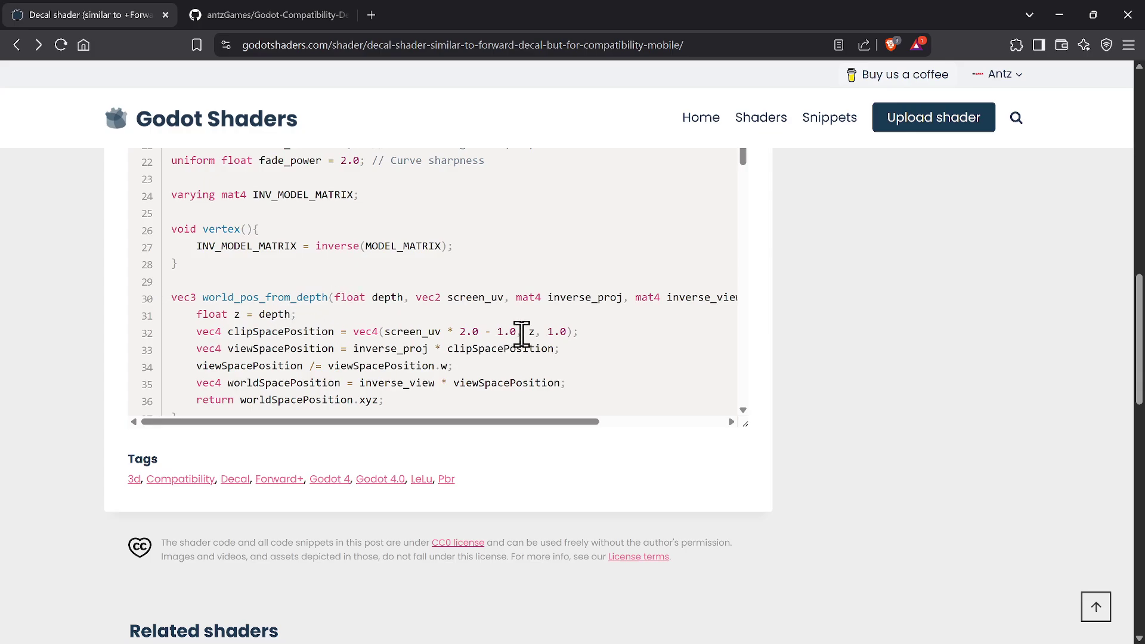
{"action": "left_click", "coordinate": [286, 316]}
{"action": "left_click_drag", "start_coordinate": [329, 321], "coordinate": [224, 302]}
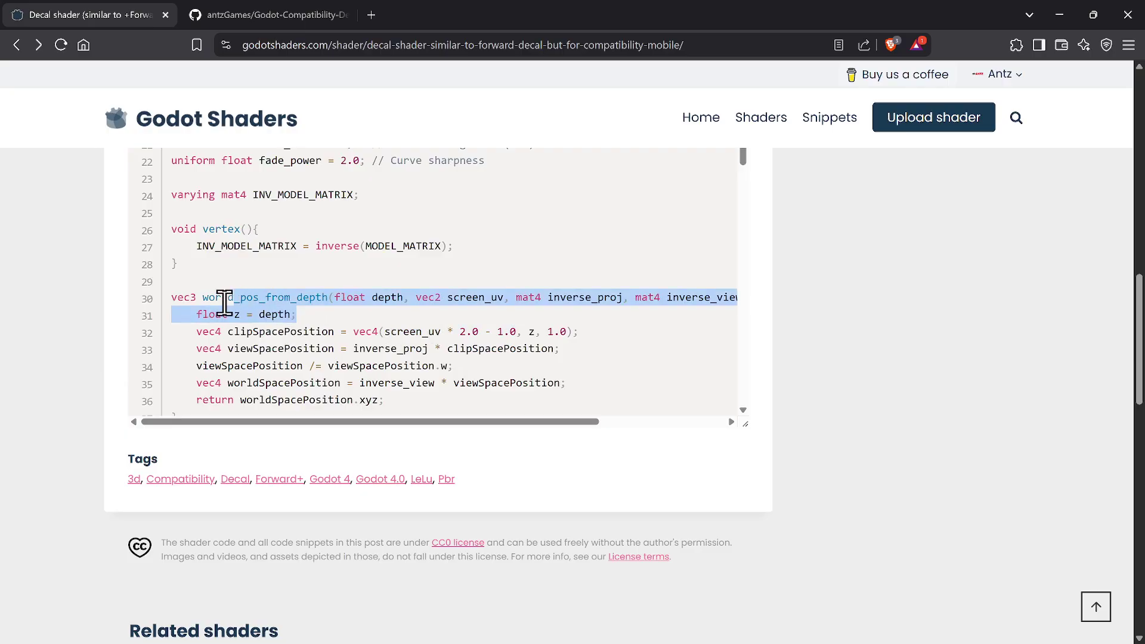
{"action": "scroll", "coordinate": [386, 248], "scroll_direction": "down", "scroll_amount": 6}
{"action": "scroll", "coordinate": [427, 304], "scroll_direction": "down", "scroll_amount": 2}
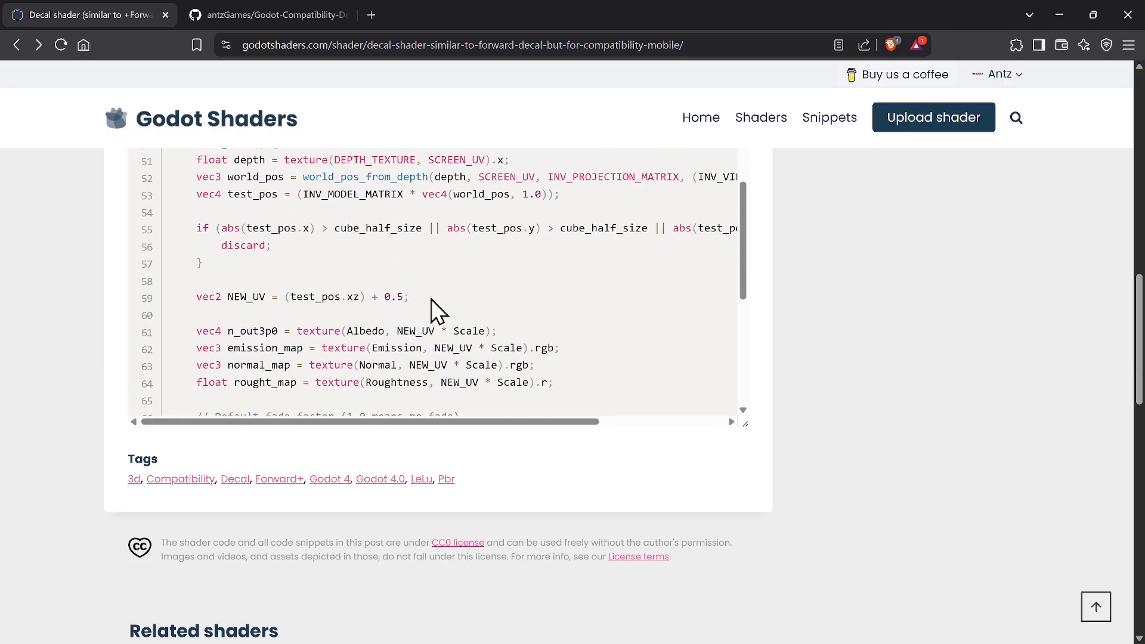
{"action": "left_click_drag", "start_coordinate": [430, 298], "coordinate": [251, 286]}
{"action": "left_click", "coordinate": [412, 298]}
{"action": "left_click_drag", "start_coordinate": [422, 306], "coordinate": [279, 305]}
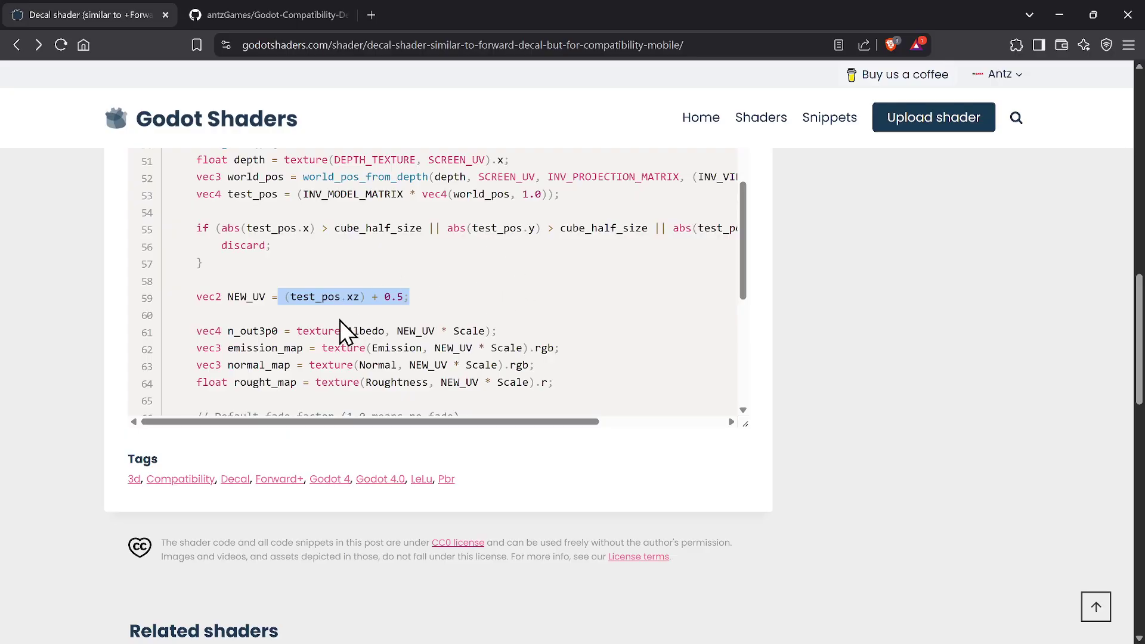
{"action": "left_click", "coordinate": [485, 328]}
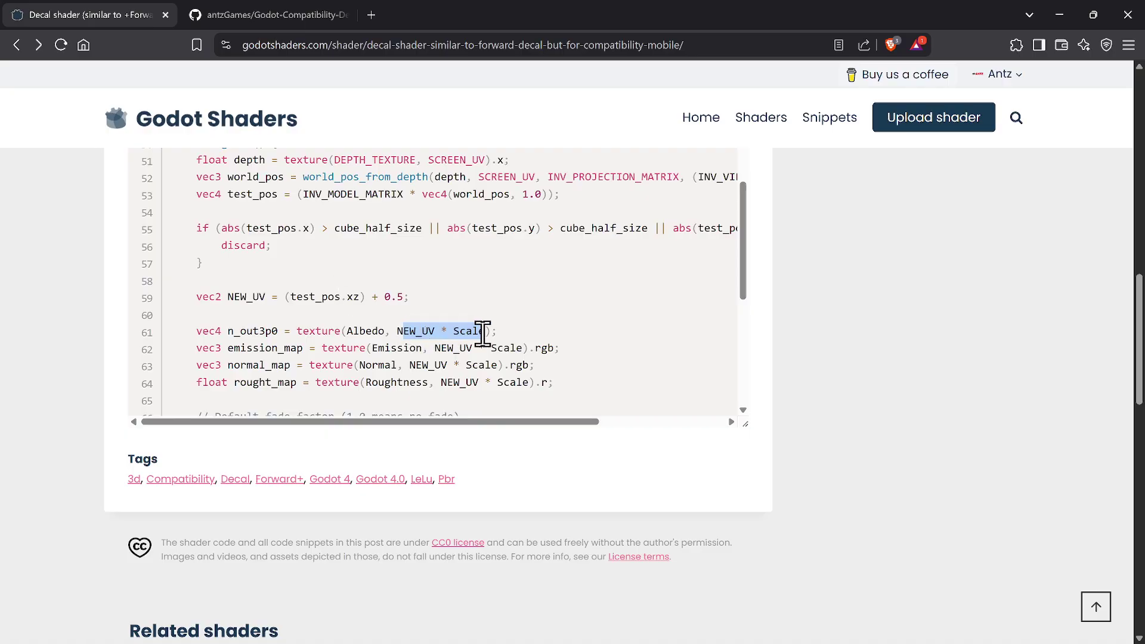
{"action": "left_click_drag", "start_coordinate": [484, 331], "coordinate": [465, 414]}
{"action": "scroll", "coordinate": [767, 313], "scroll_direction": "down", "scroll_amount": 2}
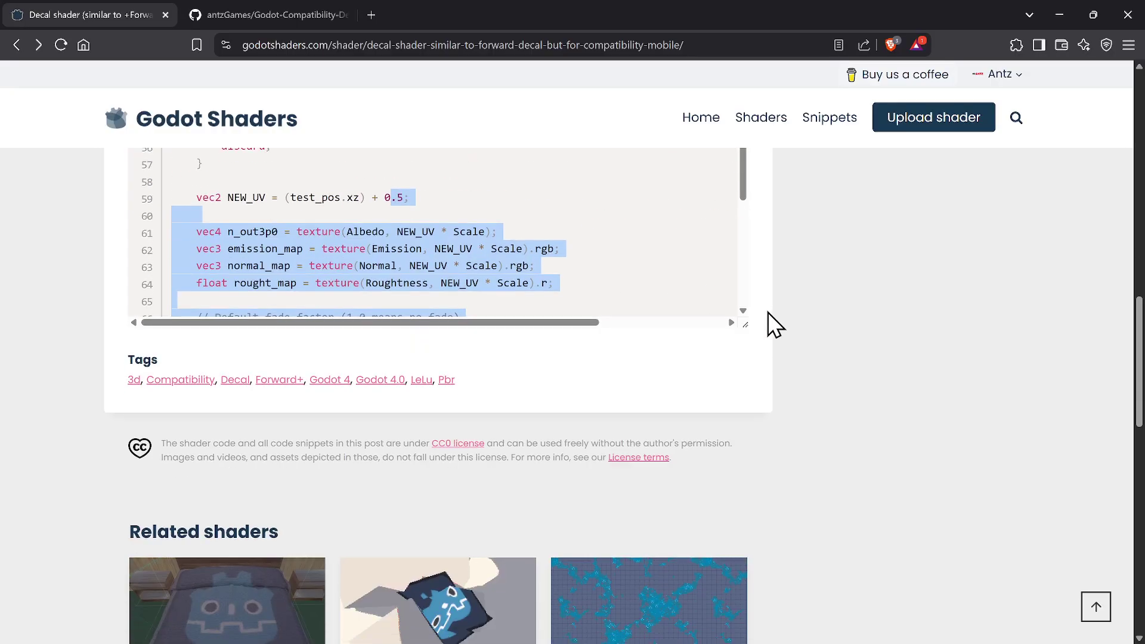
Step: Look over the related shaders listed below the decal shader and the uniform declarations at the start of its code
{"action": "scroll", "coordinate": [767, 312], "scroll_direction": "up", "scroll_amount": 15}
{"action": "scroll", "coordinate": [474, 208], "scroll_direction": "down", "scroll_amount": 20}
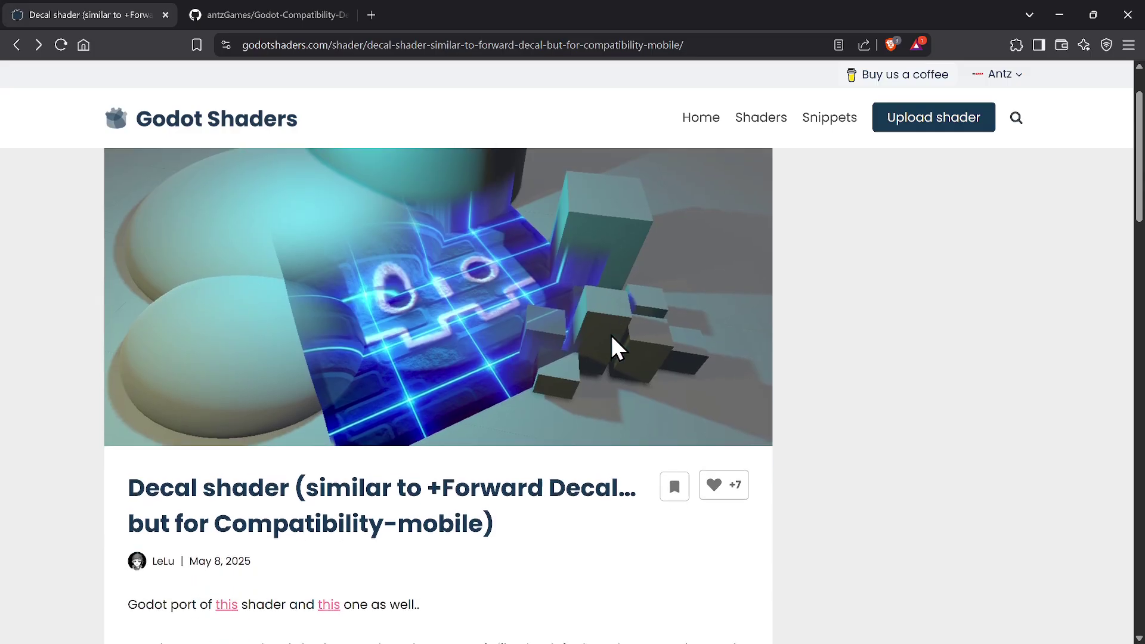
{"action": "scroll", "coordinate": [248, 332], "scroll_direction": "down", "scroll_amount": 2}
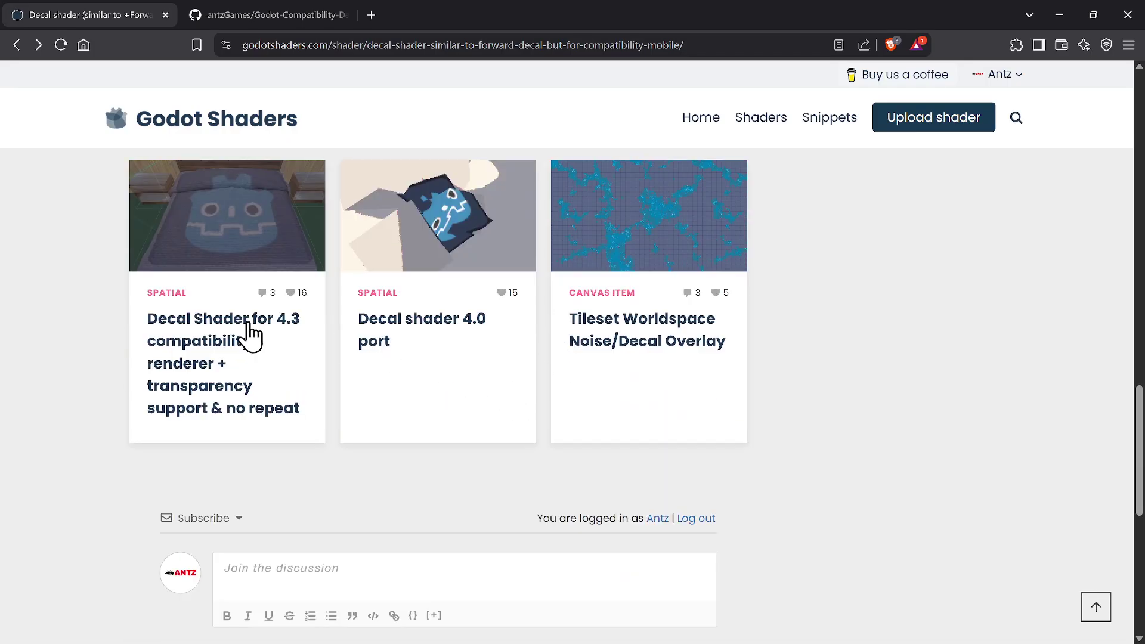
{"action": "scroll", "coordinate": [434, 340], "scroll_direction": "up", "scroll_amount": 2}
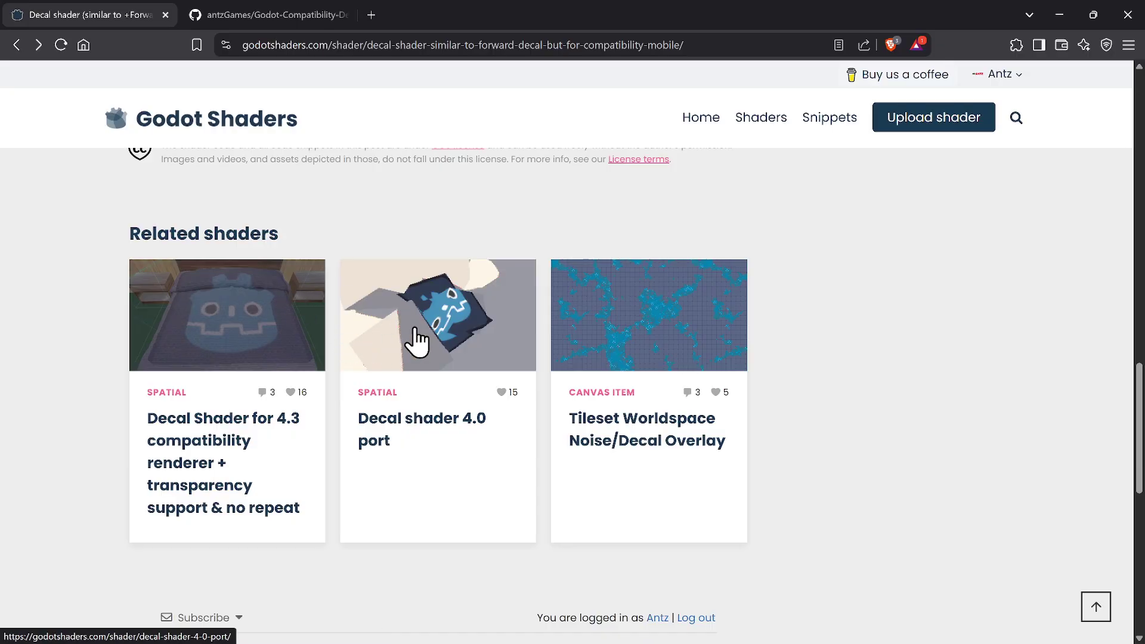
{"action": "scroll", "coordinate": [504, 262], "scroll_direction": "up", "scroll_amount": 5}
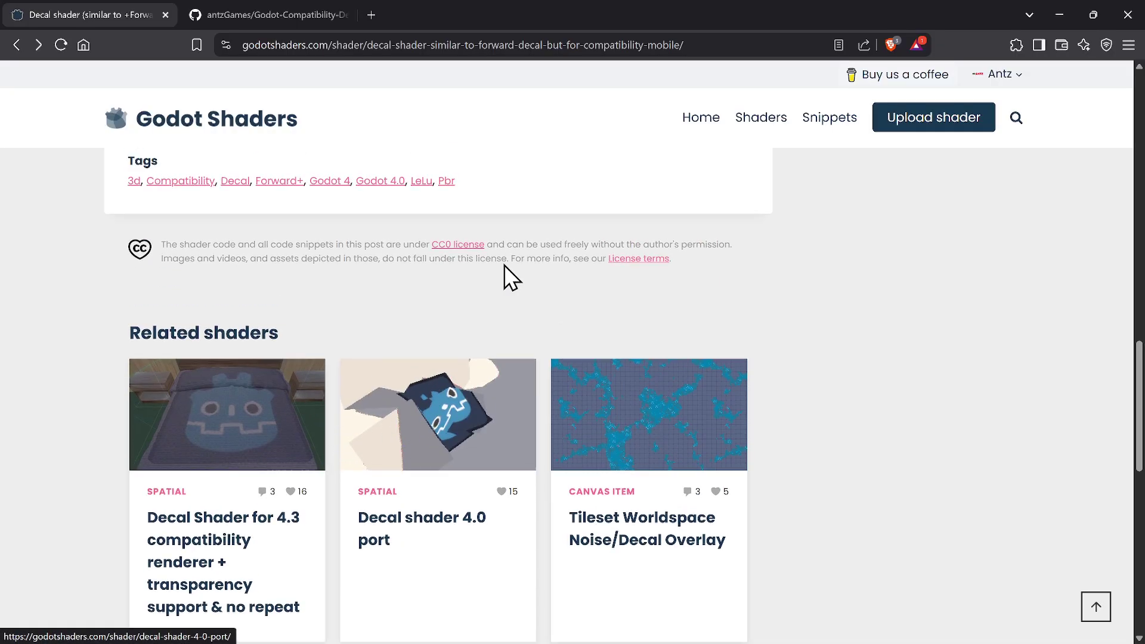
{"action": "scroll", "coordinate": [496, 299], "scroll_direction": "up", "scroll_amount": 20}
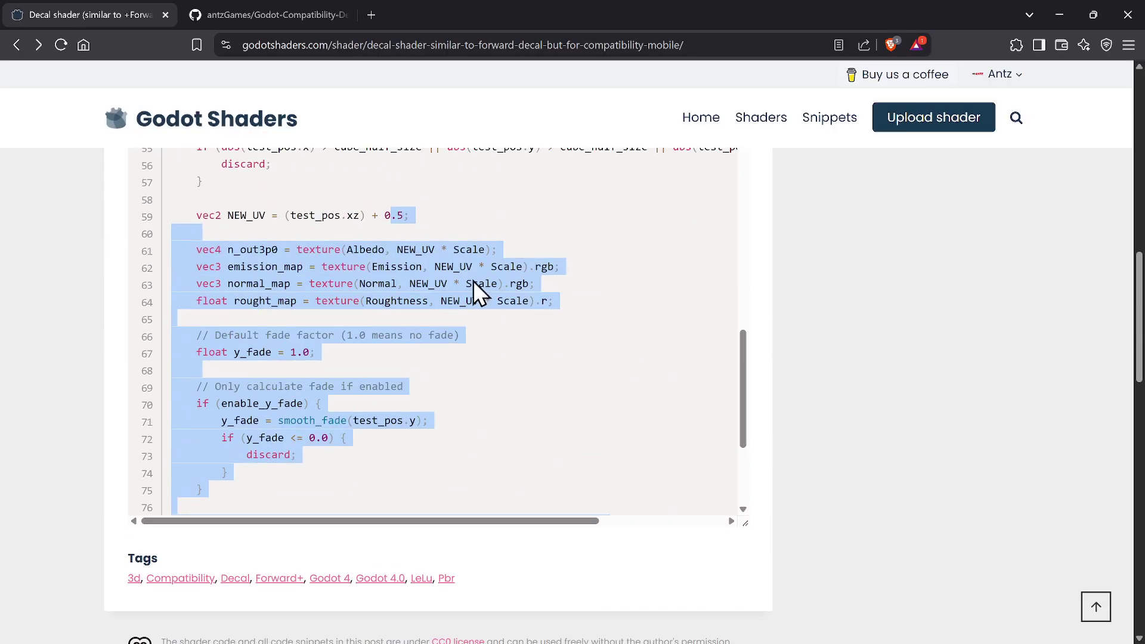
{"action": "scroll", "coordinate": [674, 365], "scroll_direction": "up", "scroll_amount": 1}
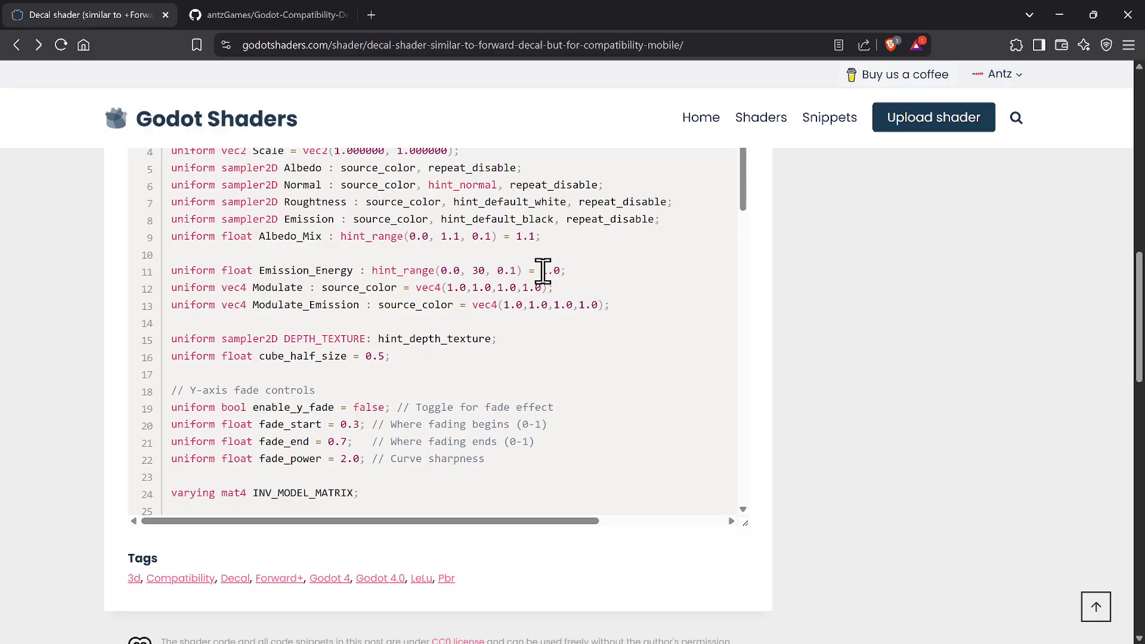
{"action": "scroll", "coordinate": [531, 320], "scroll_direction": "up", "scroll_amount": 3}
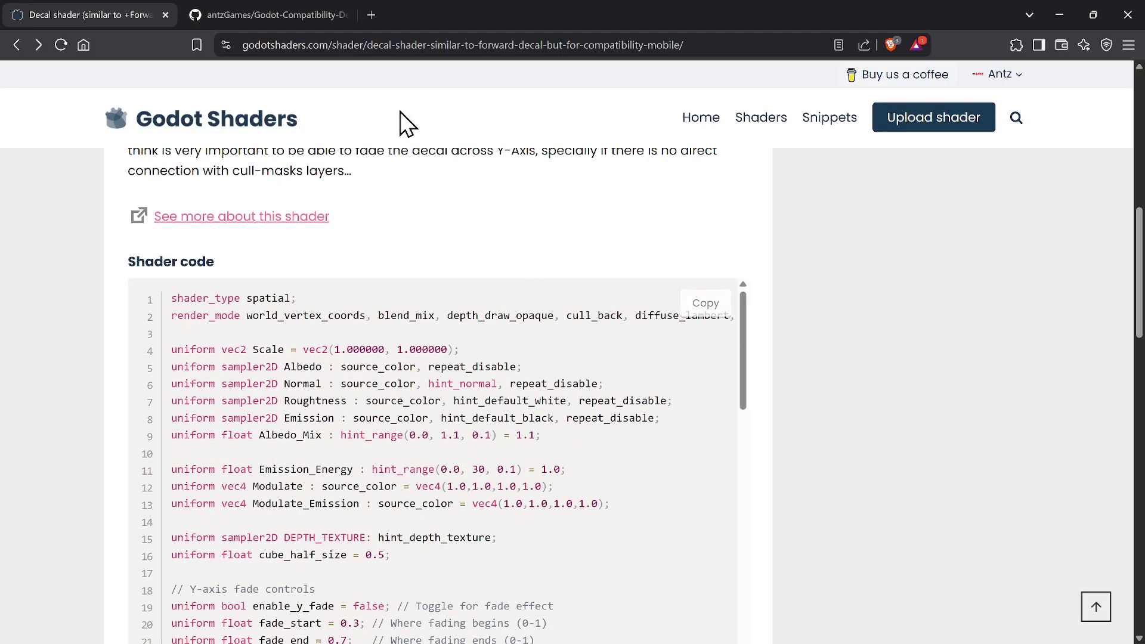
Step: Switch back to the Godot editor and examine the decals on the purple box, blue sphere and floor
{"action": "left_click", "coordinate": [276, 15]}
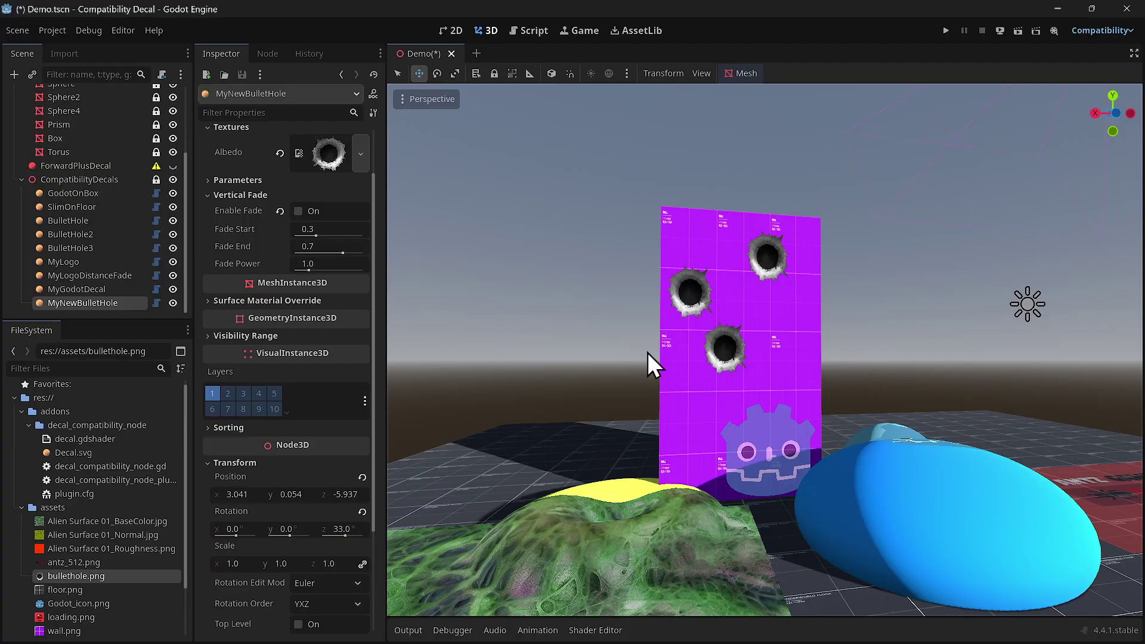
{"action": "key", "text": "w"}
{"action": "right_click_drag", "start_coordinate": [646, 352], "coordinate": [679, 377]}
{"action": "key", "text": "s"}
{"action": "key", "text": "w"}
{"action": "key", "text": "s"}
{"action": "key", "text": "w"}
{"action": "key", "text": "s"}
{"action": "key", "text": "w"}
{"action": "key", "text": "s"}
{"action": "key", "text": "a"}
{"action": "key", "text": "w"}
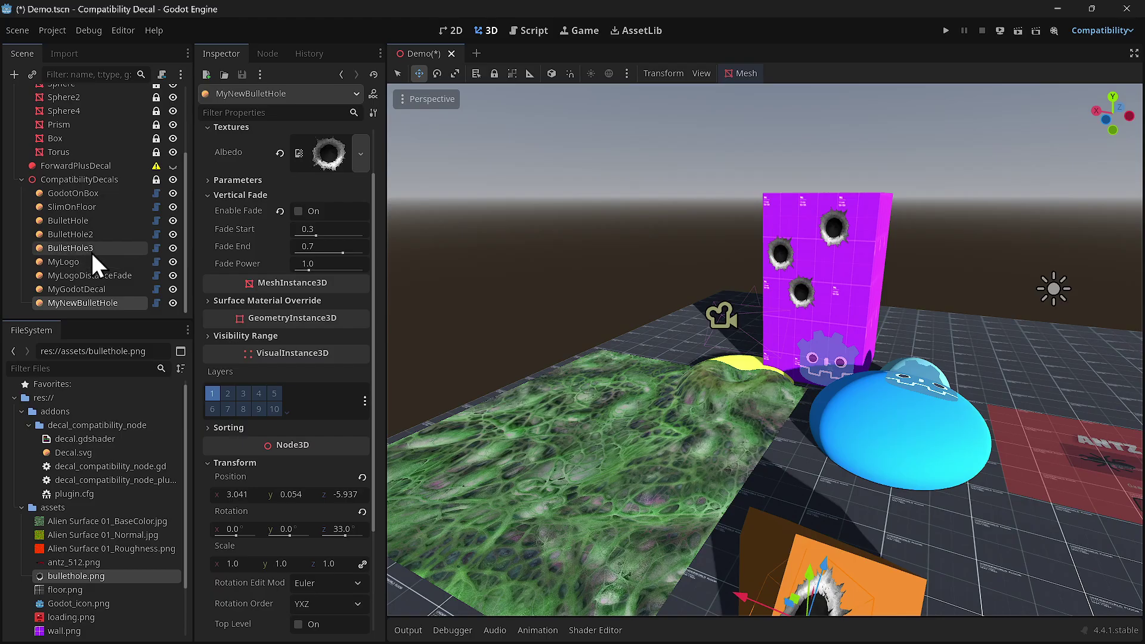
Step: Move the SlimOnFloor decal across the floor so it also covers the base of the blue sphere and the orange prism
{"action": "left_click", "coordinate": [102, 208]}
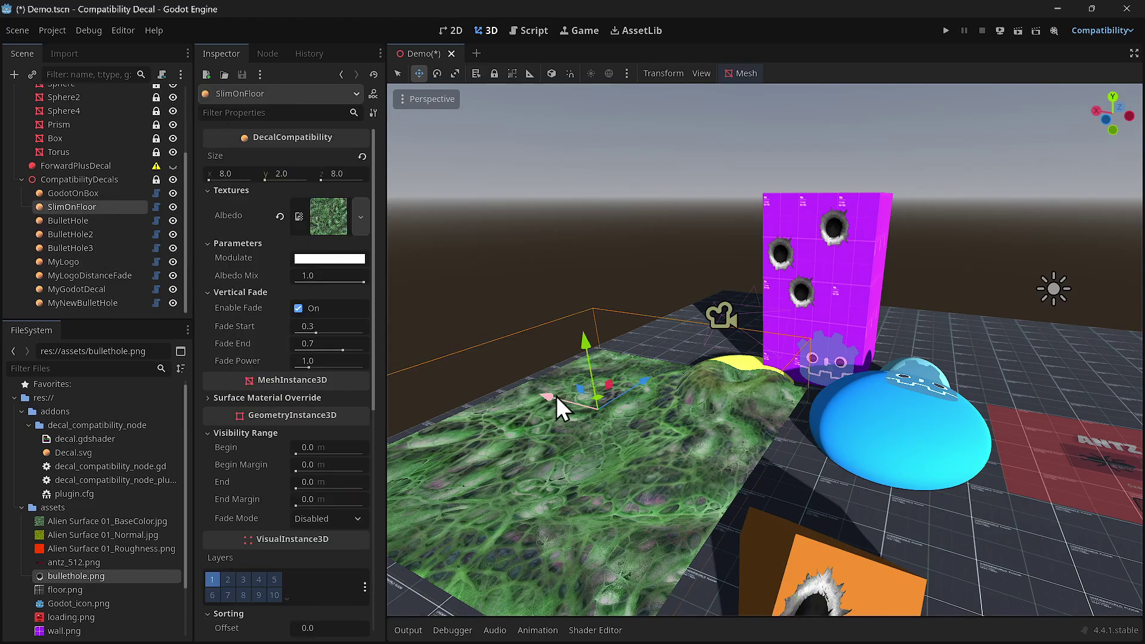
{"action": "left_click_drag", "start_coordinate": [556, 396], "coordinate": [774, 539]}
{"action": "mouse_move", "coordinate": [770, 448]}
{"action": "right_mouse_down"}
{"action": "mouse_move", "coordinate": [798, 435]}
{"action": "mouse_move", "coordinate": [879, 494]}
{"action": "mouse_move", "coordinate": [775, 449]}
{"action": "right_mouse_up"}
{"action": "key", "text": "w"}
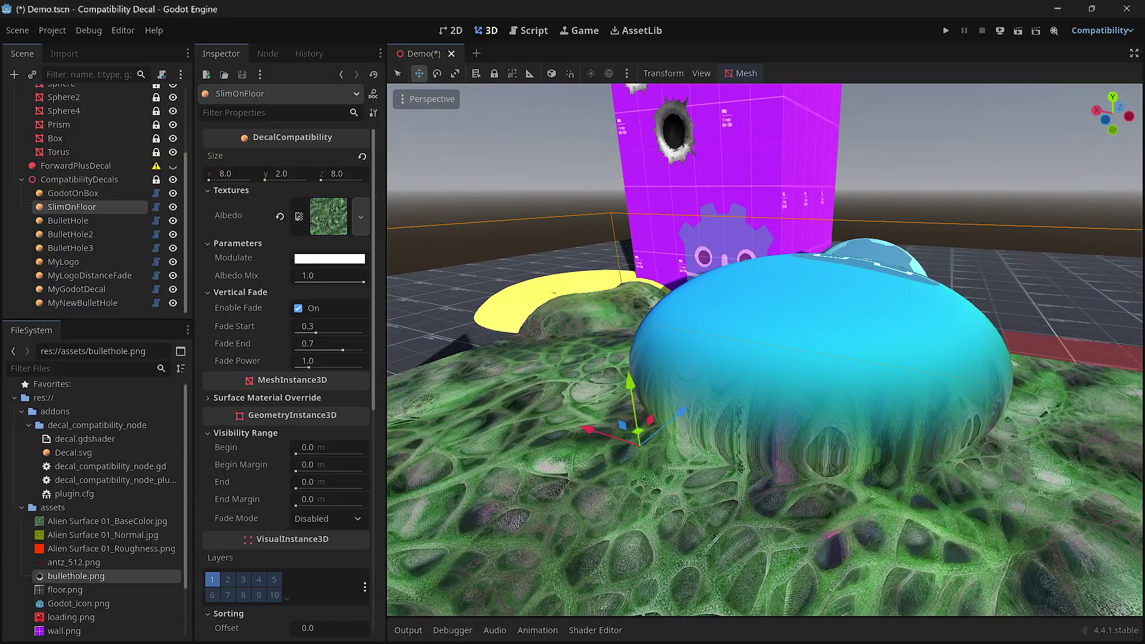
Step: Run the project as a web build in the browser and activate the camera control in the running demo
{"action": "left_click", "coordinate": [999, 28]}
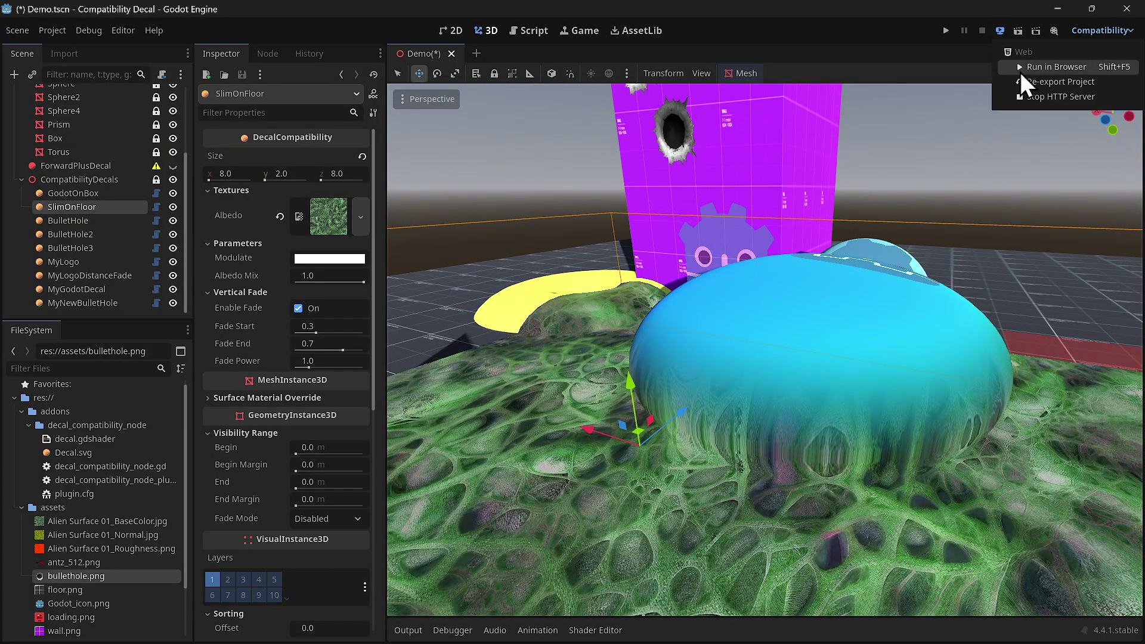
{"action": "left_click", "coordinate": [1032, 73]}
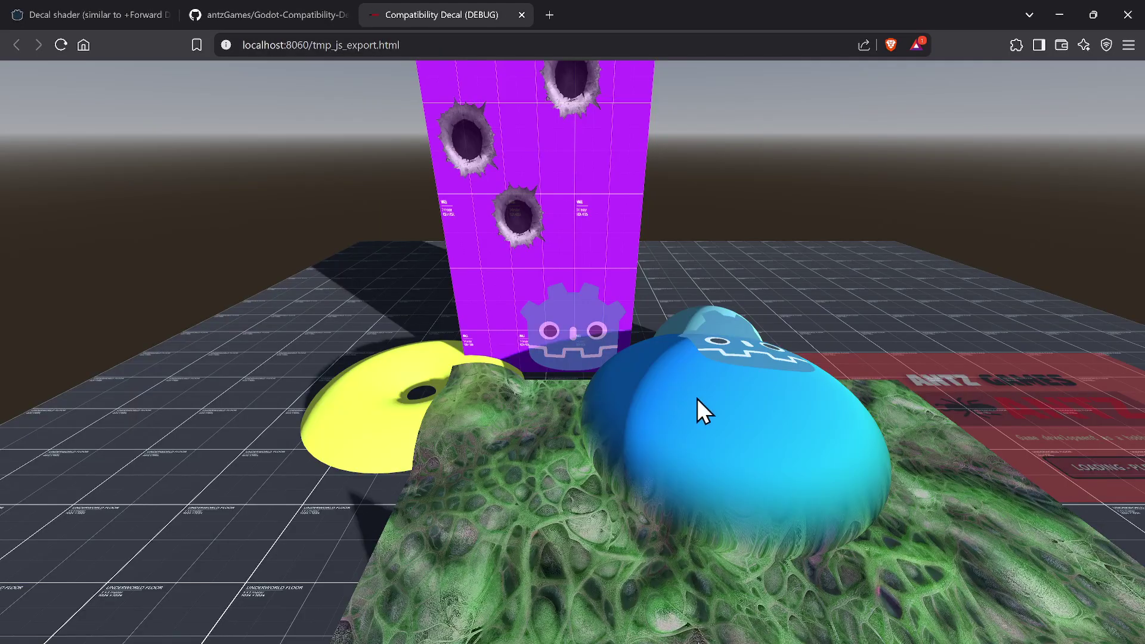
{"action": "left_click", "coordinate": [697, 409]}
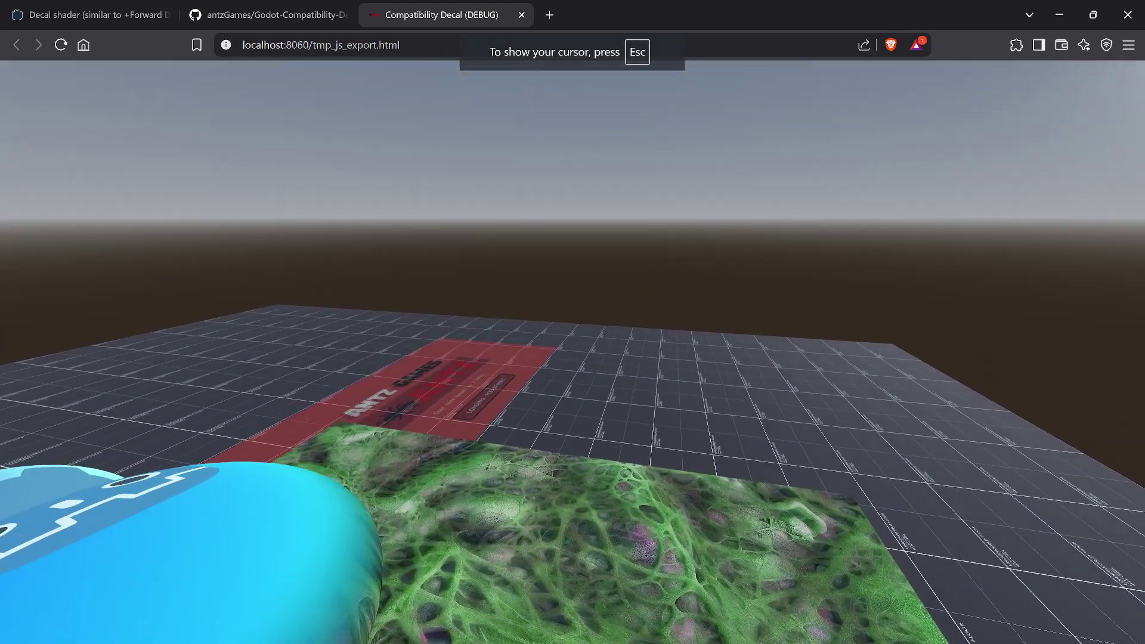
Step: Fly around the running web demo to examine the bullet holes and Godot logo on the purple box
{"action": "key", "text": "w"}
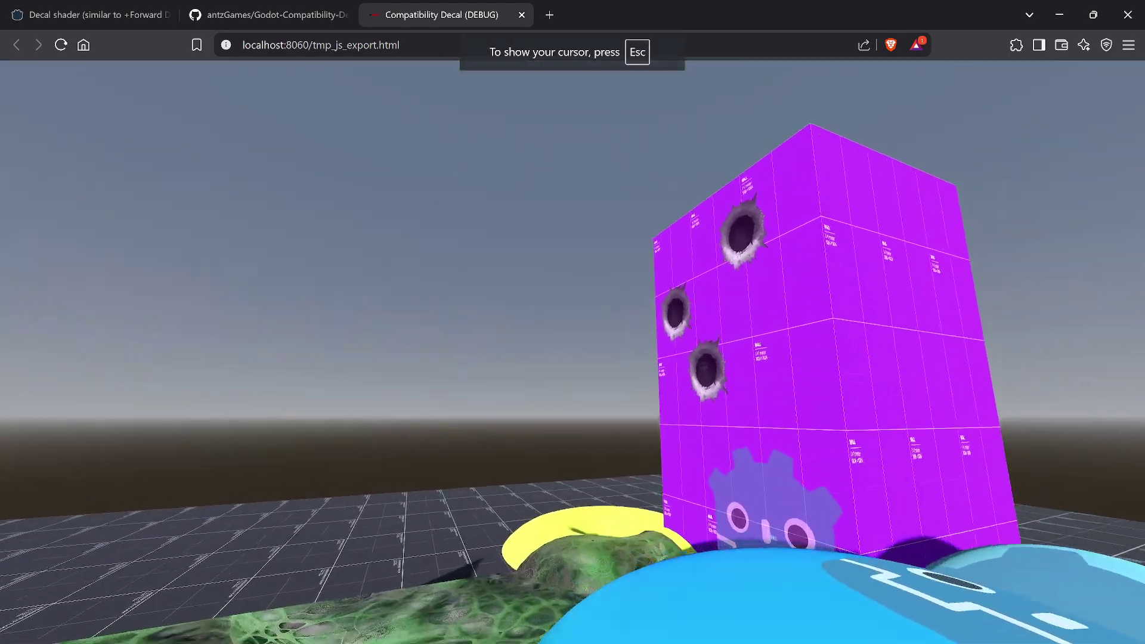
{"action": "key", "text": "w"}
{"action": "key", "text": "a"}
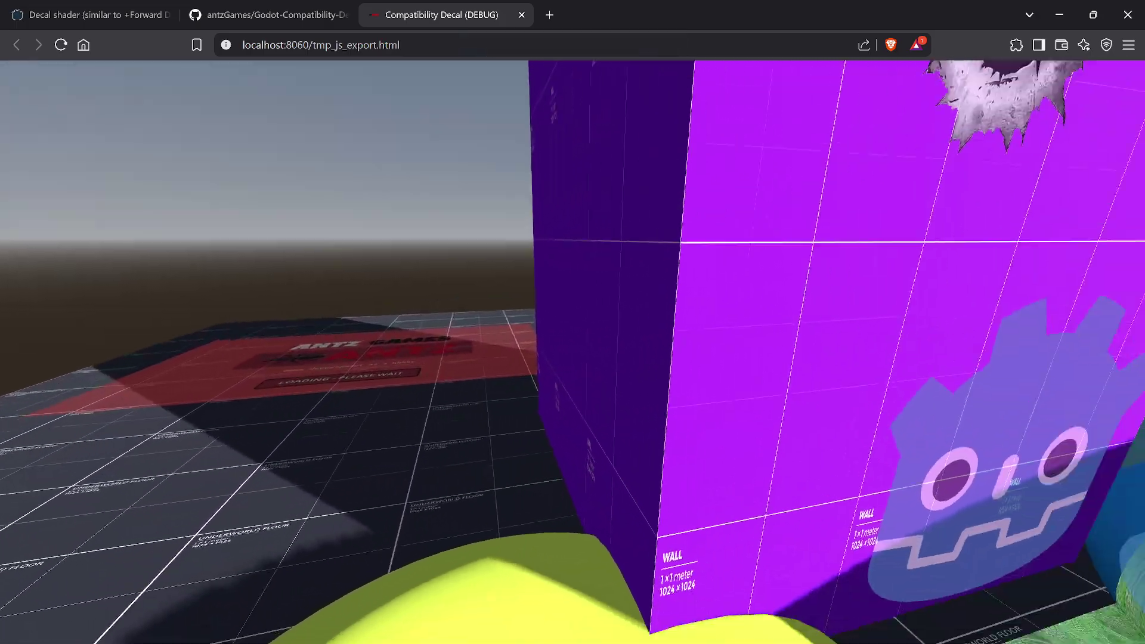
{"action": "key", "text": "s"}
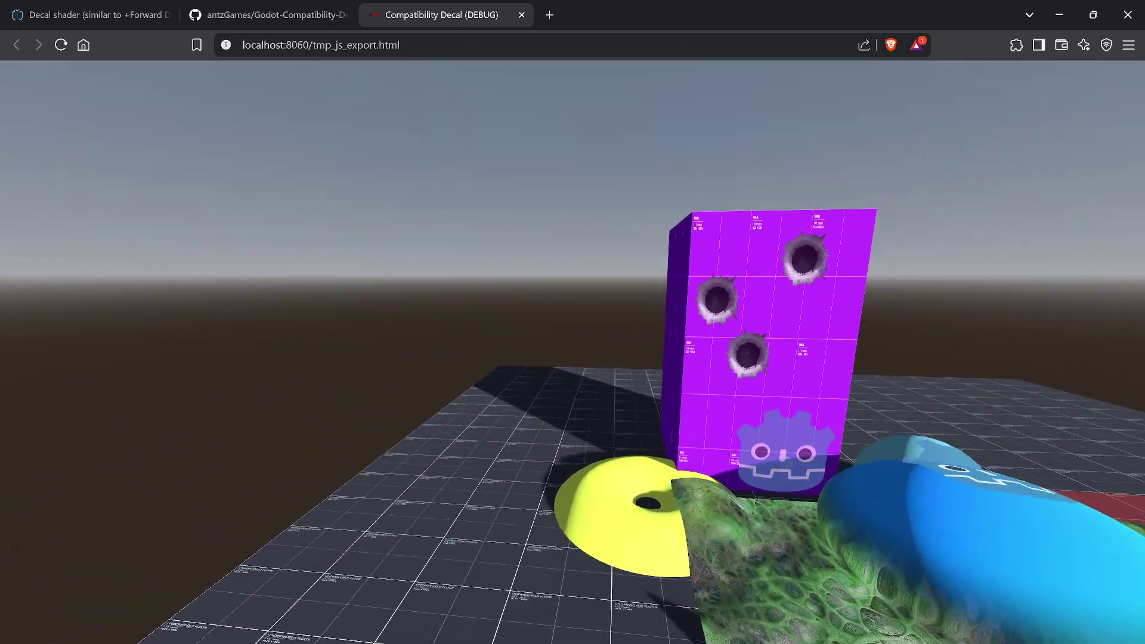
{"action": "key", "text": "w"}
{"action": "key", "text": "s"}
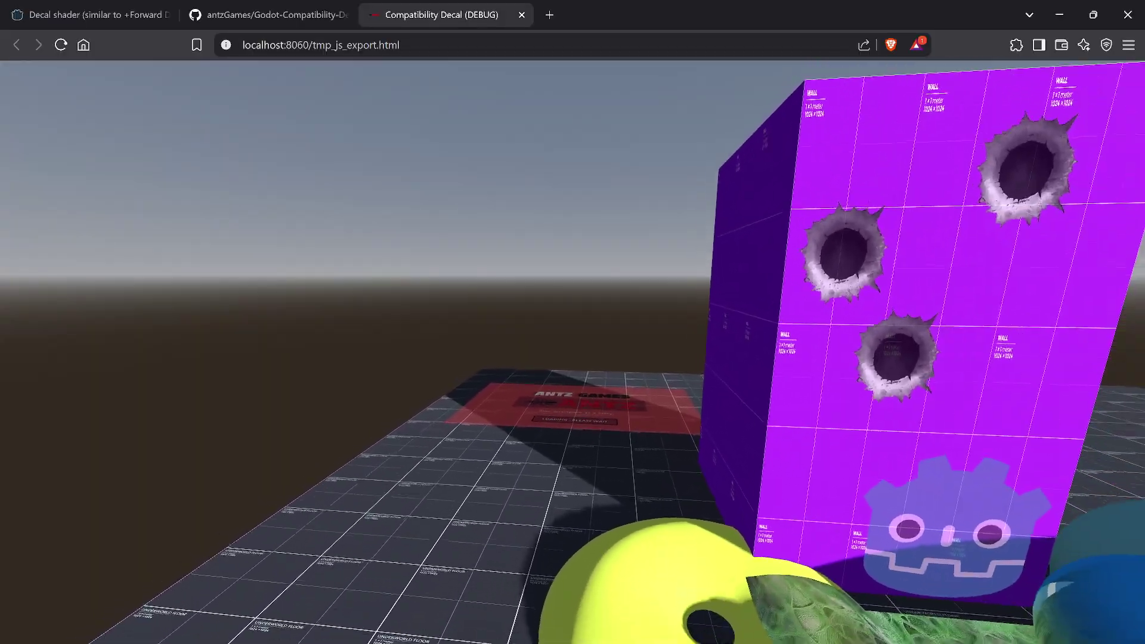
{"action": "key", "text": "s"}
{"action": "key", "text": "d"}
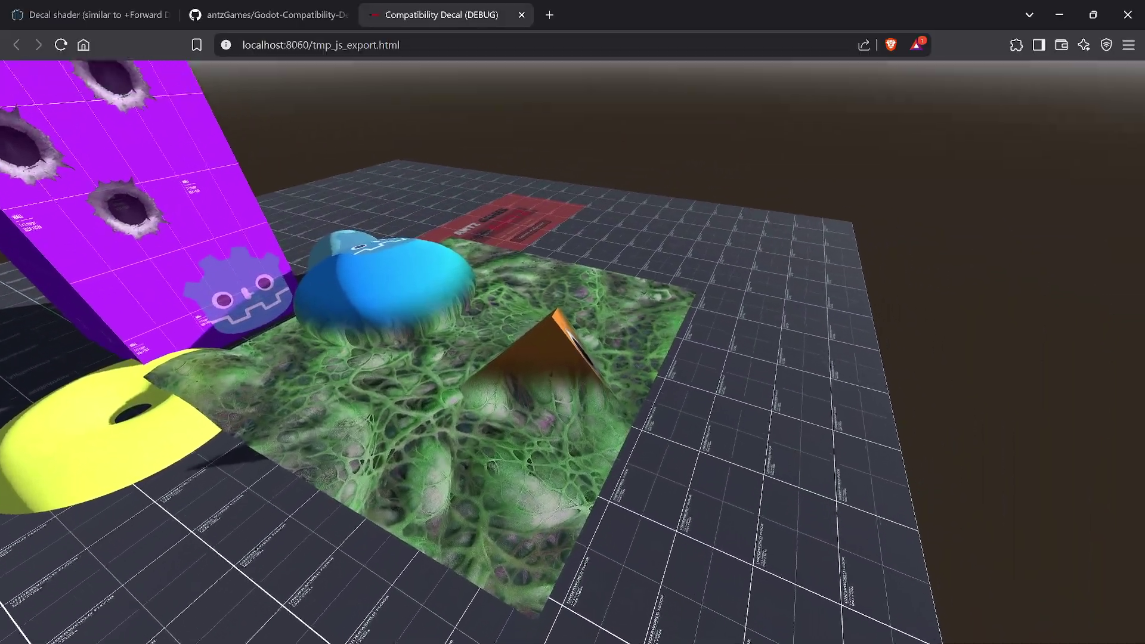
{"action": "key", "text": "w"}
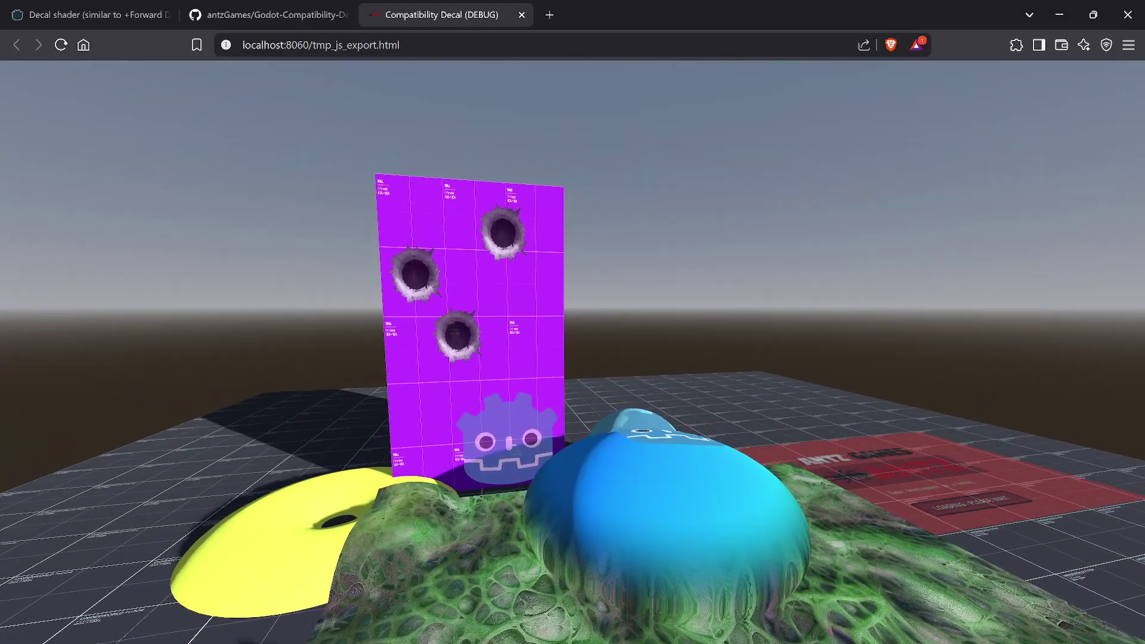
{"action": "key", "text": "w"}
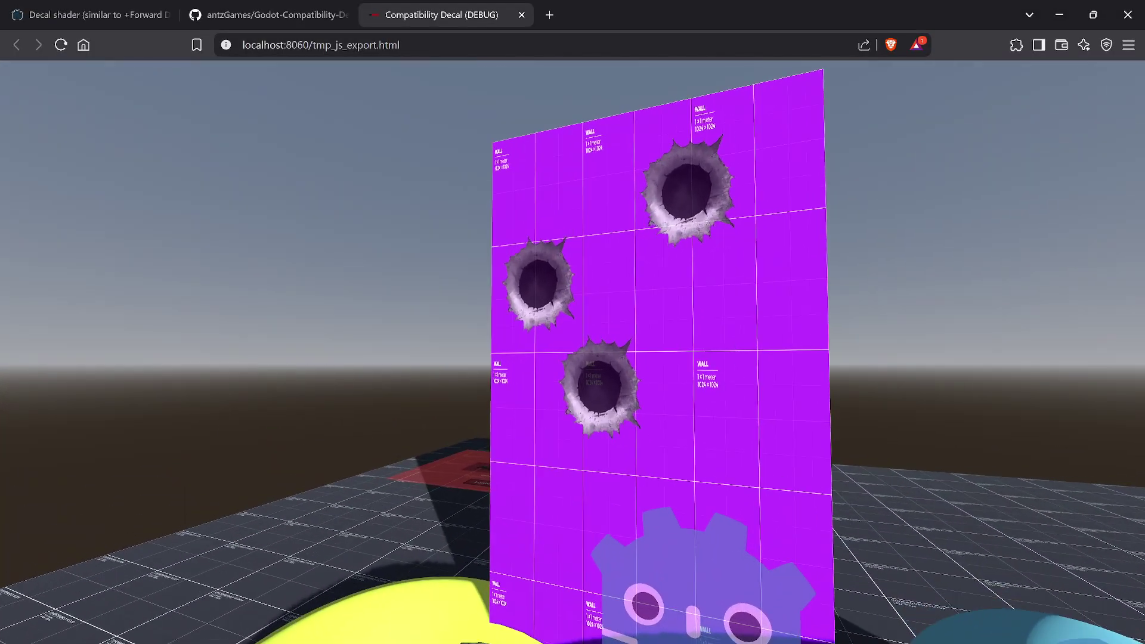
{"action": "key", "text": "w"}
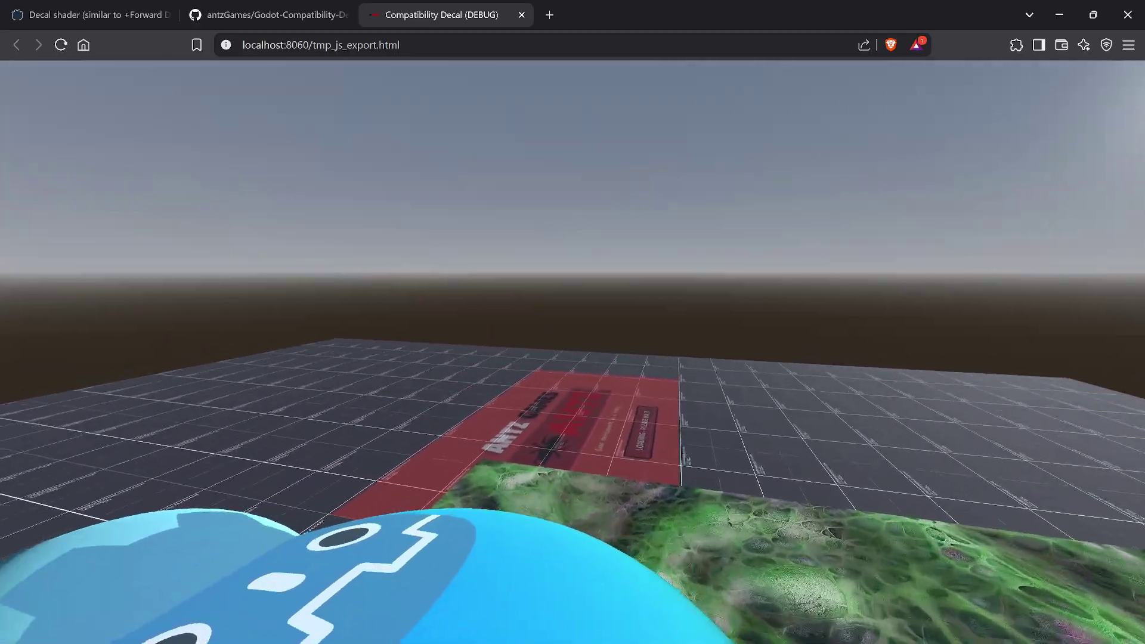
Step: Examine the slime decal's fade on the blue sphere and orange prism, and the prism's bullet hole, in the web demo
{"action": "key", "text": "w"}
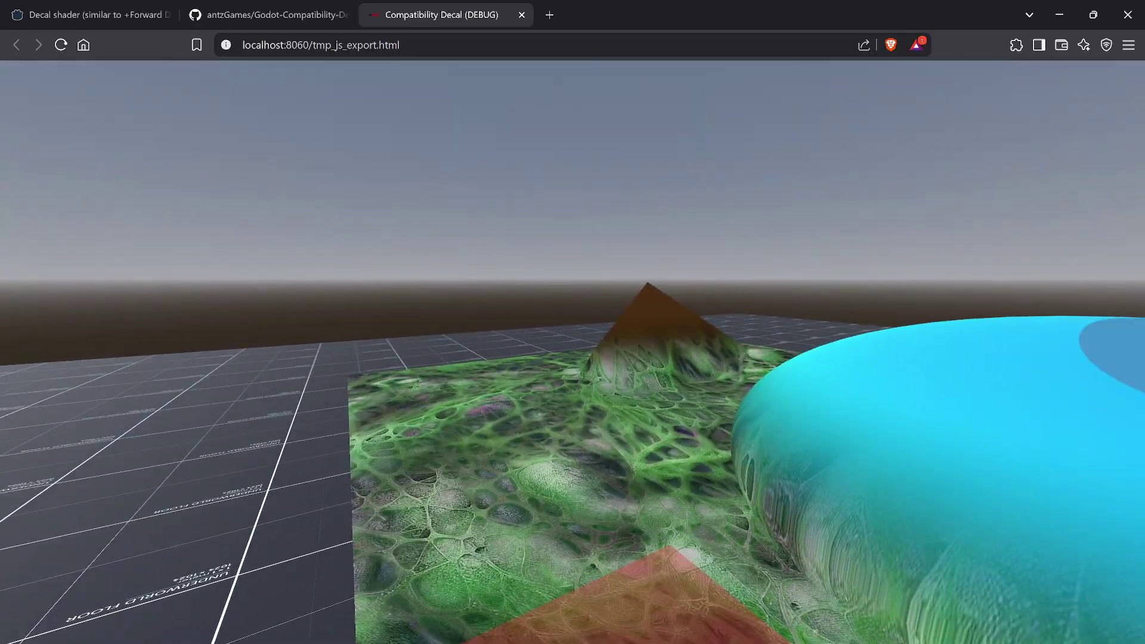
{"action": "key", "text": "a"}
{"action": "key", "text": "a"}
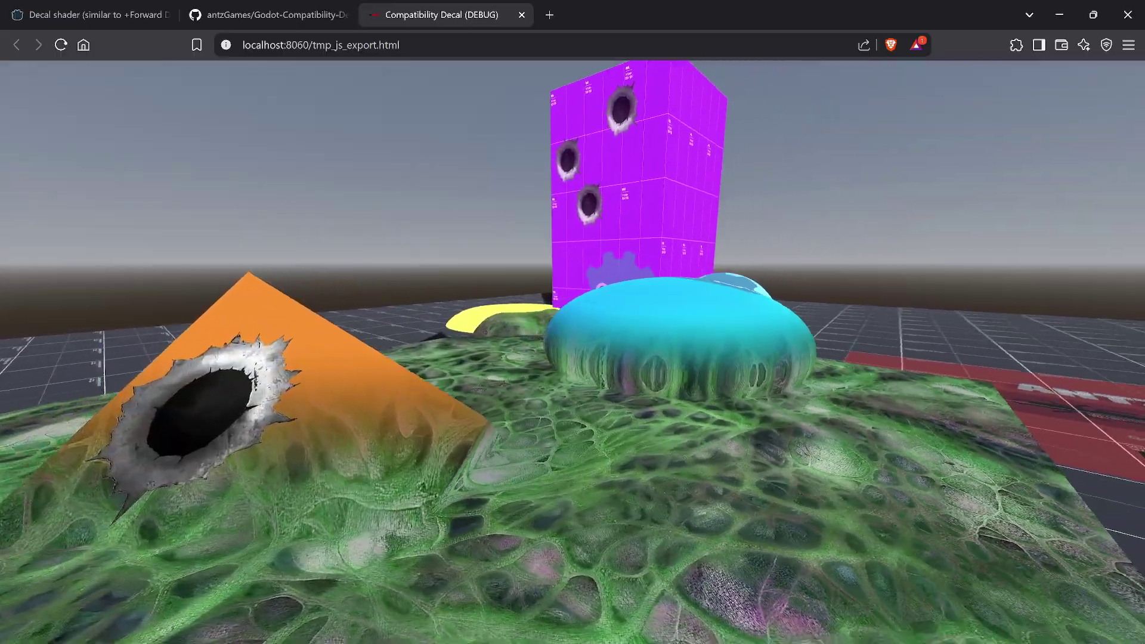
{"action": "key", "text": "w"}
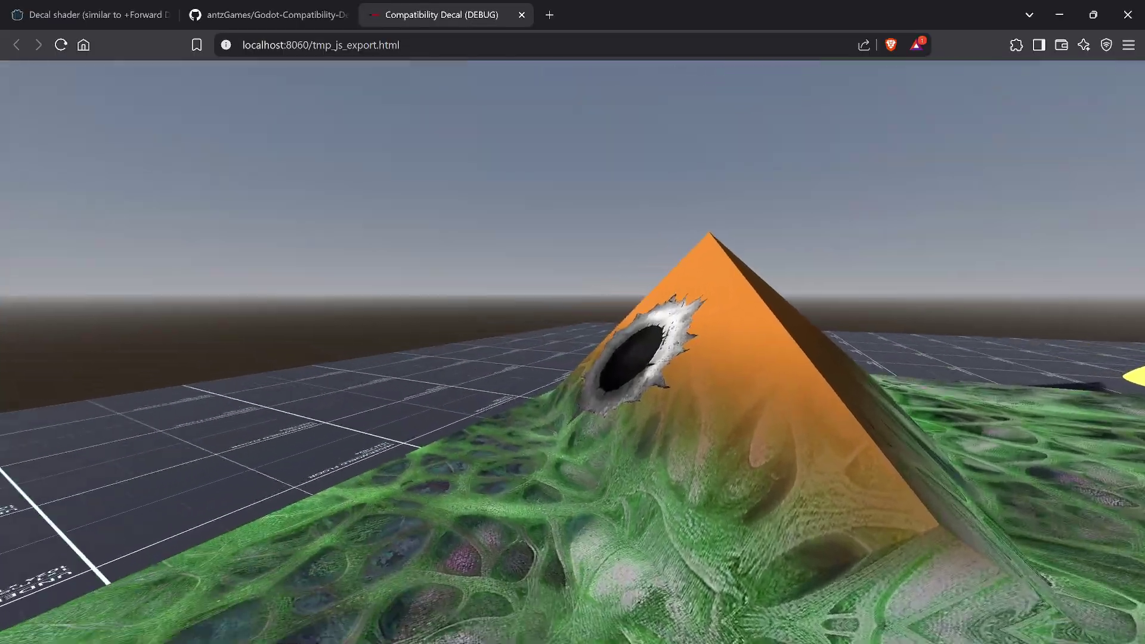
{"action": "key", "text": "a"}
{"action": "key", "text": "s"}
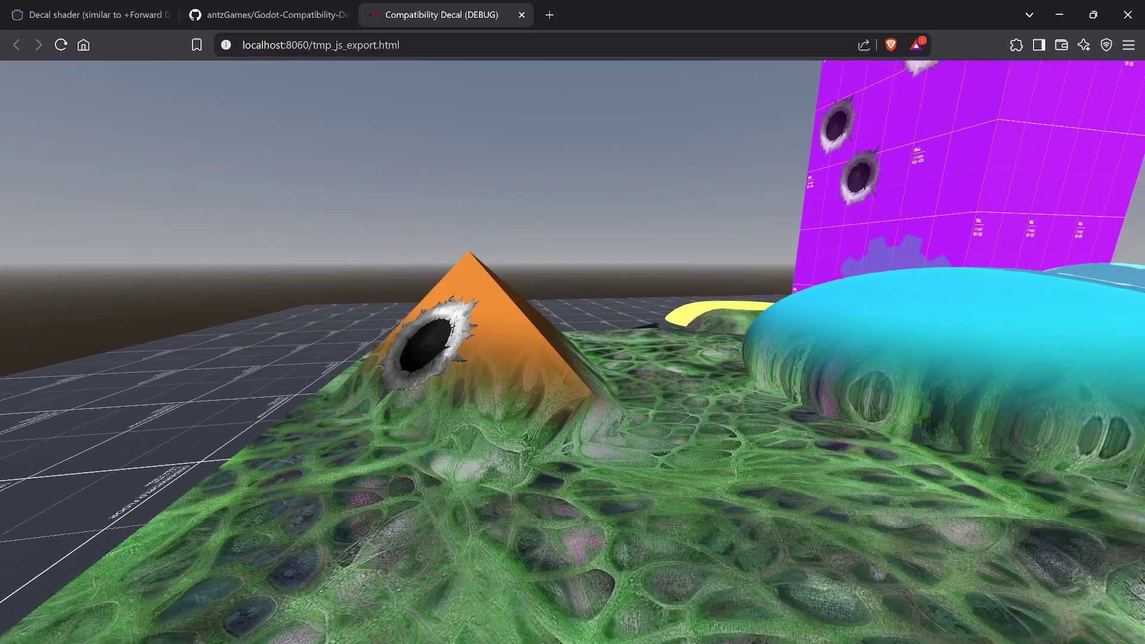
{"action": "key", "text": "w"}
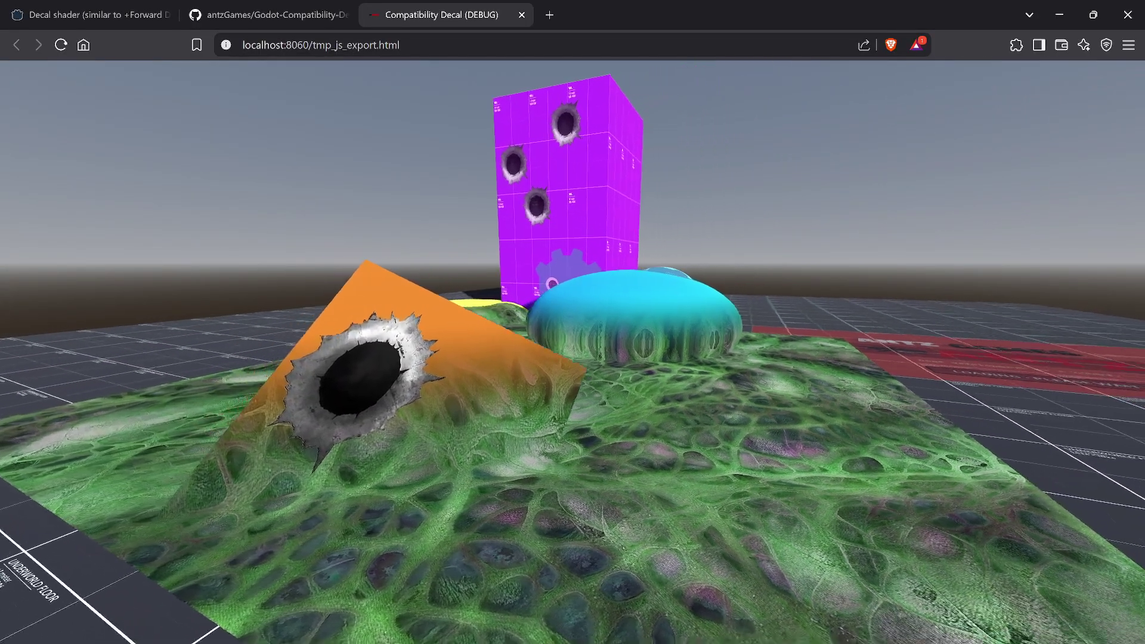
{"action": "key", "text": "a"}
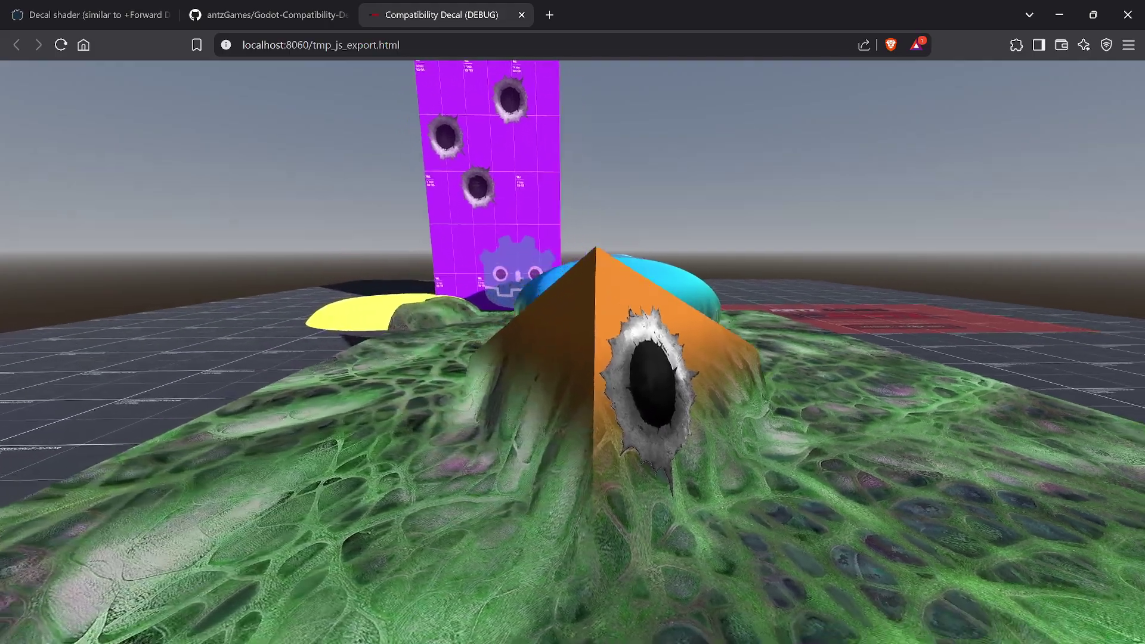
{"action": "key", "text": "a"}
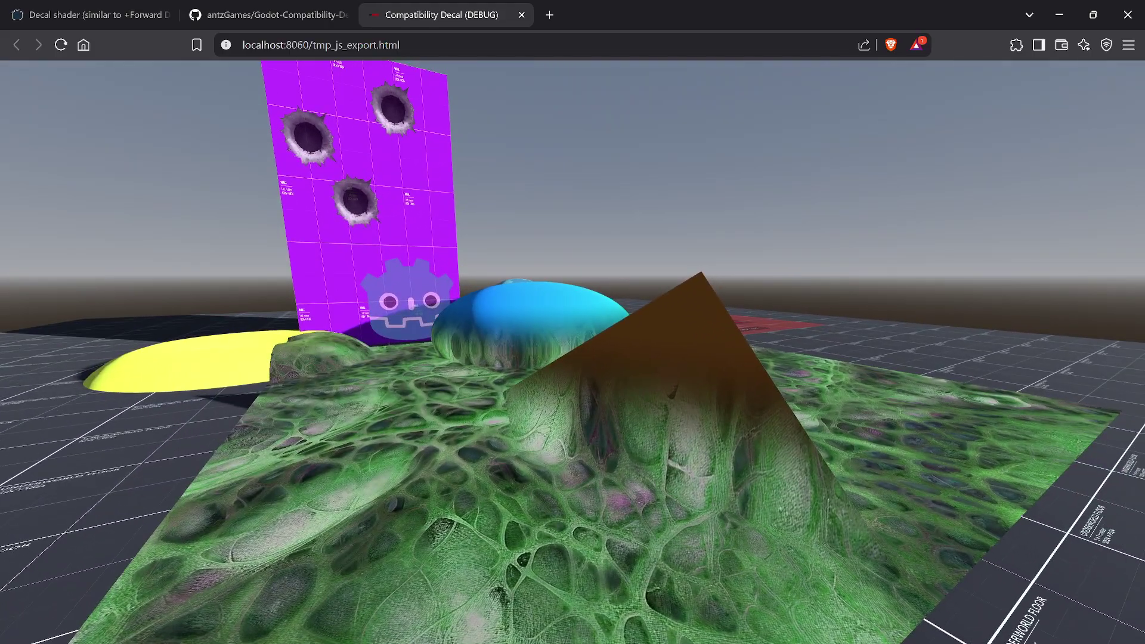
{"action": "key", "text": "w"}
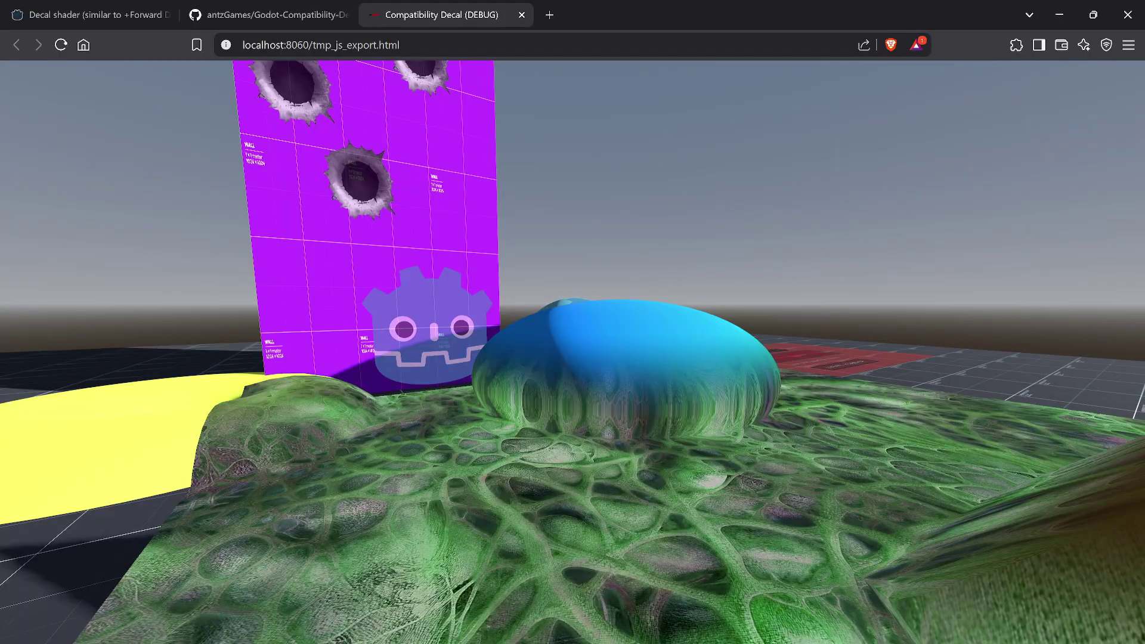
{"action": "key", "text": "s"}
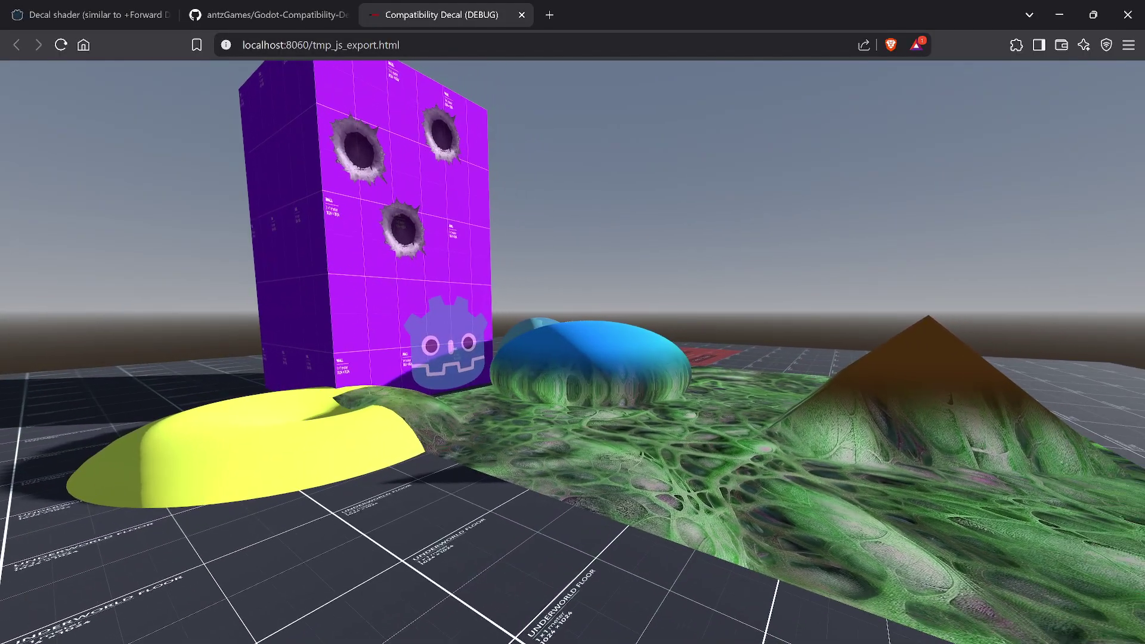